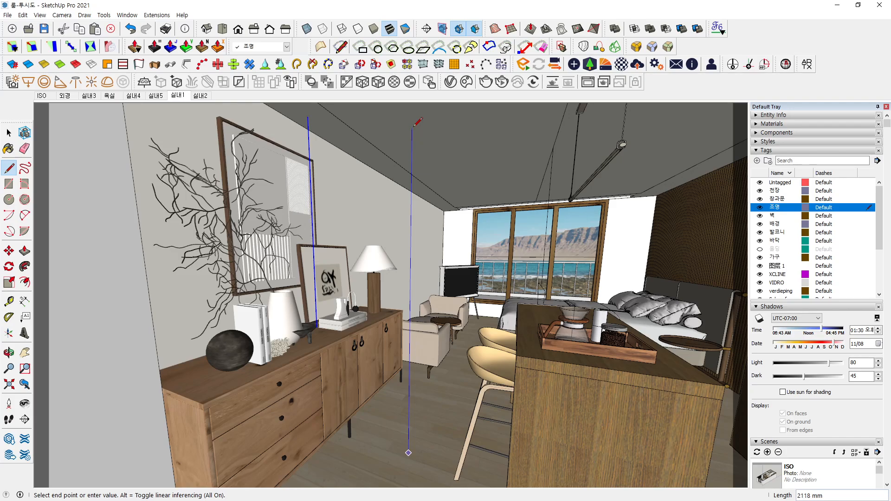
- Draw a vertical line about 2118 mm long up from the floor between the sideboard and the bar stools
{"action": "left_click", "coordinate": [411, 130]}
{"action": "key", "text": "Escape"}
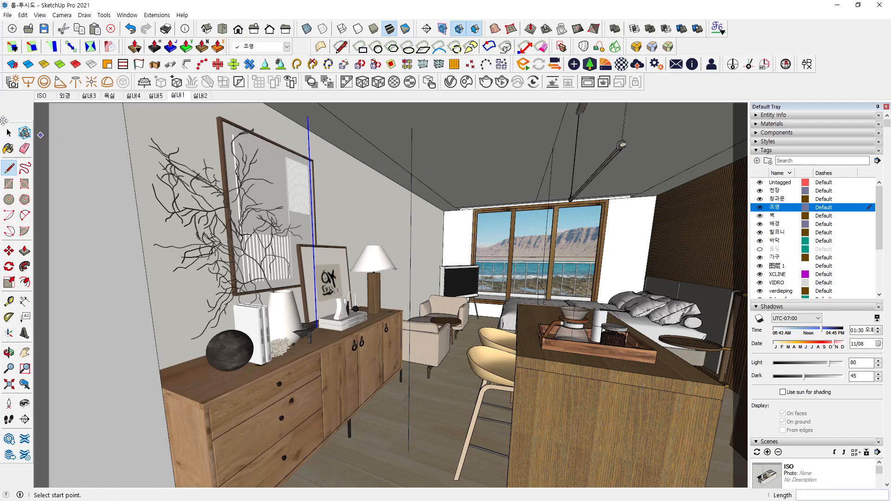
{"action": "left_click", "coordinate": [9, 133]}
- Return the view to the saved interior scene 실내1
{"action": "scroll", "coordinate": [400, 230], "scroll_direction": "up", "scroll_amount": 5}
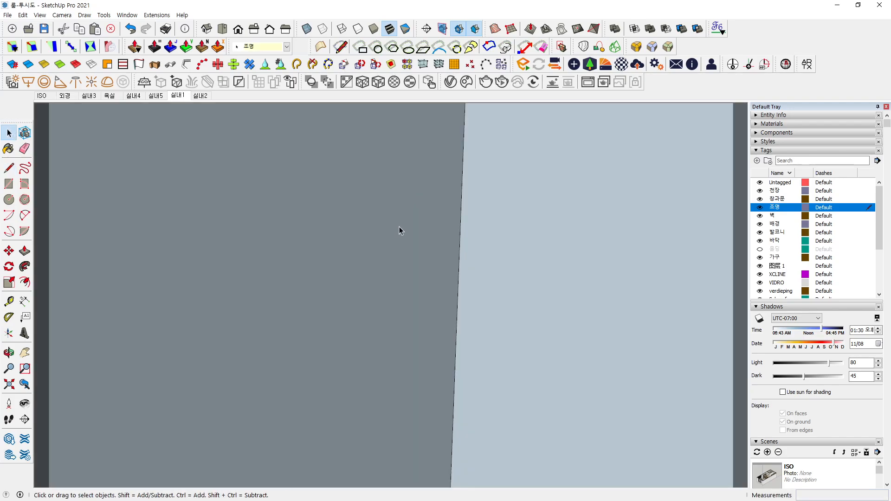
{"action": "scroll", "coordinate": [371, 211], "scroll_direction": "up", "scroll_amount": 3}
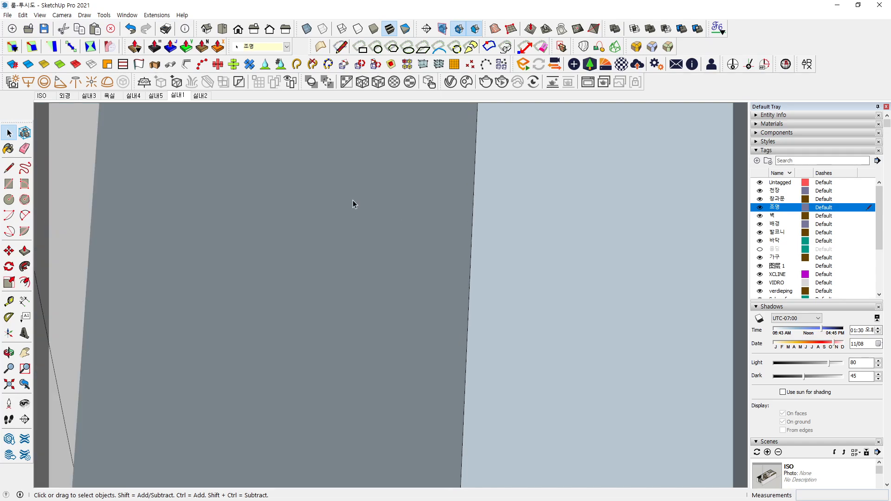
{"action": "middle_click_drag", "start_coordinate": [353, 200], "coordinate": [510, 204]}
{"action": "middle_click_drag", "start_coordinate": [371, 250], "coordinate": [408, 252], "text": "shift"}
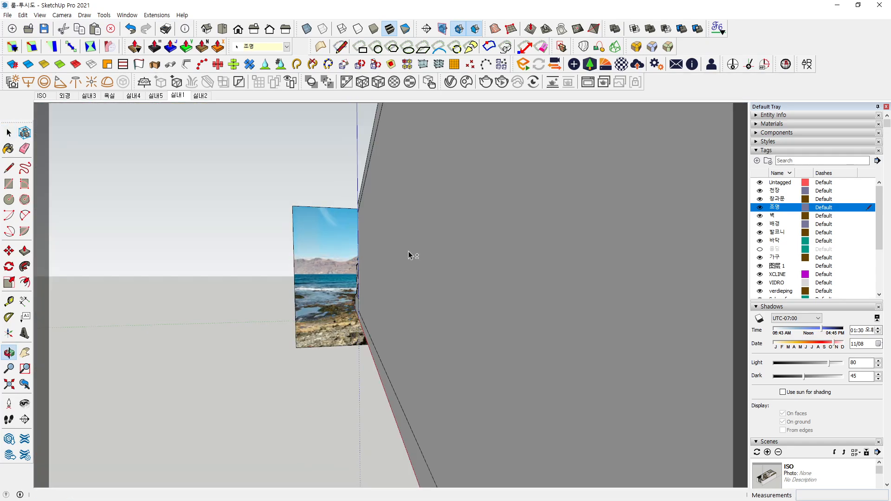
{"action": "scroll", "coordinate": [408, 255], "scroll_direction": "up", "scroll_amount": 3}
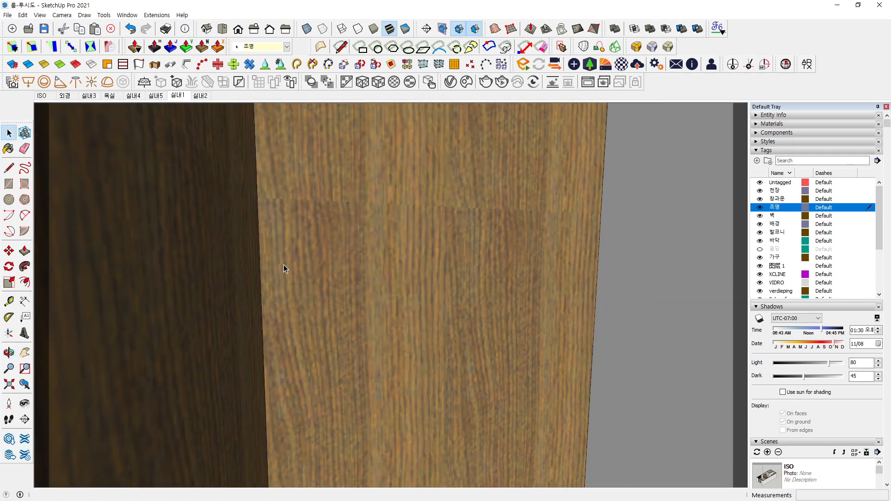
{"action": "middle_click_drag", "start_coordinate": [499, 265], "coordinate": [283, 259], "text": "shift"}
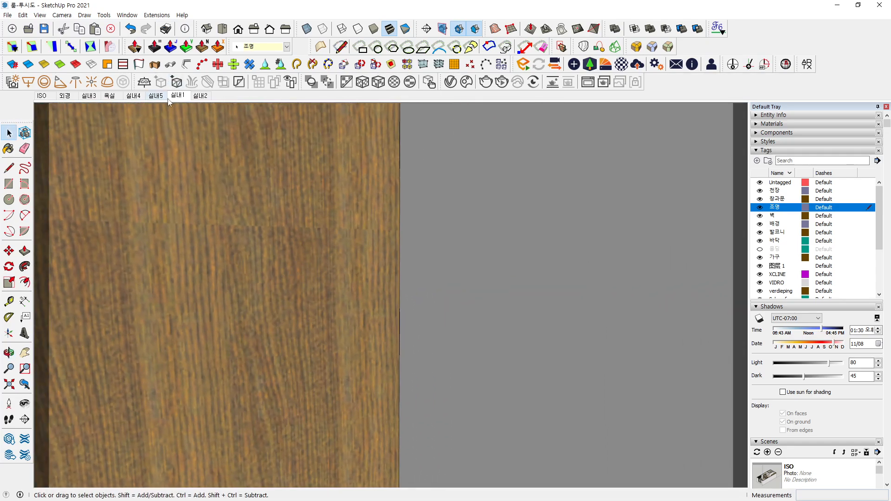
{"action": "left_click", "coordinate": [176, 96]}
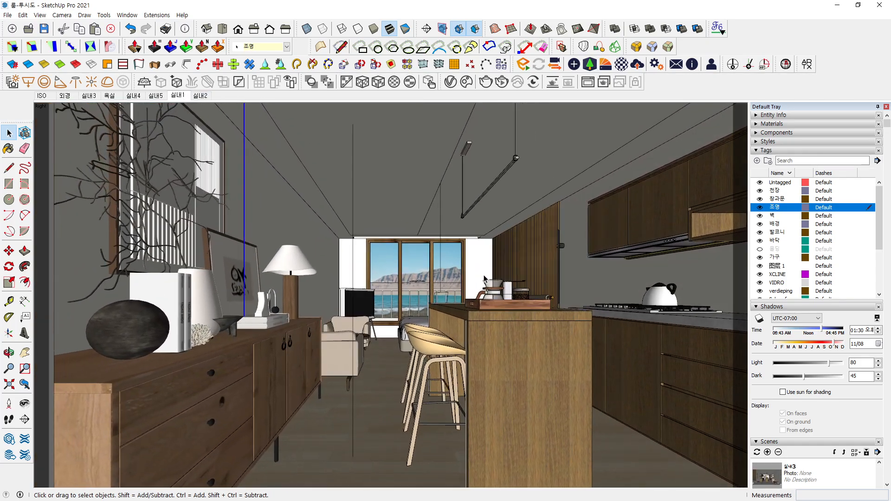
- Draw a vertical line straight up from the kitchen island's countertop, just in front of the wooden tray
{"action": "middle_click_drag", "start_coordinate": [517, 298], "coordinate": [524, 347]}
{"action": "scroll", "coordinate": [521, 322], "scroll_direction": "up", "scroll_amount": 1}
{"action": "scroll", "coordinate": [521, 322], "scroll_direction": "up", "scroll_amount": 1}
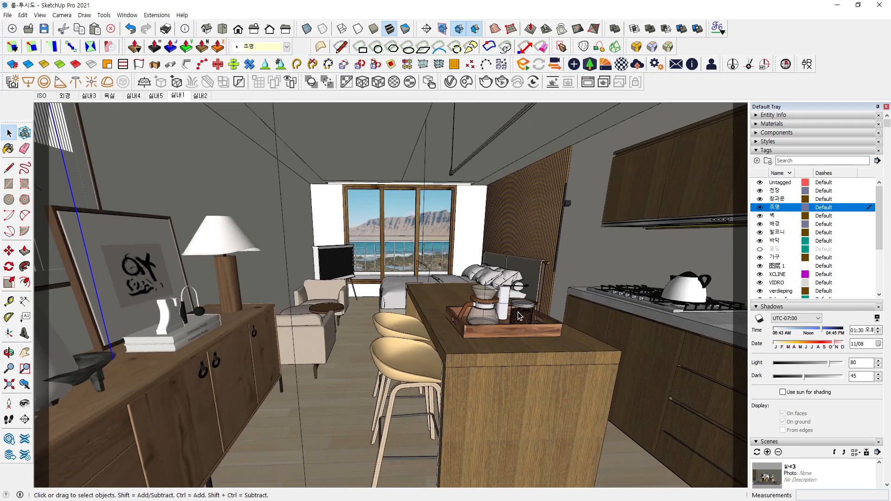
{"action": "mouse_move", "coordinate": [556, 358]}
{"action": "left_mouse_down"}
{"action": "mouse_move", "coordinate": [452, 325]}
{"action": "mouse_move", "coordinate": [580, 306]}
{"action": "mouse_move", "coordinate": [548, 382]}
{"action": "mouse_move", "coordinate": [505, 375]}
{"action": "mouse_move", "coordinate": [496, 358]}
{"action": "left_mouse_up"}
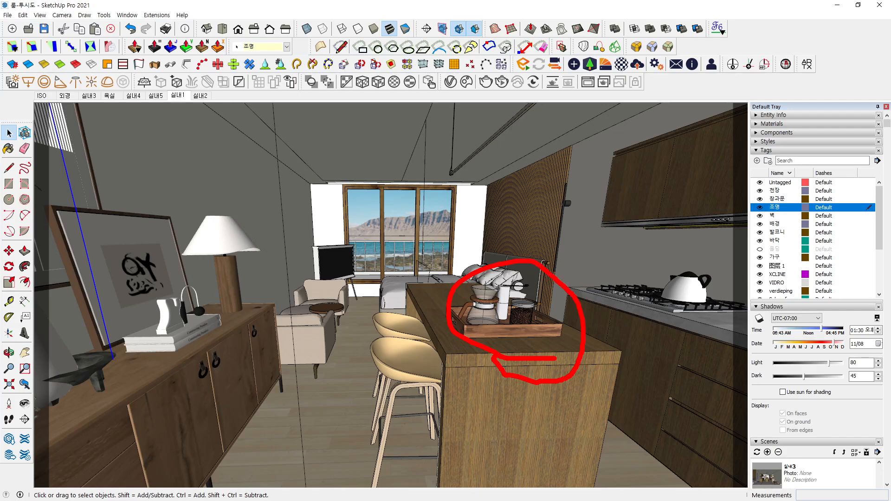
{"action": "key", "text": "Escape"}
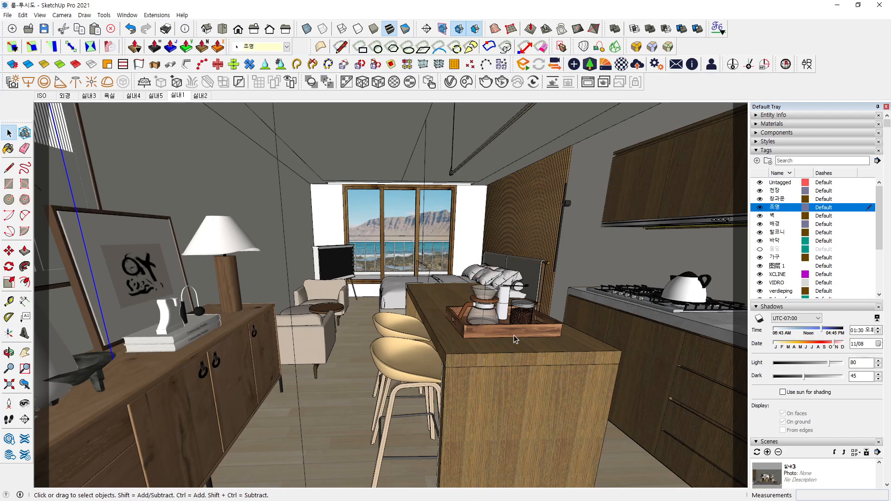
{"action": "scroll", "coordinate": [514, 336], "scroll_direction": "down", "scroll_amount": 2}
{"action": "scroll", "coordinate": [514, 336], "scroll_direction": "down", "scroll_amount": 3}
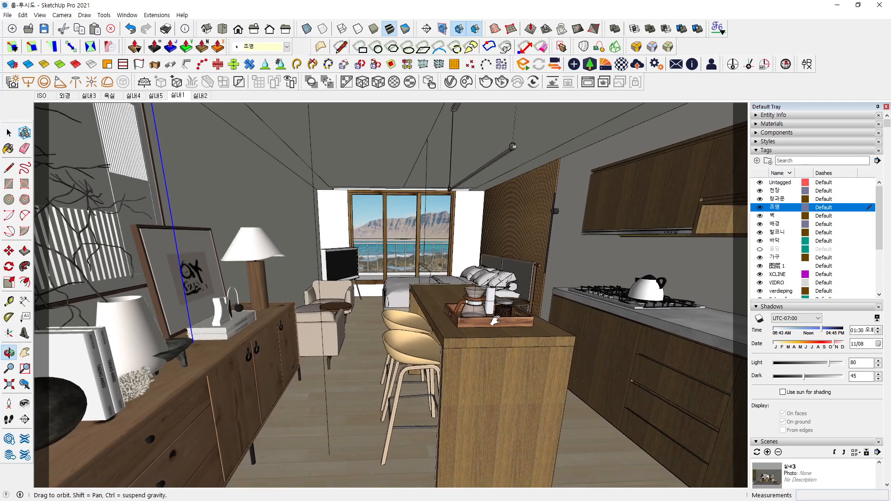
{"action": "left_click", "coordinate": [12, 168]}
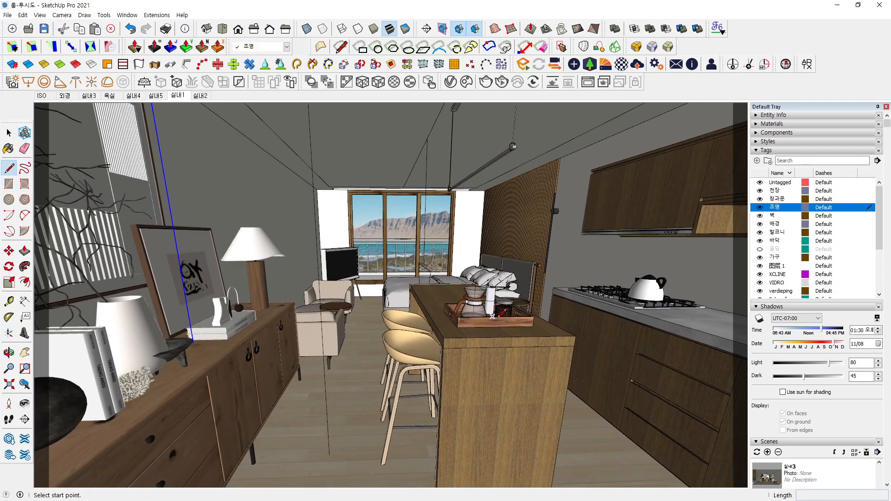
{"action": "left_click", "coordinate": [505, 331]}
{"action": "scroll", "coordinate": [523, 147], "scroll_direction": "down", "scroll_amount": 4}
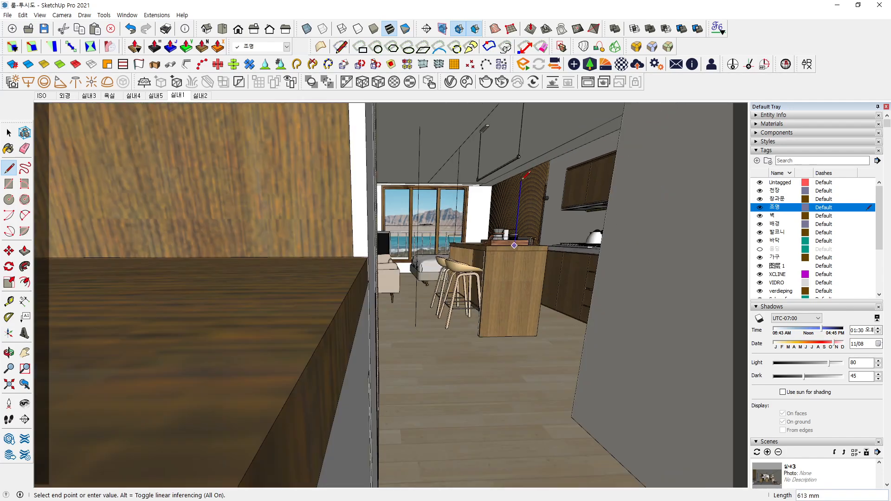
{"action": "middle_click_drag", "start_coordinate": [523, 147], "coordinate": [477, 300]}
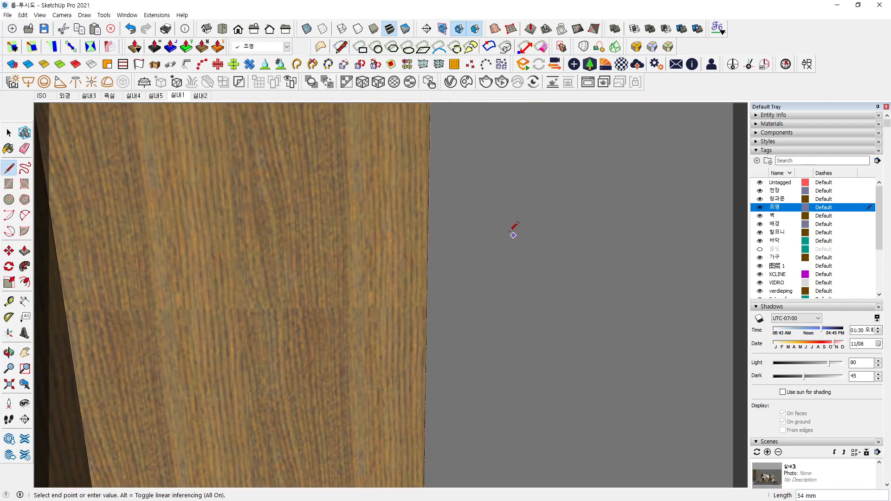
{"action": "scroll", "coordinate": [513, 235], "scroll_direction": "up", "scroll_amount": 3}
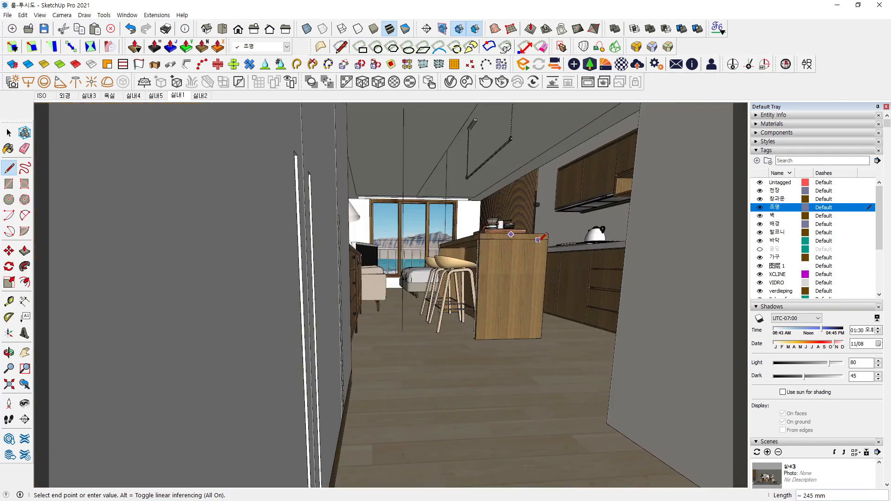
{"action": "scroll", "coordinate": [560, 209], "scroll_direction": "up", "scroll_amount": 4}
{"action": "middle_click_drag", "start_coordinate": [539, 222], "coordinate": [534, 267], "text": "shift"}
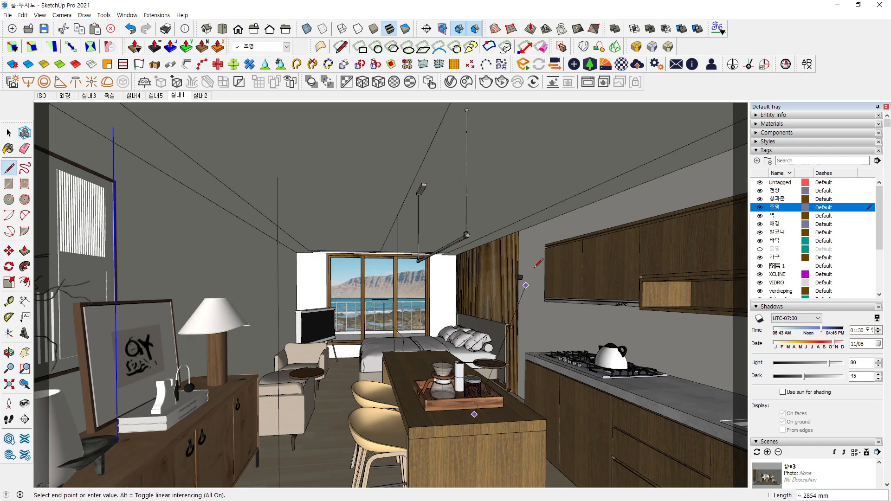
{"action": "left_click", "coordinate": [480, 174]}
{"action": "key", "text": "Escape"}
- Restore the 실내1 scene's camera view
{"action": "middle_click_drag", "start_coordinate": [516, 281], "coordinate": [485, 273]}
{"action": "scroll", "coordinate": [488, 309], "scroll_direction": "down", "scroll_amount": 3}
{"action": "scroll", "coordinate": [416, 294], "scroll_direction": "up", "scroll_amount": 2}
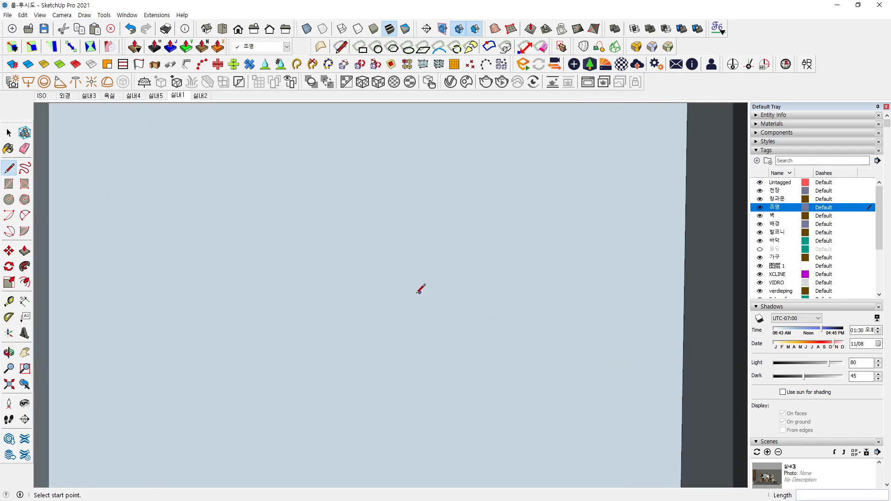
{"action": "left_click", "coordinate": [185, 96]}
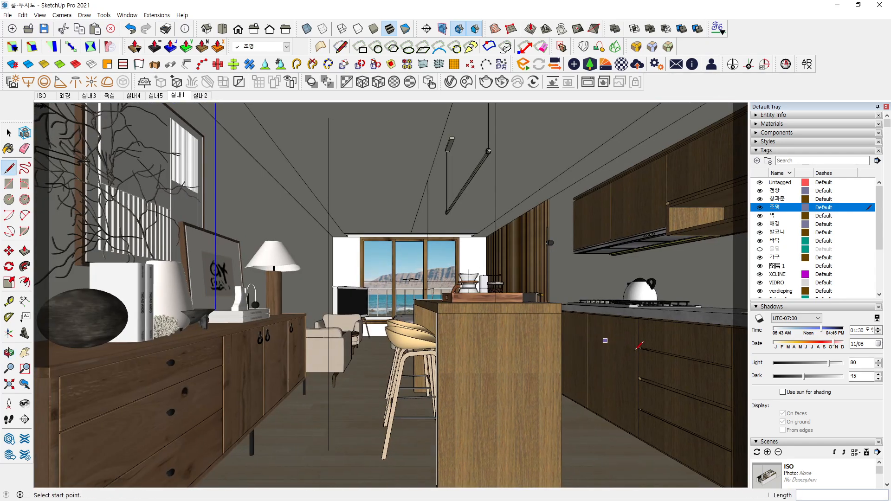
- Draw a vertical line up from the floor in the aisle between the island and the kitchen base cabinets
{"action": "scroll", "coordinate": [639, 345], "scroll_direction": "up", "scroll_amount": 3}
{"action": "middle_click_drag", "start_coordinate": [638, 347], "coordinate": [538, 329]}
{"action": "scroll", "coordinate": [537, 332], "scroll_direction": "down", "scroll_amount": 3}
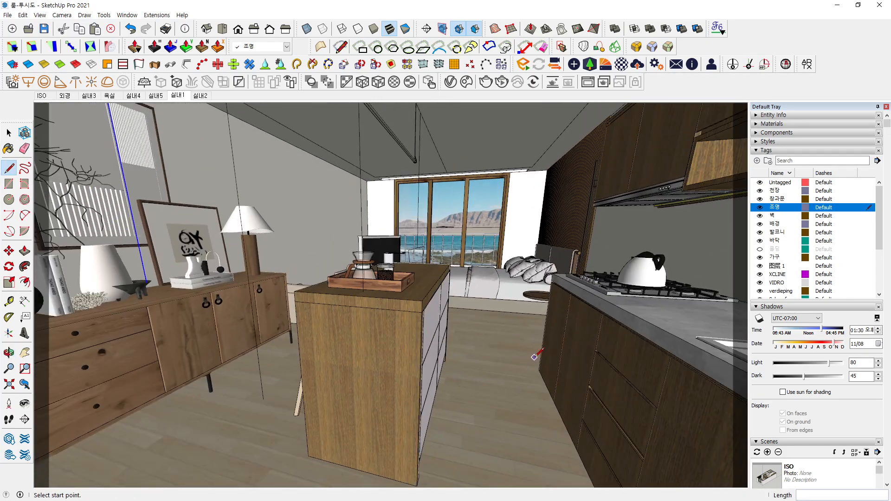
{"action": "scroll", "coordinate": [539, 355], "scroll_direction": "down", "scroll_amount": 2}
{"action": "scroll", "coordinate": [536, 367], "scroll_direction": "up", "scroll_amount": 4}
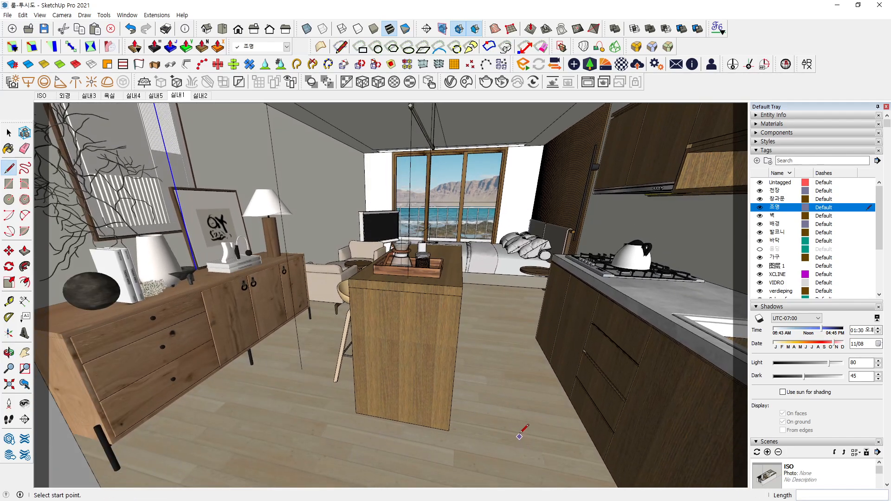
{"action": "left_click", "coordinate": [519, 434]}
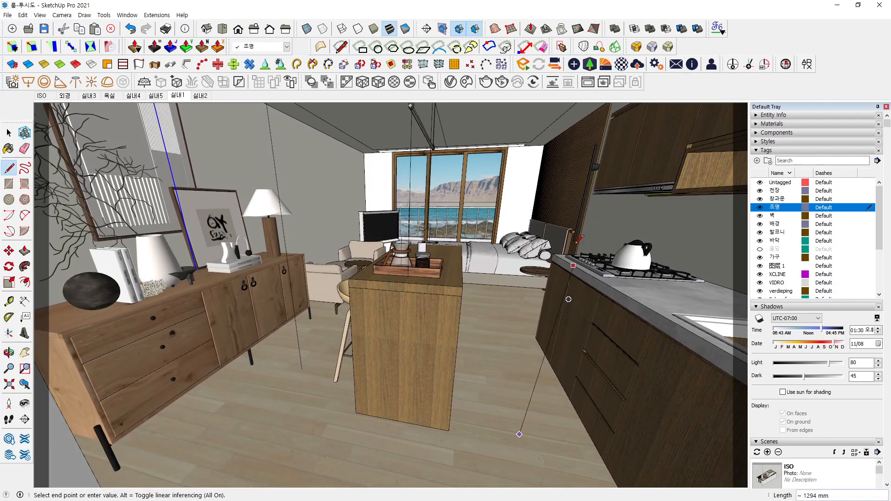
{"action": "left_click", "coordinate": [589, 112]}
{"action": "key", "text": "Escape"}
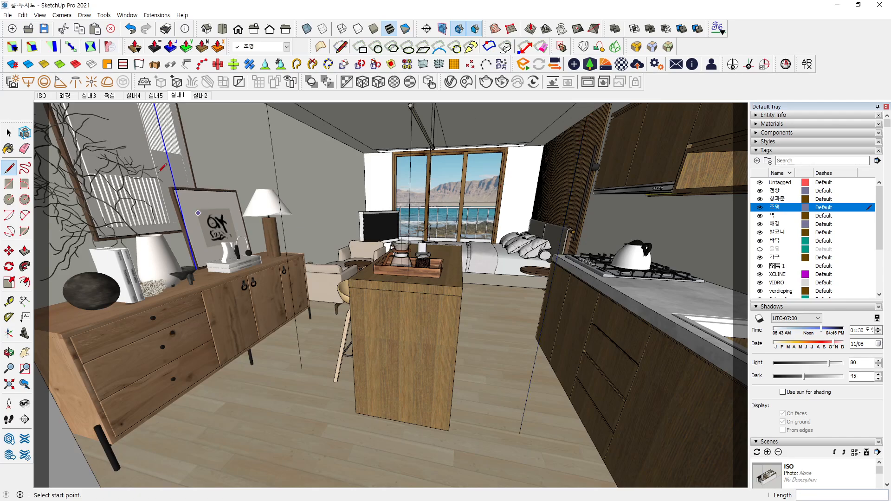
- Recall the 실내1 scene and select the vertical line in the aisle beside the kitchen cabinets
{"action": "left_click", "coordinate": [9, 132]}
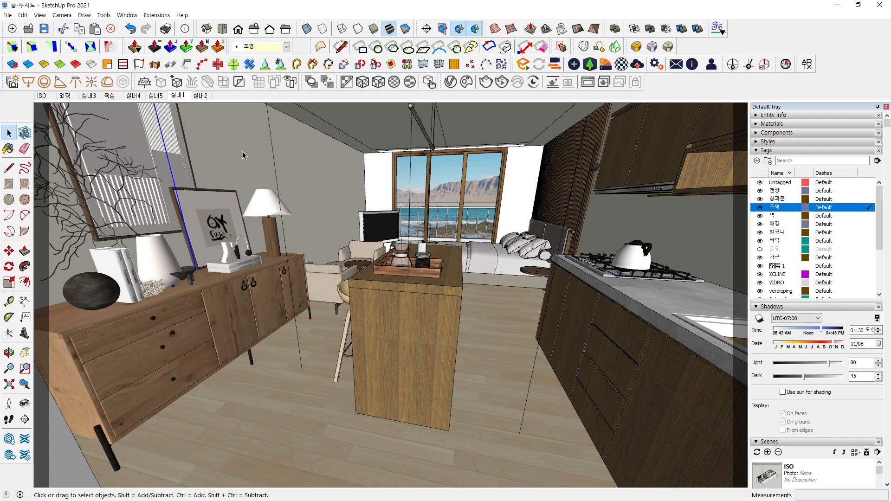
{"action": "left_click", "coordinate": [181, 96]}
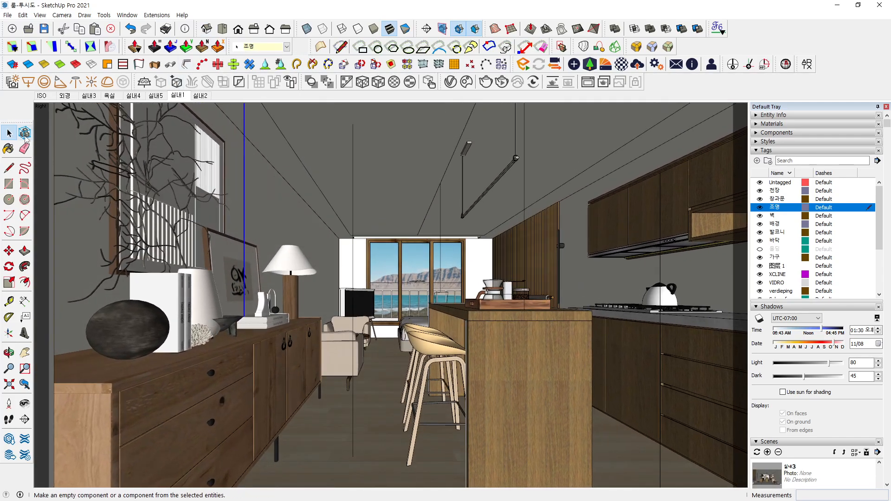
{"action": "left_click", "coordinate": [14, 134]}
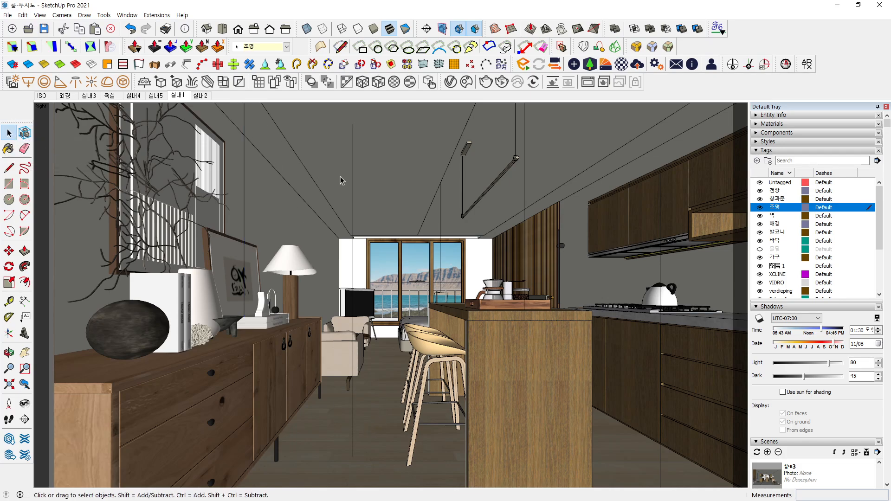
{"action": "left_click", "coordinate": [353, 156]}
{"action": "left_click", "coordinate": [661, 203]}
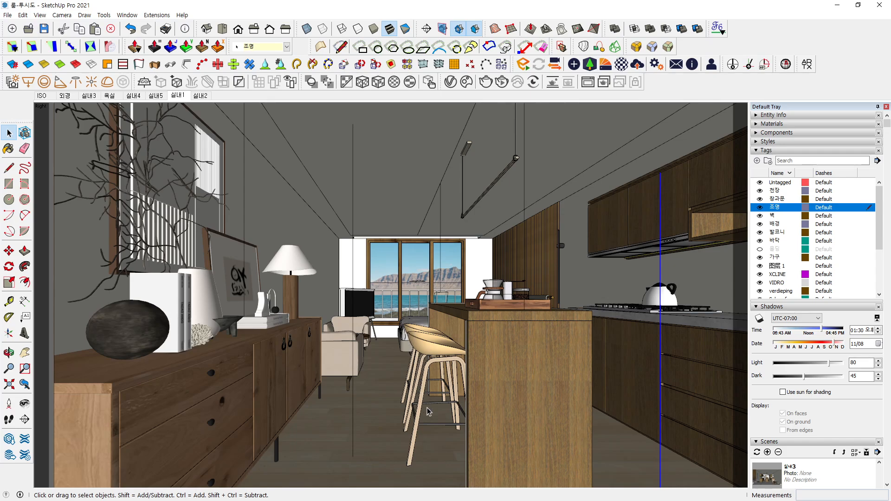
{"action": "mouse_move", "coordinate": [441, 465]}
{"action": "left_mouse_down"}
{"action": "mouse_move", "coordinate": [322, 471]}
{"action": "mouse_move", "coordinate": [321, 364]}
{"action": "mouse_move", "coordinate": [443, 464]}
{"action": "left_mouse_up"}
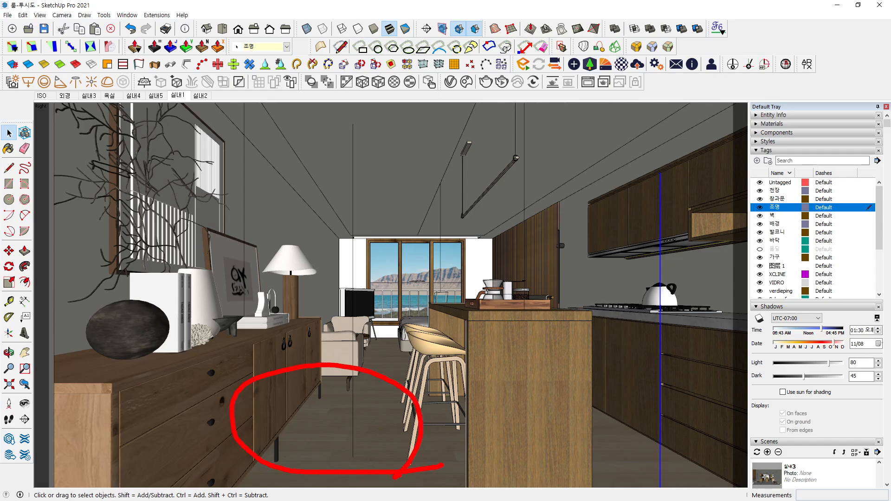
{"action": "mouse_move", "coordinate": [620, 460]}
{"action": "left_mouse_down"}
{"action": "mouse_move", "coordinate": [627, 368]}
{"action": "mouse_move", "coordinate": [687, 494]}
{"action": "mouse_move", "coordinate": [631, 491]}
{"action": "left_mouse_up"}
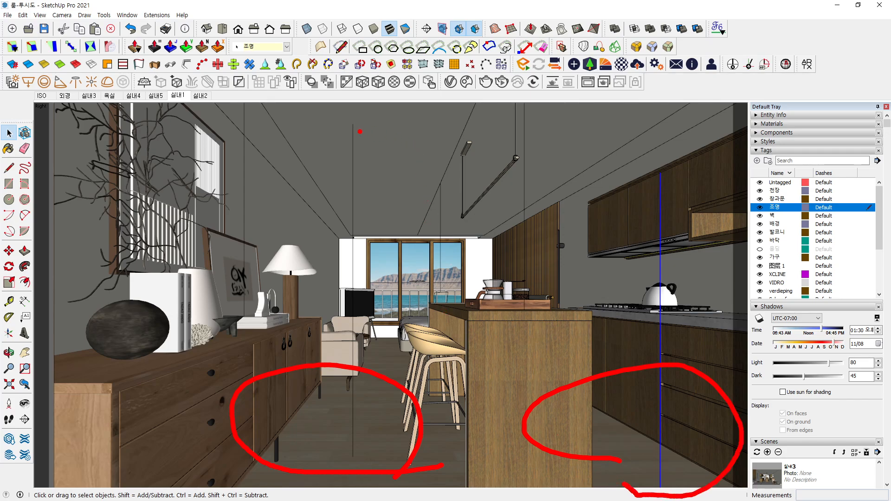
{"action": "left_click_drag", "start_coordinate": [350, 123], "coordinate": [340, 156]}
{"action": "mouse_move", "coordinate": [351, 120]}
{"action": "left_mouse_down"}
{"action": "mouse_move", "coordinate": [380, 163]}
{"action": "mouse_move", "coordinate": [335, 158]}
{"action": "left_mouse_up"}
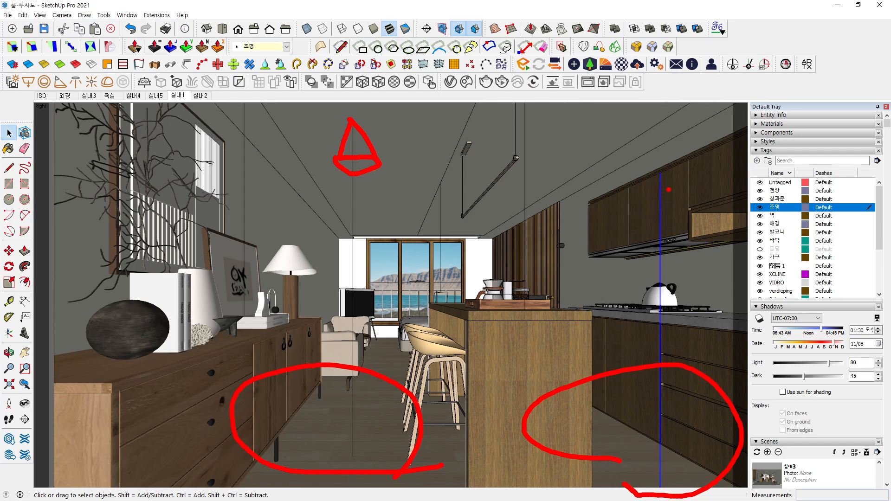
{"action": "mouse_move", "coordinate": [664, 176]}
{"action": "left_mouse_down"}
{"action": "mouse_move", "coordinate": [654, 208]}
{"action": "mouse_move", "coordinate": [683, 219]}
{"action": "mouse_move", "coordinate": [668, 203]}
{"action": "left_mouse_up"}
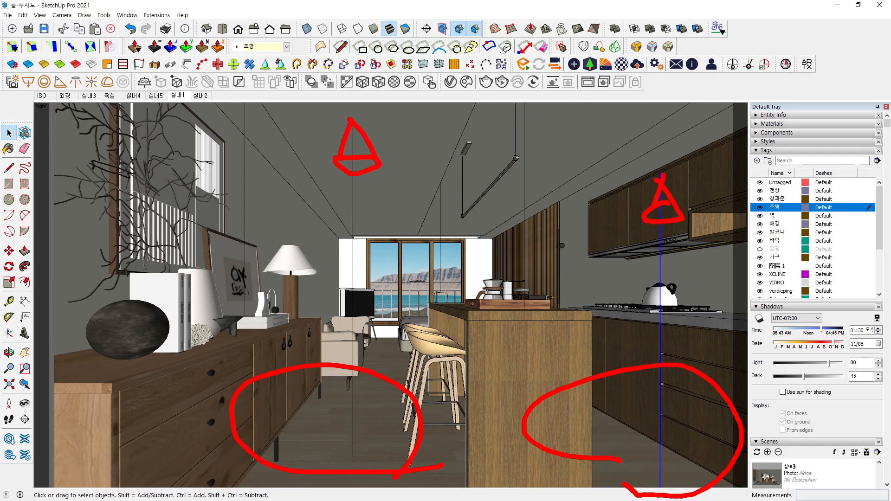
{"action": "left_click_drag", "start_coordinate": [522, 103], "coordinate": [492, 217]}
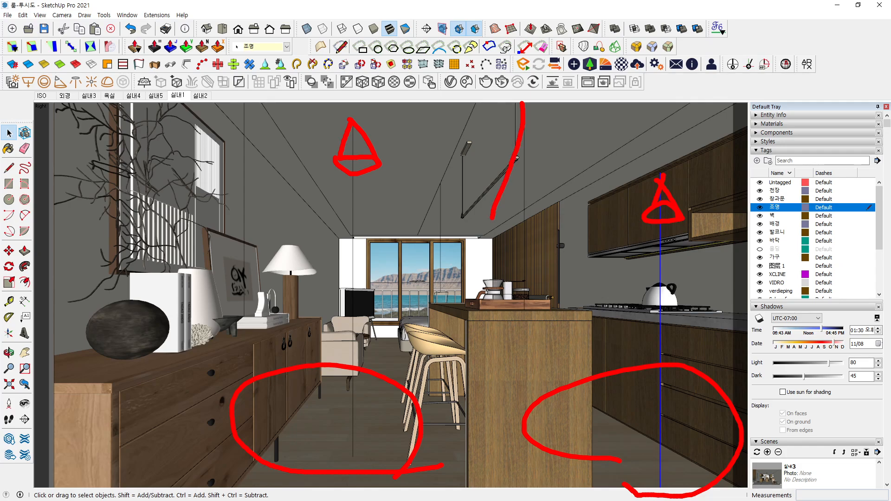
{"action": "left_click_drag", "start_coordinate": [511, 112], "coordinate": [576, 309]}
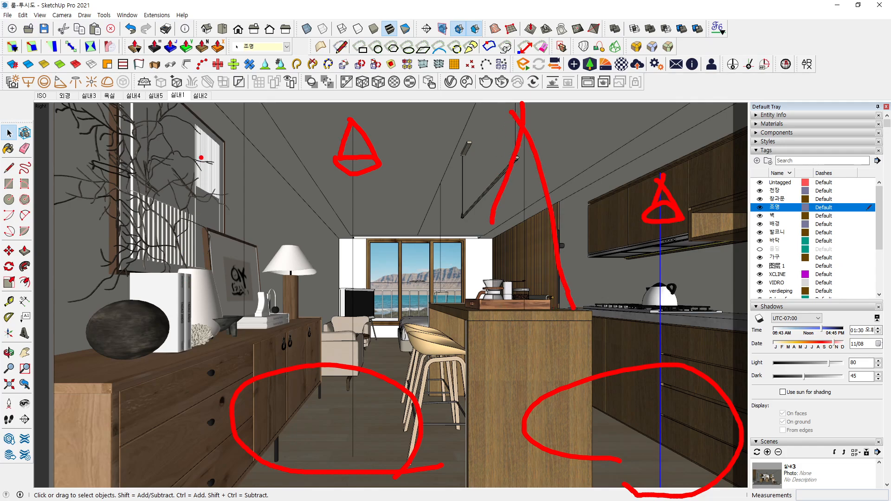
{"action": "left_click_drag", "start_coordinate": [248, 111], "coordinate": [230, 159]}
{"action": "left_click_drag", "start_coordinate": [246, 111], "coordinate": [258, 170]}
{"action": "left_click_drag", "start_coordinate": [237, 134], "coordinate": [168, 180]}
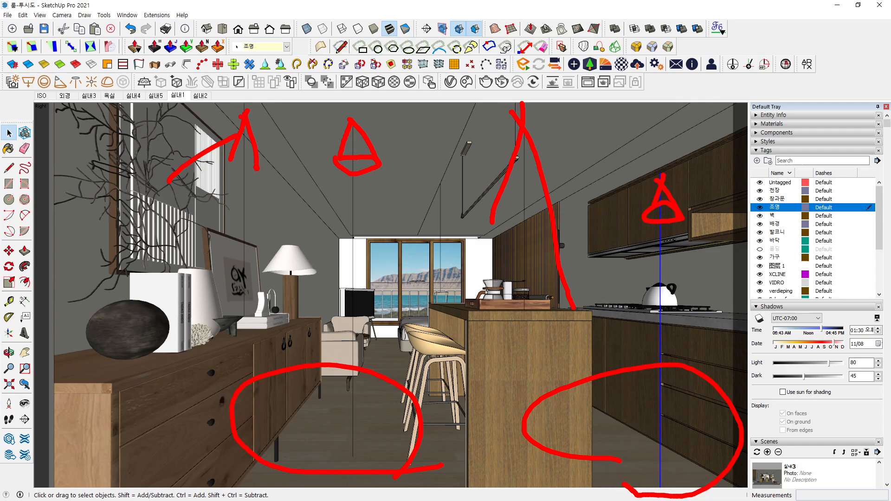
{"action": "left_click_drag", "start_coordinate": [218, 192], "coordinate": [214, 217]}
{"action": "left_click_drag", "start_coordinate": [226, 189], "coordinate": [241, 201]}
{"action": "left_click_drag", "start_coordinate": [265, 186], "coordinate": [265, 209]}
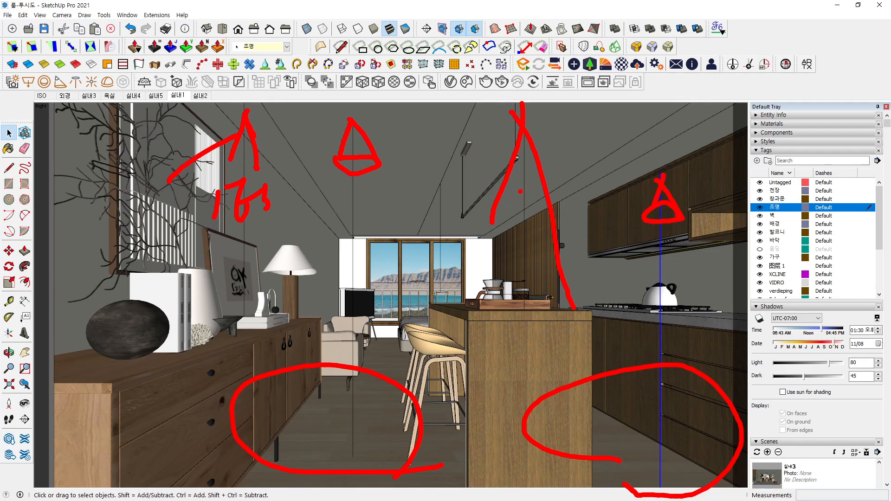
{"action": "key", "text": "Escape"}
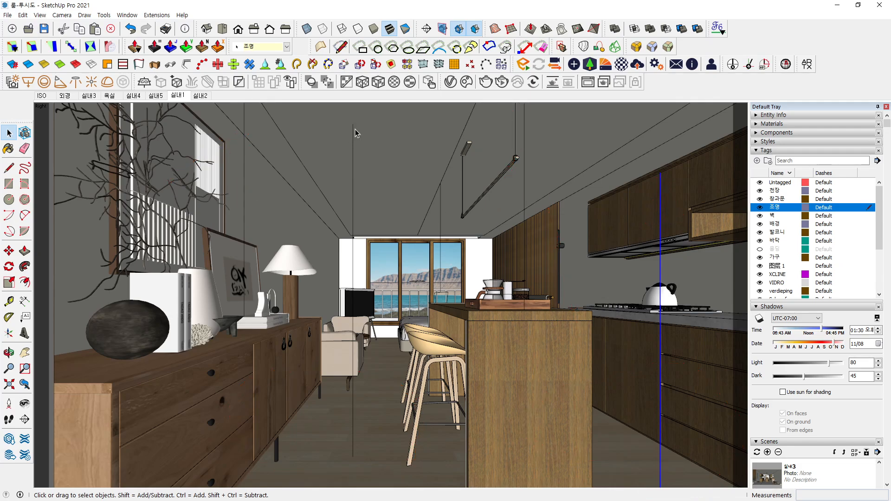
- Examine the vertical reference lines near the dining aisle, the kitchen cabinets and above the sideboard by selecting them, relating them to the sideboard and island decor
{"action": "left_click", "coordinate": [353, 135]}
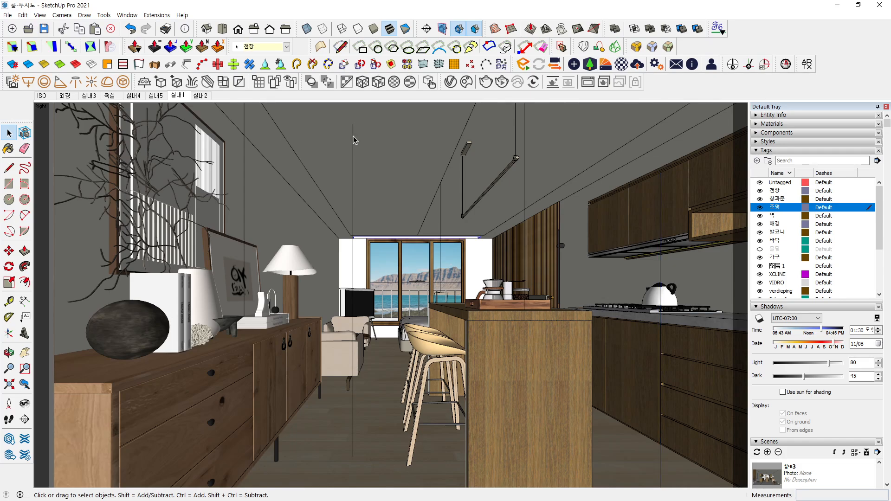
{"action": "left_click", "coordinate": [353, 138]}
{"action": "left_click", "coordinate": [660, 196]}
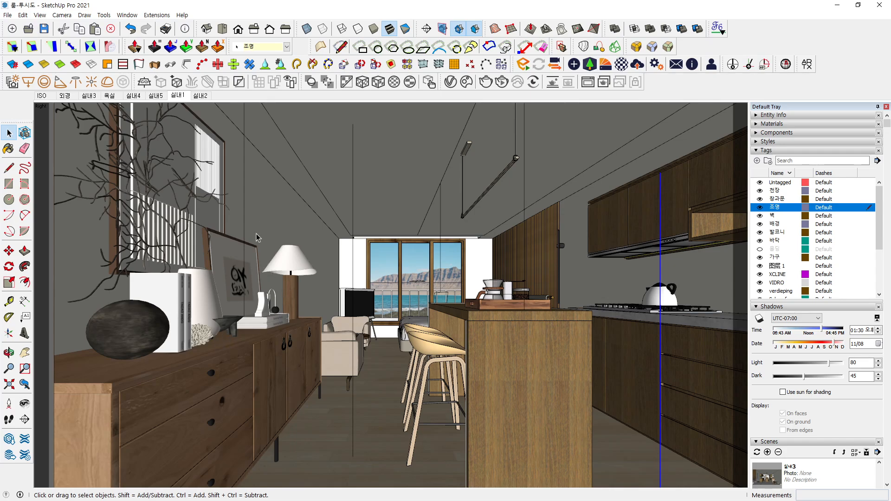
{"action": "left_click", "coordinate": [244, 128]}
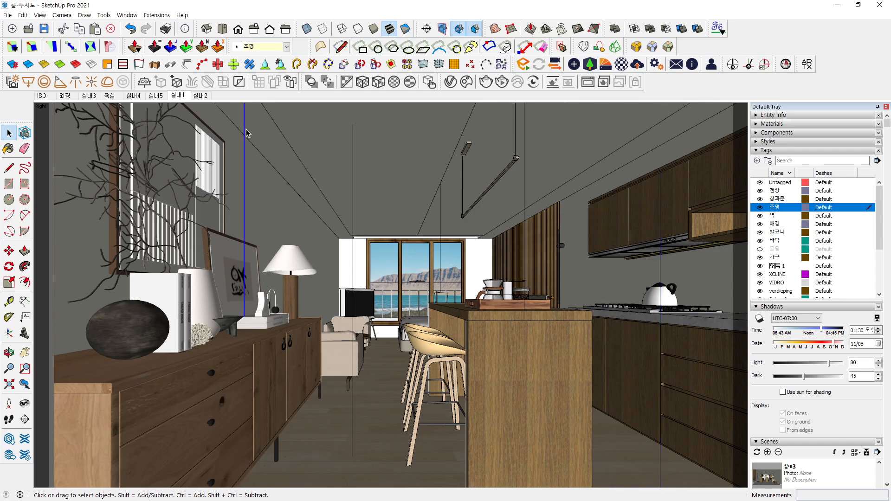
{"action": "key", "text": "ctrl+1"}
{"action": "left_click", "coordinate": [232, 327]}
{"action": "mouse_move", "coordinate": [189, 351]}
{"action": "left_mouse_down"}
{"action": "mouse_move", "coordinate": [97, 217]}
{"action": "mouse_move", "coordinate": [194, 338]}
{"action": "mouse_move", "coordinate": [181, 345]}
{"action": "left_mouse_up"}
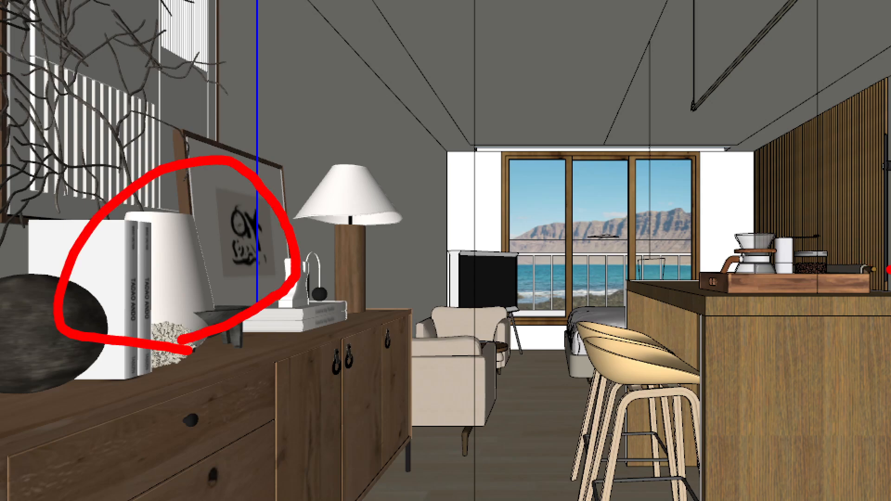
{"action": "mouse_move", "coordinate": [844, 307]}
{"action": "left_mouse_down"}
{"action": "mouse_move", "coordinate": [718, 283]}
{"action": "mouse_move", "coordinate": [858, 322]}
{"action": "mouse_move", "coordinate": [810, 346]}
{"action": "left_mouse_up"}
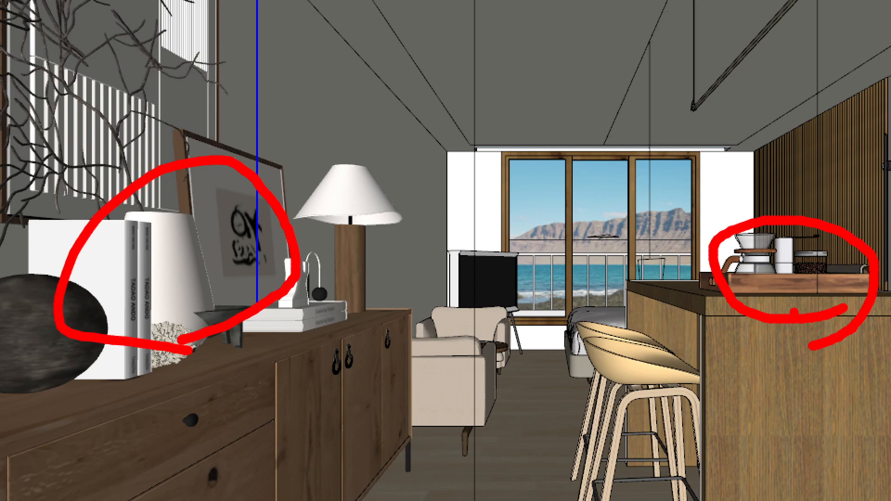
{"action": "key", "text": "Escape"}
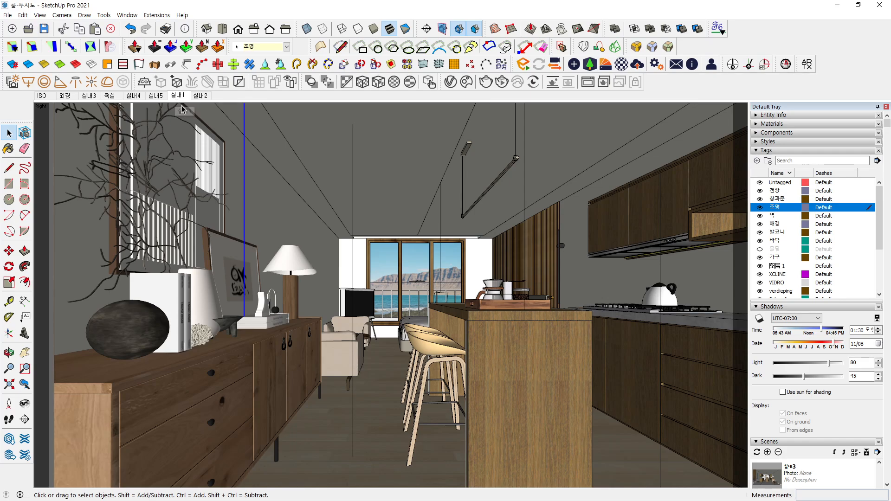
- Place a V-Ray spot light near the ceiling on the vertical line between the sideboard and the bar stools
{"action": "left_click", "coordinate": [357, 149]}
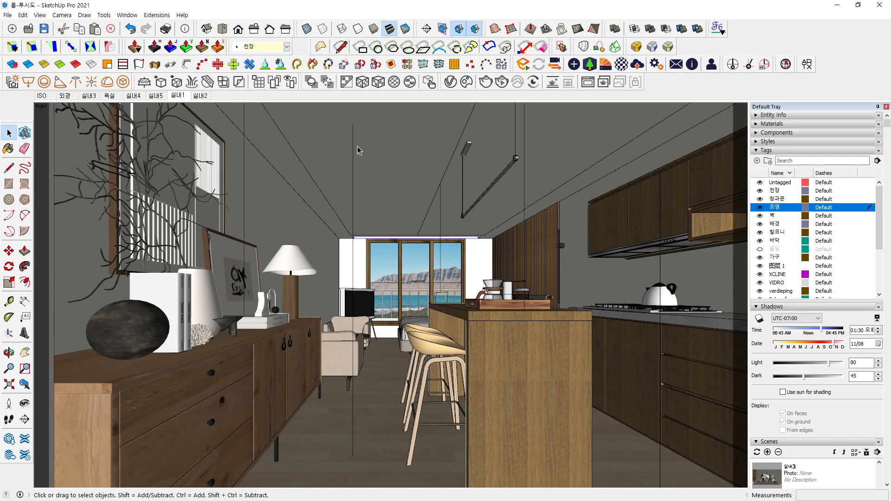
{"action": "left_click", "coordinate": [354, 150]}
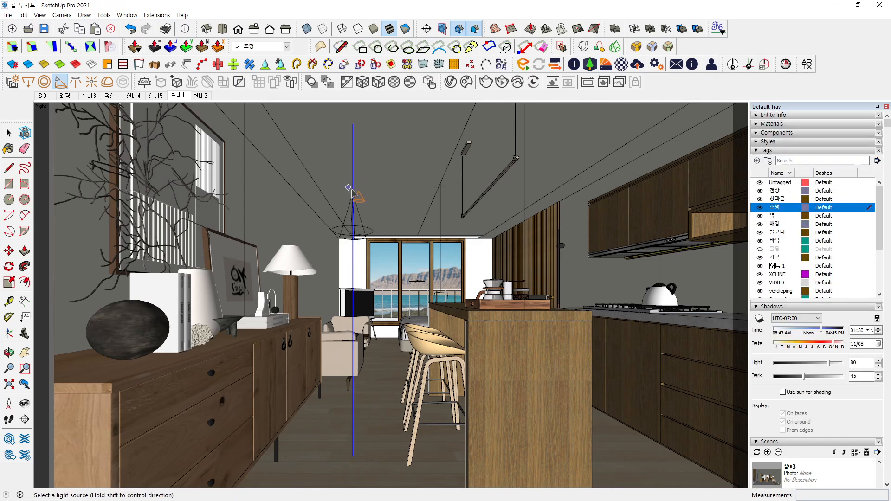
{"action": "left_click", "coordinate": [9, 133]}
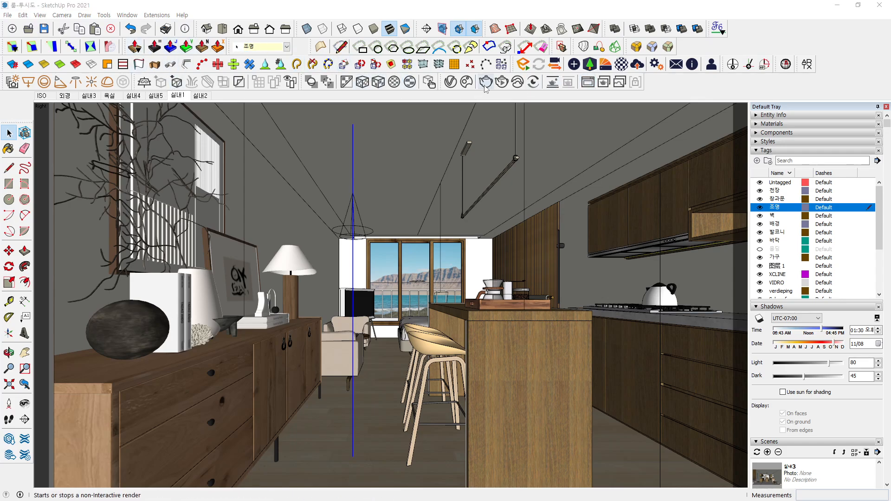
- Open the V-Ray Asset Editor and place a second spot light on the vertical line beside the kitchen cabinets
{"action": "left_click", "coordinate": [451, 83]}
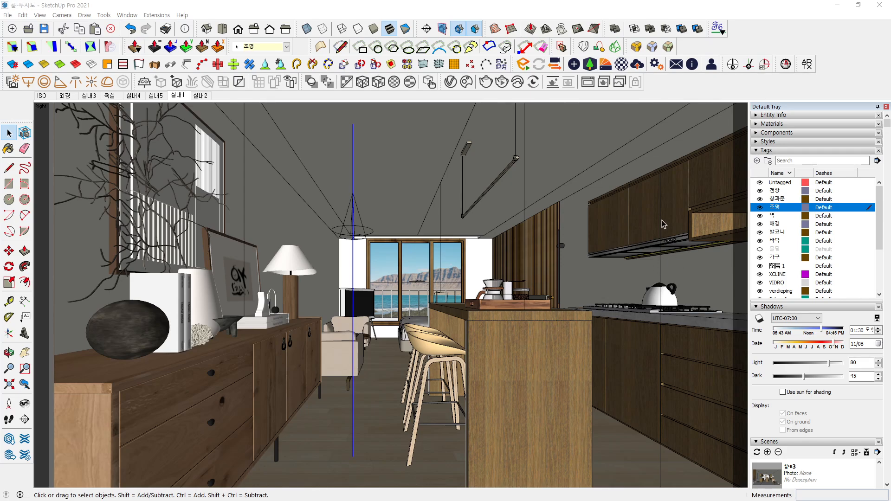
{"action": "left_click", "coordinate": [60, 82]}
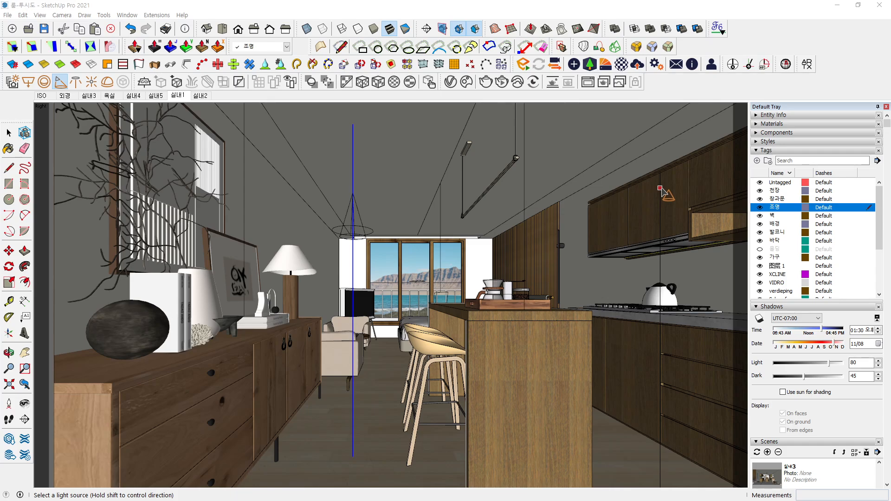
{"action": "left_click", "coordinate": [660, 189]}
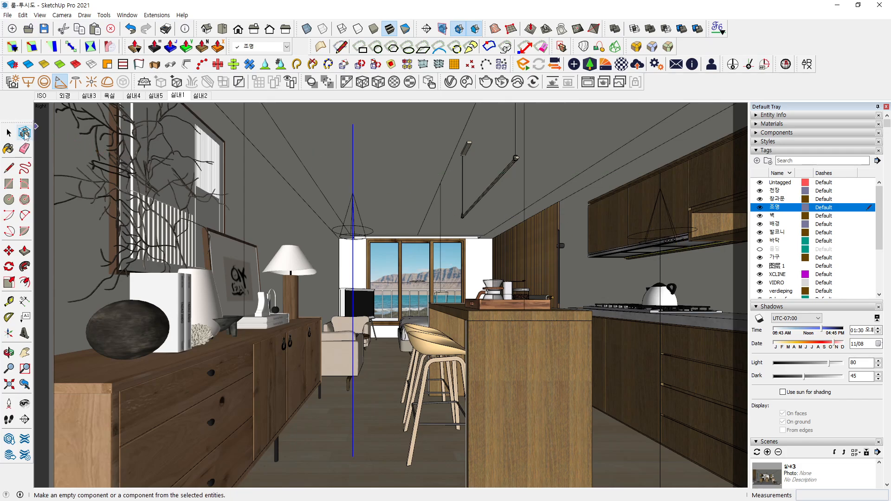
{"action": "left_click", "coordinate": [8, 133]}
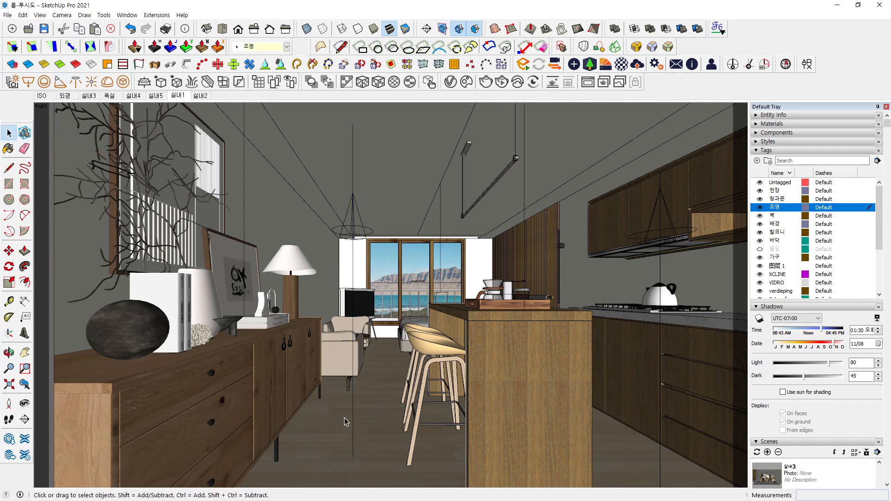
- Select the spot light between sideboard and stools, then open the V-Ray Frame Buffer with its side panes collapsed and enlarge it to full screen height
{"action": "left_click", "coordinate": [362, 238]}
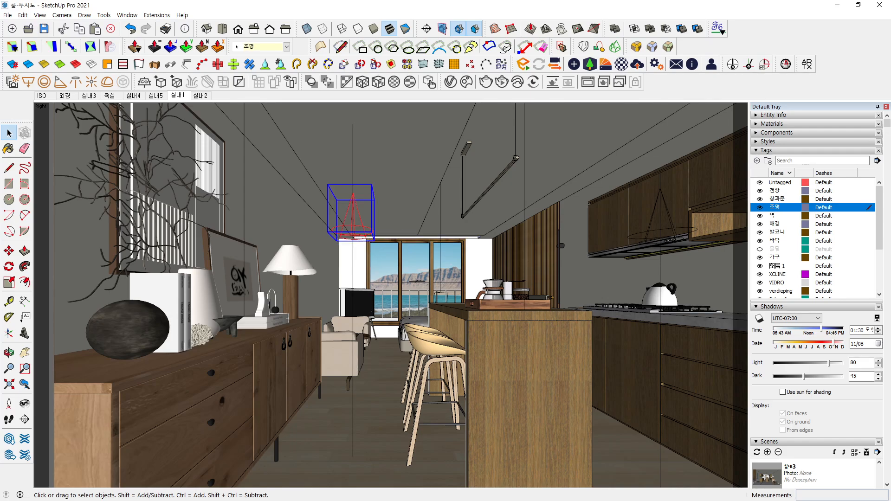
{"action": "left_click", "coordinate": [588, 82]}
{"action": "left_click_drag", "start_coordinate": [483, 28], "coordinate": [284, 27]}
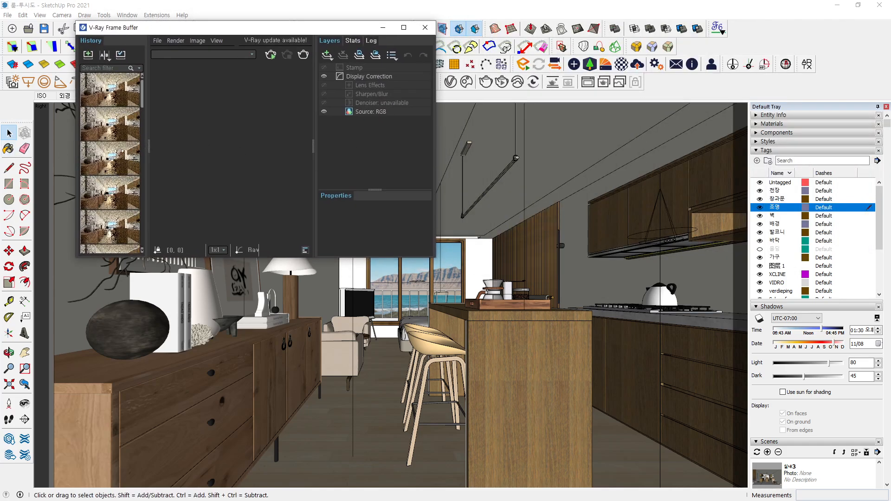
{"action": "left_click", "coordinate": [149, 146]}
{"action": "left_click_drag", "start_coordinate": [358, 148], "coordinate": [433, 149]}
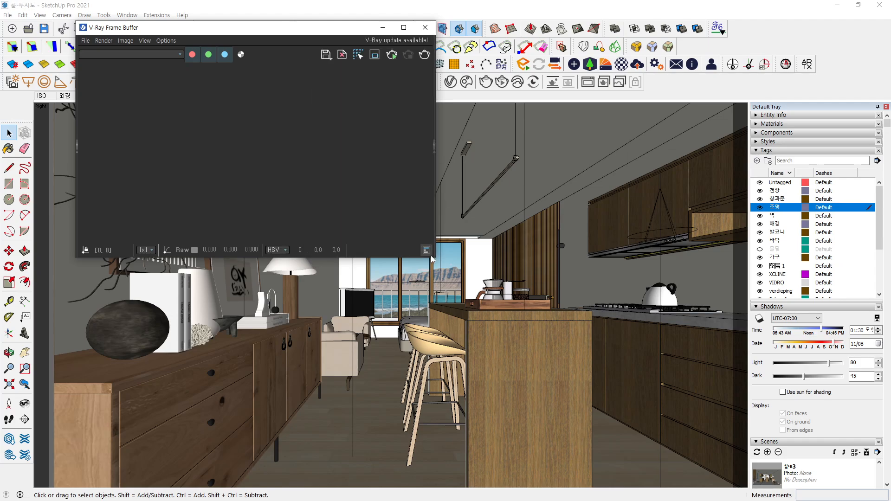
{"action": "left_click_drag", "start_coordinate": [435, 255], "coordinate": [521, 496]}
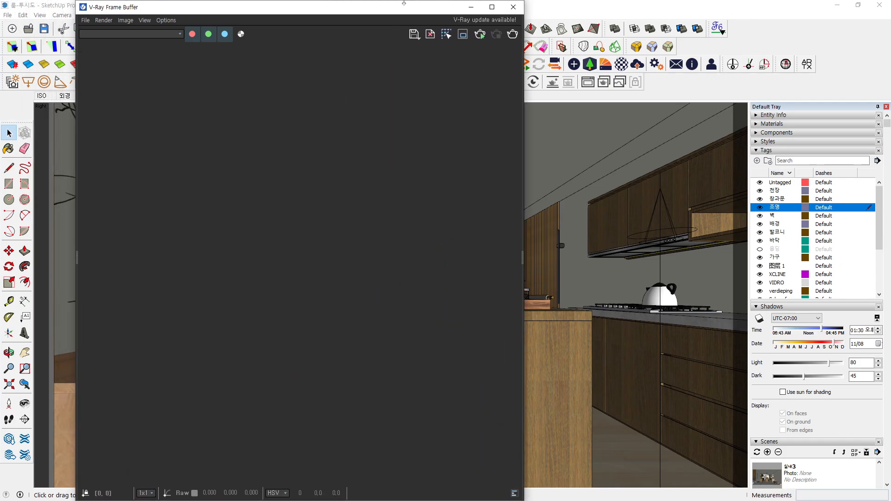
{"action": "left_click_drag", "start_coordinate": [402, 8], "coordinate": [367, 4]}
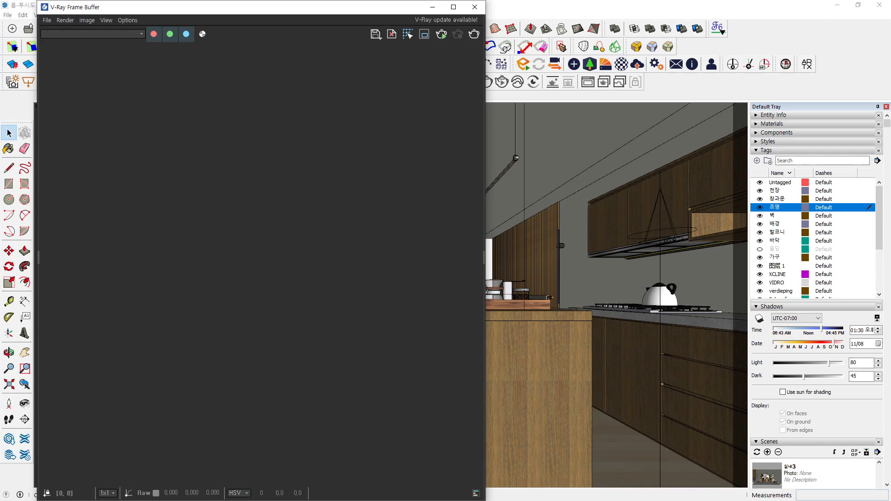
- Shift the frame buffer aside to look at the spot lights in the room view
{"action": "mouse_move", "coordinate": [890, 33]}
{"action": "left_mouse_down"}
{"action": "mouse_move", "coordinate": [651, 36]}
{"action": "mouse_move", "coordinate": [890, 30]}
{"action": "left_mouse_up"}
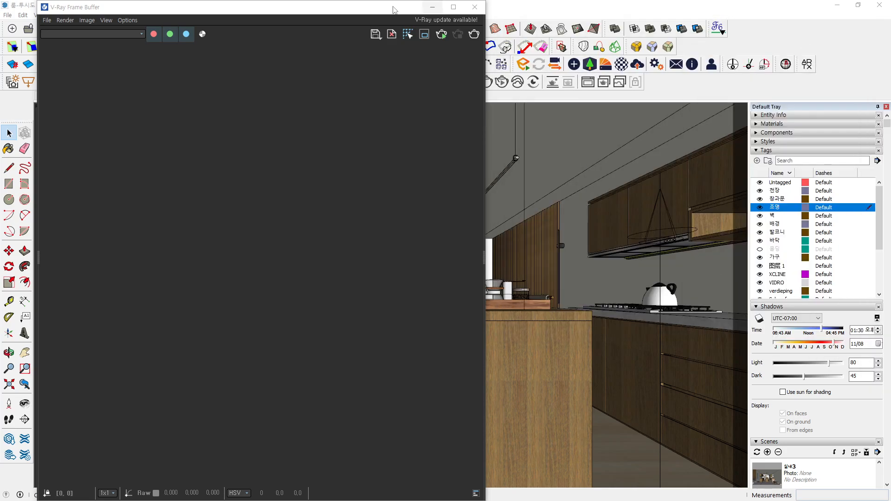
{"action": "left_click_drag", "start_coordinate": [372, 11], "coordinate": [255, 39]}
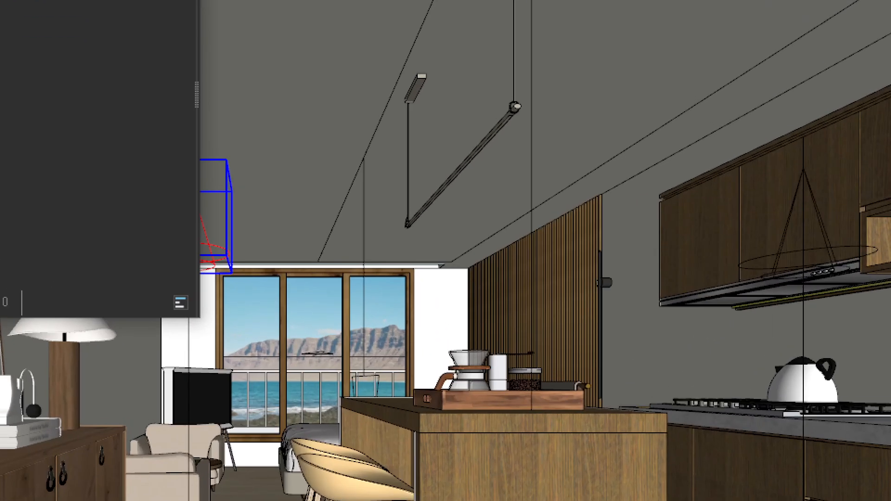
{"action": "mouse_move", "coordinate": [501, 202]}
{"action": "left_mouse_down"}
{"action": "mouse_move", "coordinate": [512, 168]}
{"action": "mouse_move", "coordinate": [506, 202]}
{"action": "left_mouse_up"}
{"action": "left_click", "coordinate": [510, 209]}
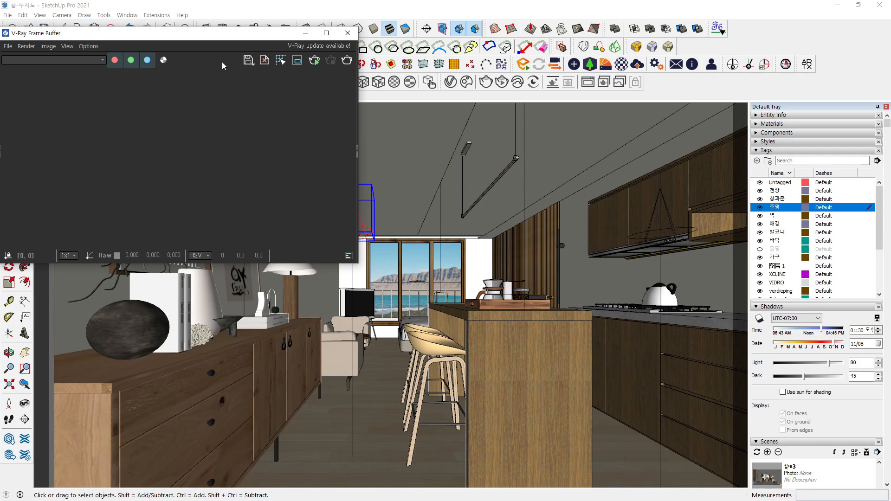
- Return the frame buffer to full height, widen it on both sides and place the V-Ray Asset Editor beside it
{"action": "left_click_drag", "start_coordinate": [222, 39], "coordinate": [288, 0]}
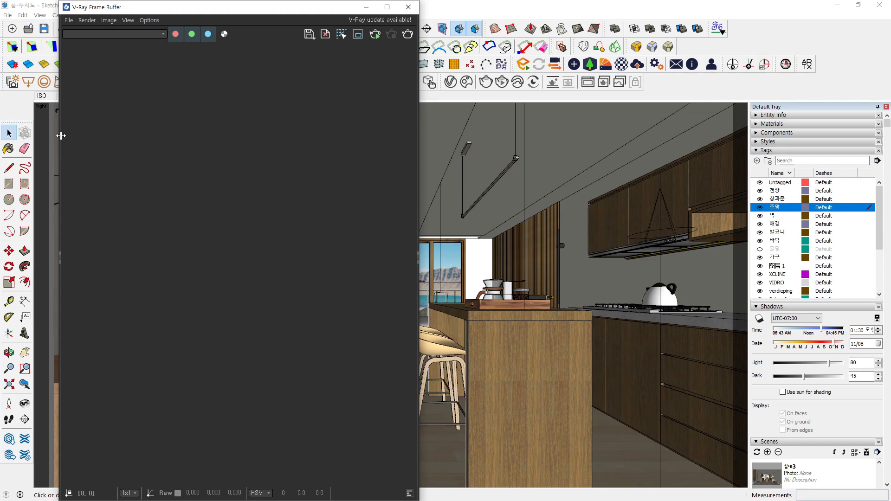
{"action": "left_click_drag", "start_coordinate": [57, 133], "coordinate": [16, 132]}
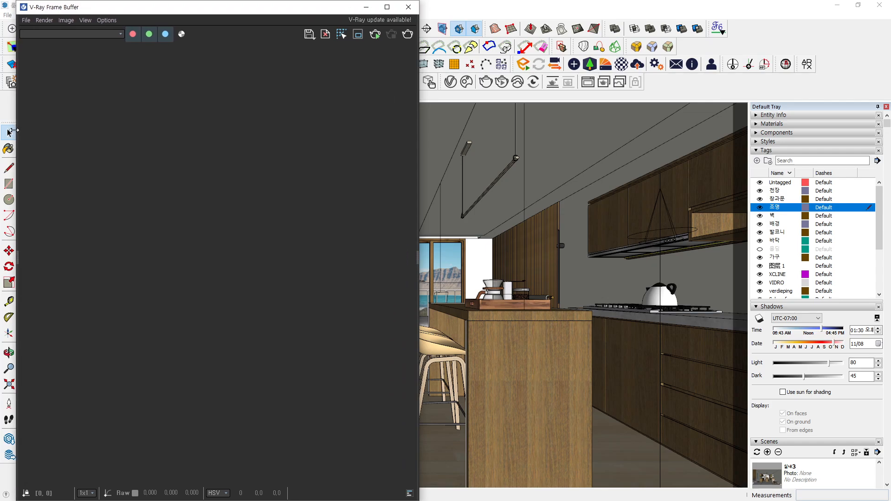
{"action": "left_click_drag", "start_coordinate": [420, 141], "coordinate": [468, 142]}
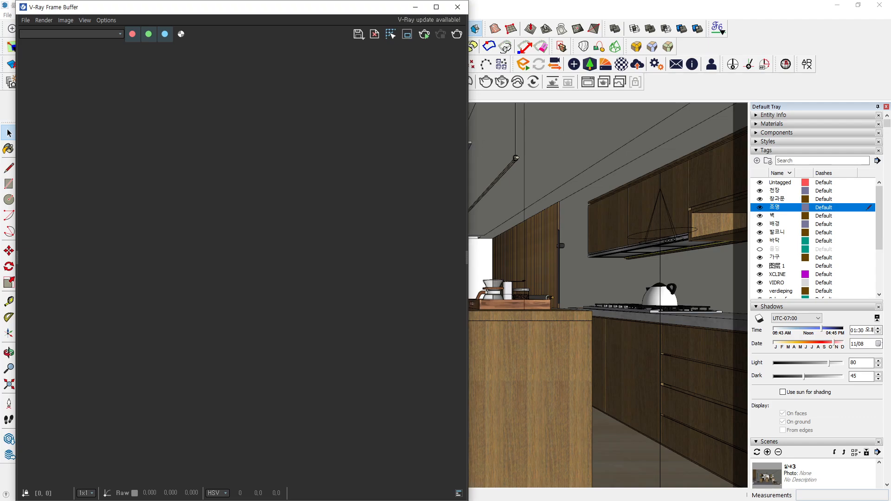
{"action": "left_click_drag", "start_coordinate": [890, 96], "coordinate": [623, 54]}
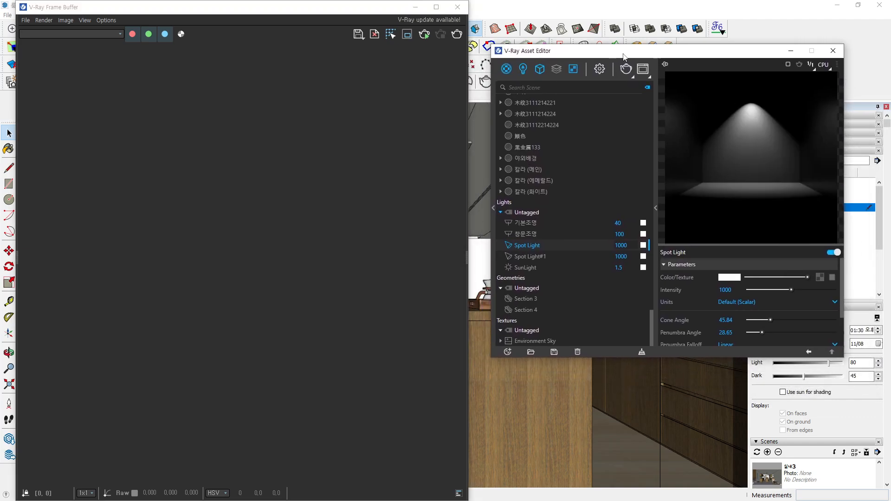
{"action": "left_click_drag", "start_coordinate": [469, 168], "coordinate": [486, 168]}
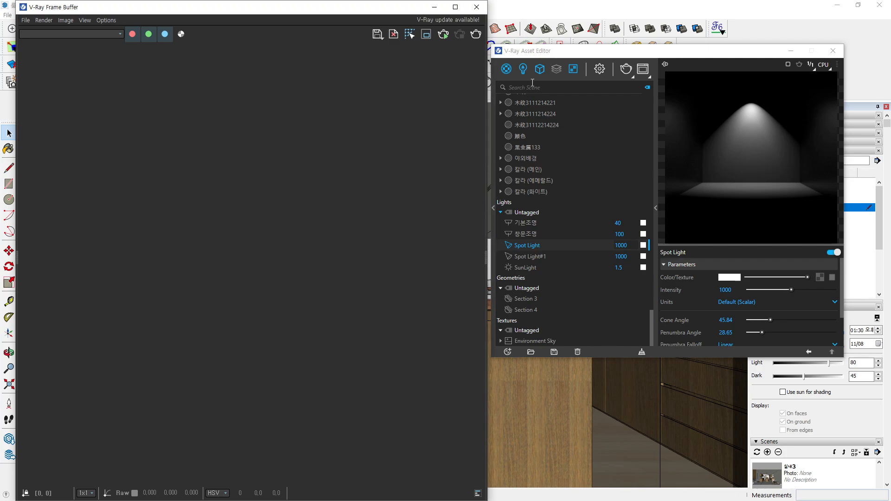
- List only the lights in the Asset Editor and set the intensity of Spot Light and Spot Light#1 to 100000
{"action": "left_click", "coordinate": [524, 72]}
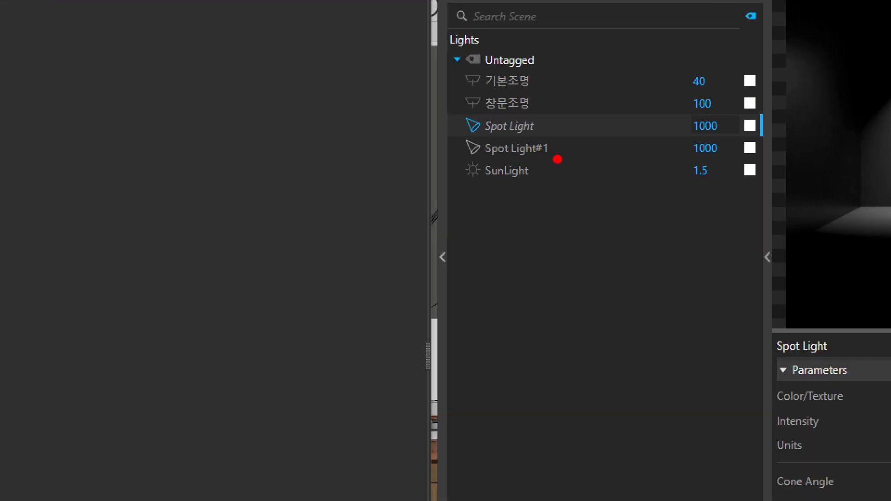
{"action": "mouse_move", "coordinate": [550, 159]}
{"action": "left_mouse_down"}
{"action": "mouse_move", "coordinate": [485, 145]}
{"action": "mouse_move", "coordinate": [564, 138]}
{"action": "left_mouse_up"}
{"action": "key", "text": "Escape"}
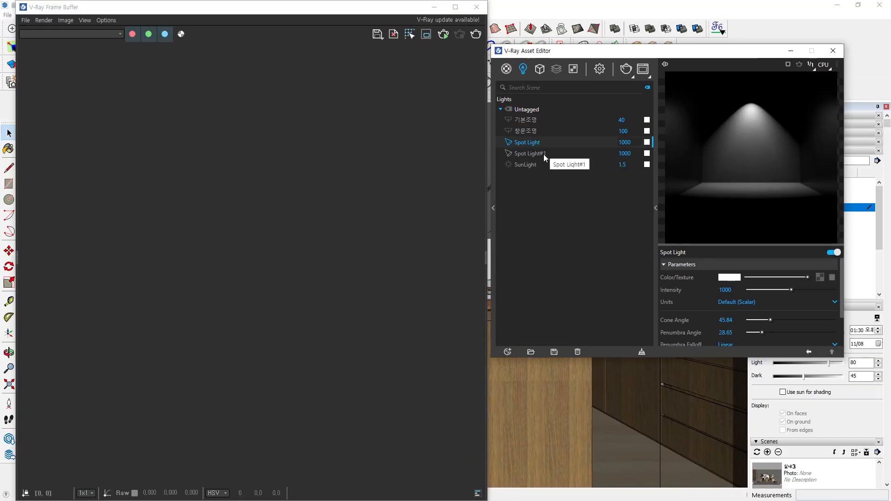
{"action": "left_click", "coordinate": [636, 143]}
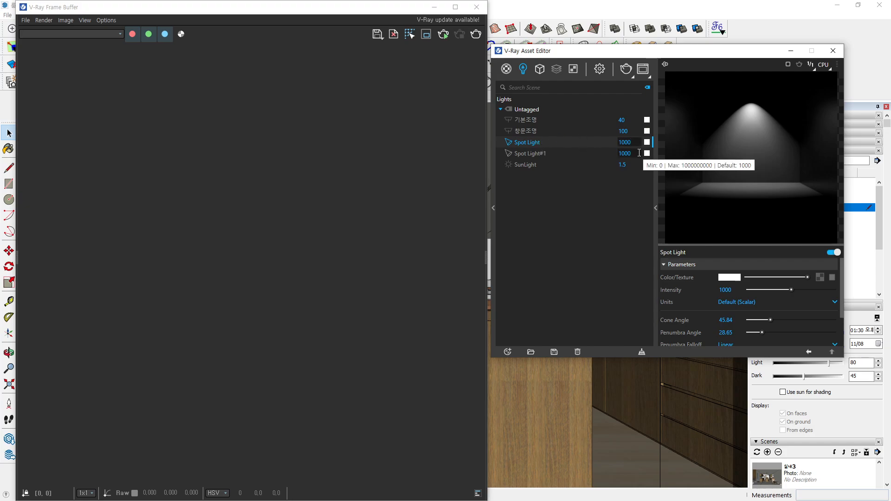
{"action": "type", "text": "00"}
{"action": "key", "text": "Return"}
{"action": "left_click", "coordinate": [639, 153]}
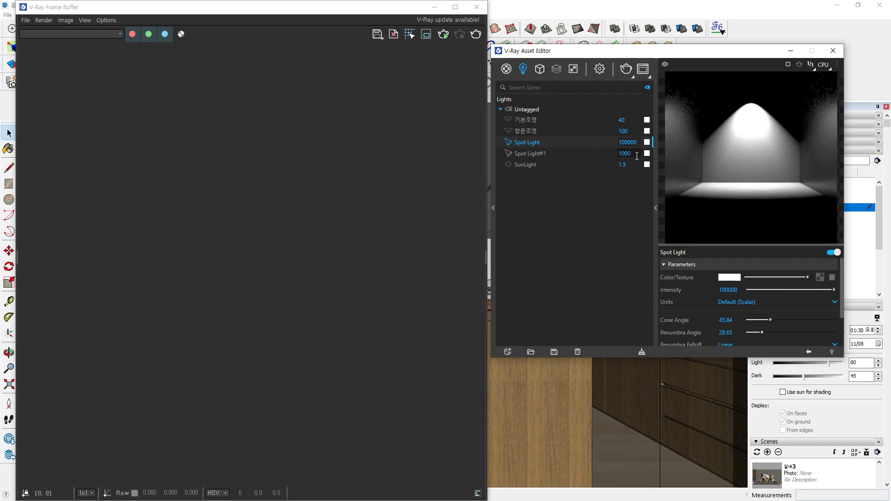
{"action": "type", "text": "00"}
{"action": "key", "text": "Return"}
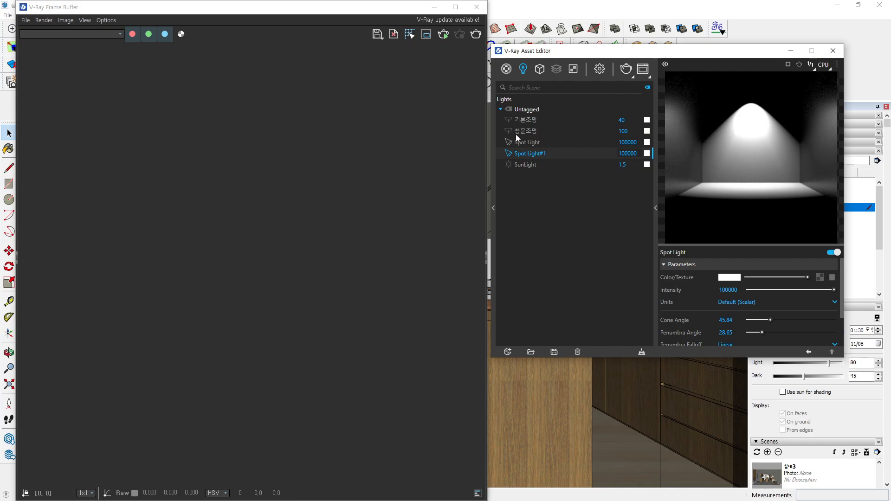
- Render the room view and inspect it at 100% in the heightened frame buffer with the history pane collapsed
{"action": "left_click", "coordinate": [439, 72]}
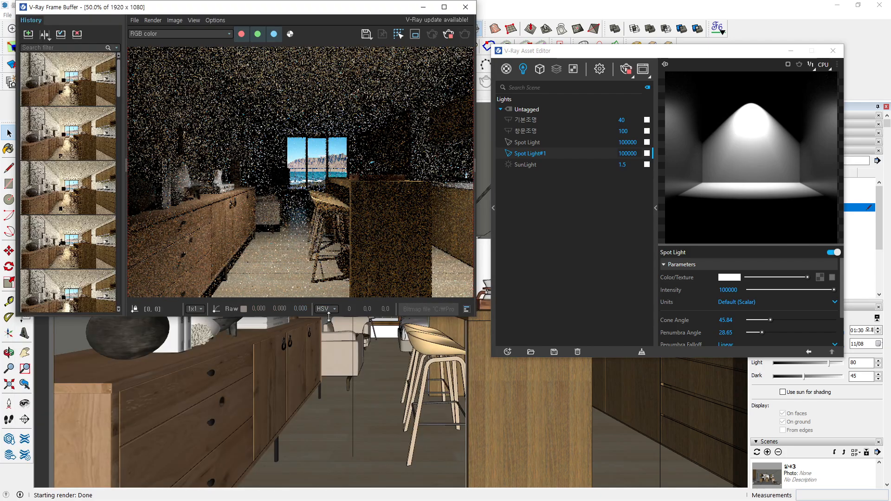
{"action": "left_click_drag", "start_coordinate": [329, 319], "coordinate": [354, 498]}
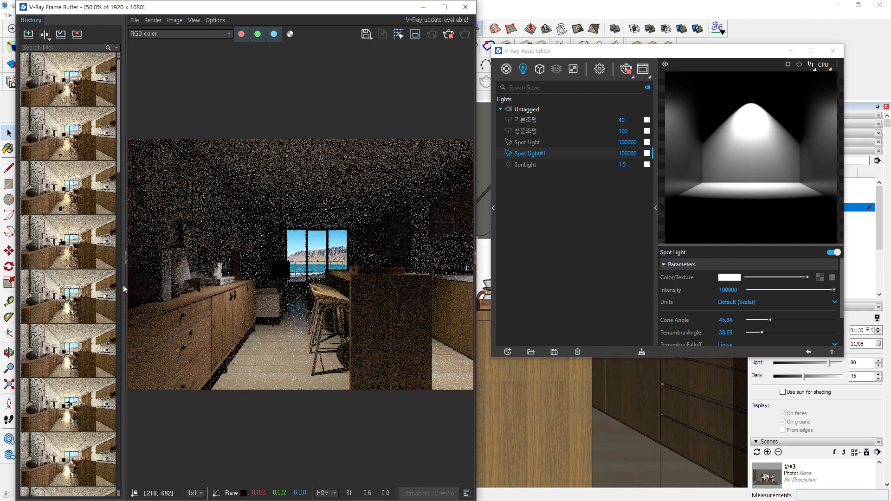
{"action": "left_click_drag", "start_coordinate": [126, 257], "coordinate": [19, 256]}
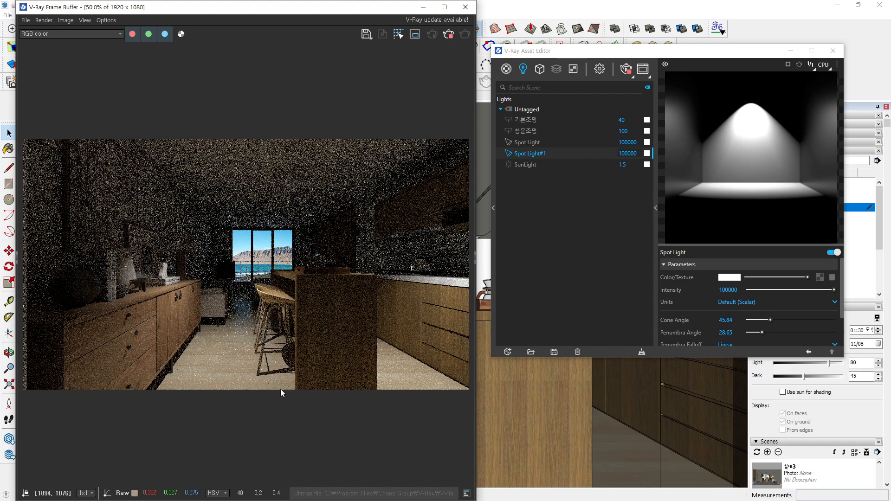
{"action": "scroll", "coordinate": [295, 379], "scroll_direction": "up", "scroll_amount": 1}
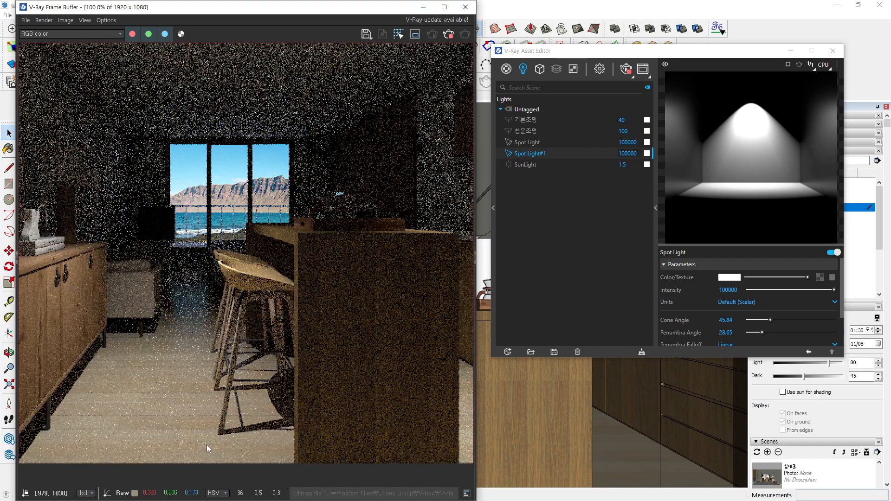
- Inspect the rendered floor around the bar stools at 200%, return the image to 50% and place the Asset Editor higher
{"action": "scroll", "coordinate": [207, 458], "scroll_direction": "up", "scroll_amount": 1}
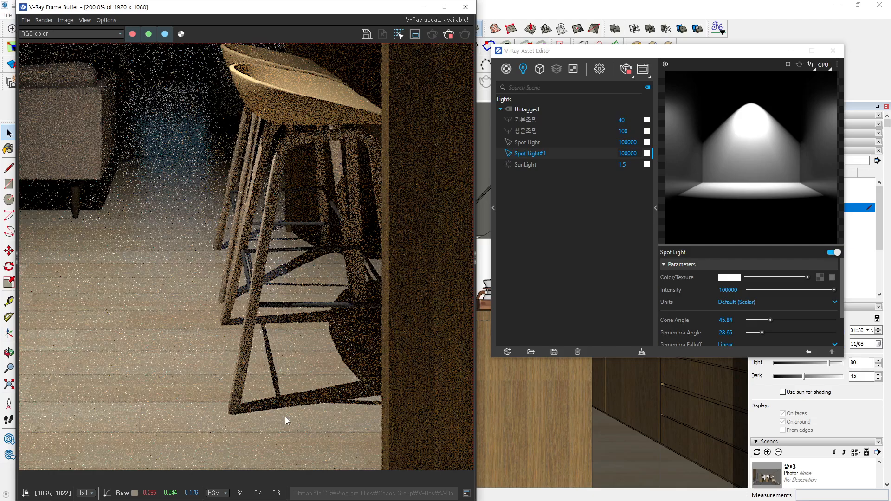
{"action": "scroll", "coordinate": [269, 391], "scroll_direction": "down", "scroll_amount": 3}
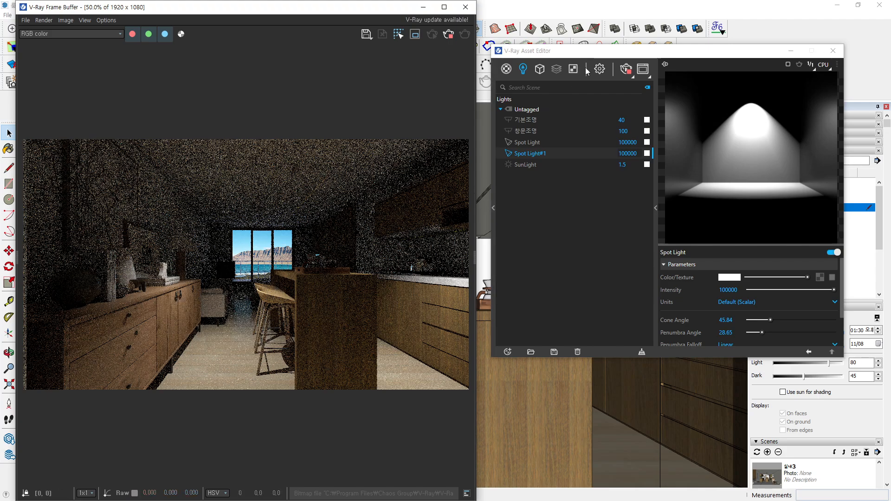
{"action": "left_click", "coordinate": [610, 51]}
{"action": "left_click_drag", "start_coordinate": [630, 54], "coordinate": [622, 23]}
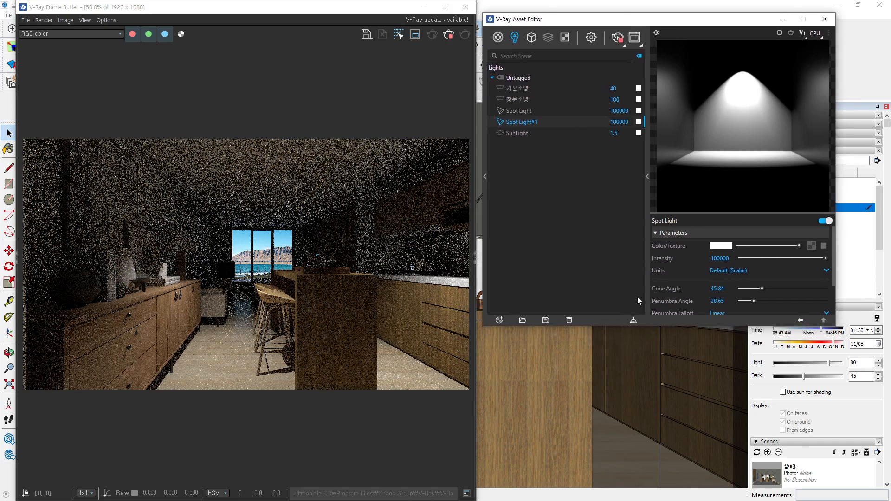
- Select Spot Light in the Asset Editor and lengthen the editor window to show all of its parameters
{"action": "left_click", "coordinate": [534, 108]}
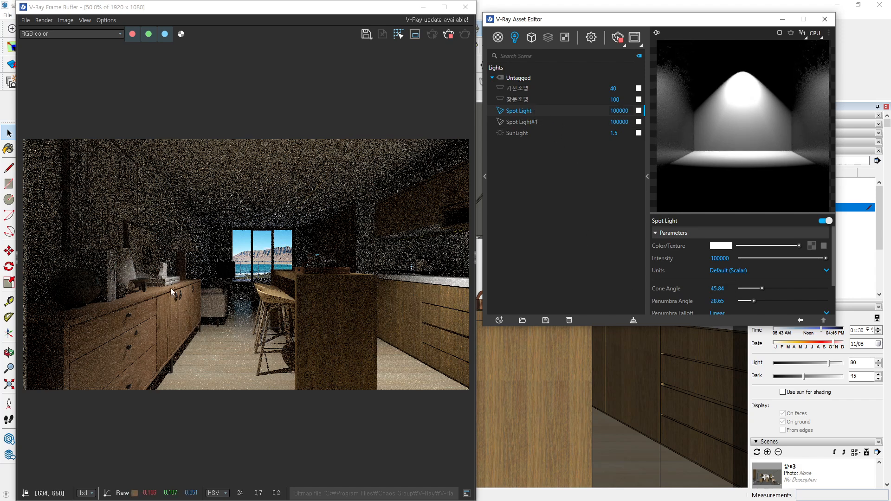
{"action": "key", "text": "ctrl+1"}
{"action": "left_click", "coordinate": [181, 148]}
{"action": "left_click_drag", "start_coordinate": [181, 148], "coordinate": [1, 343]}
{"action": "left_click_drag", "start_coordinate": [406, 120], "coordinate": [577, 398]}
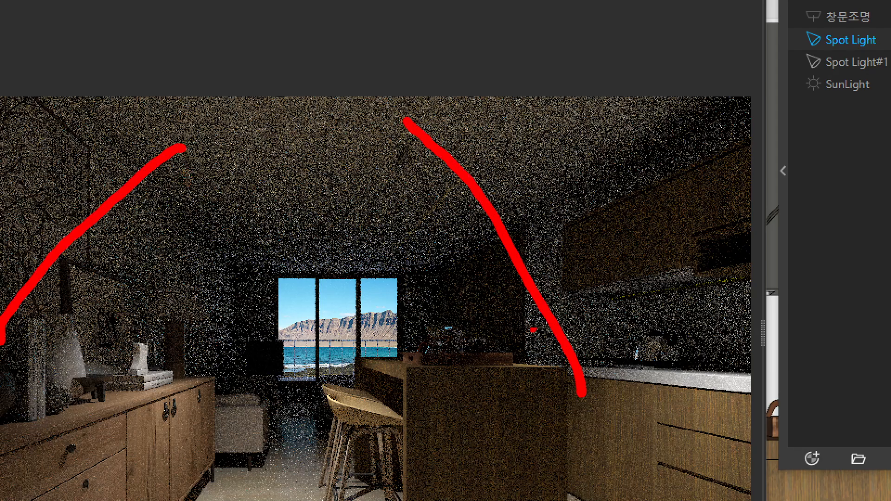
{"action": "key", "text": "Escape"}
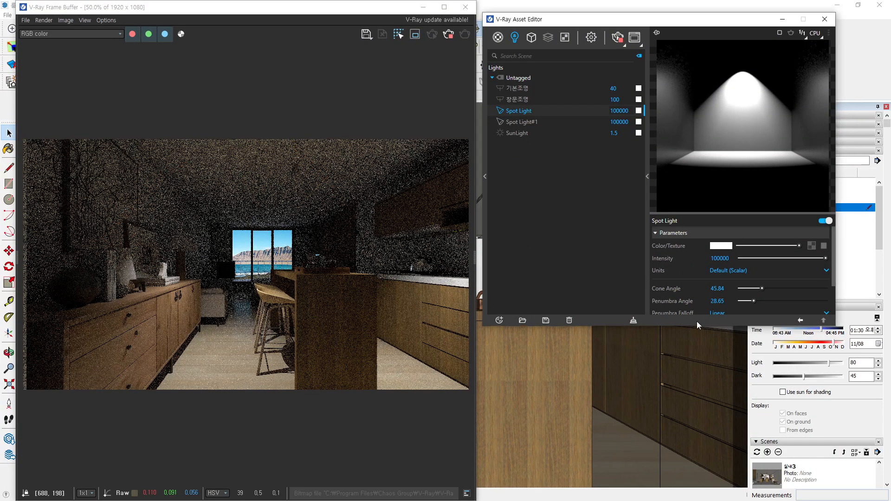
{"action": "left_click_drag", "start_coordinate": [695, 328], "coordinate": [695, 392]}
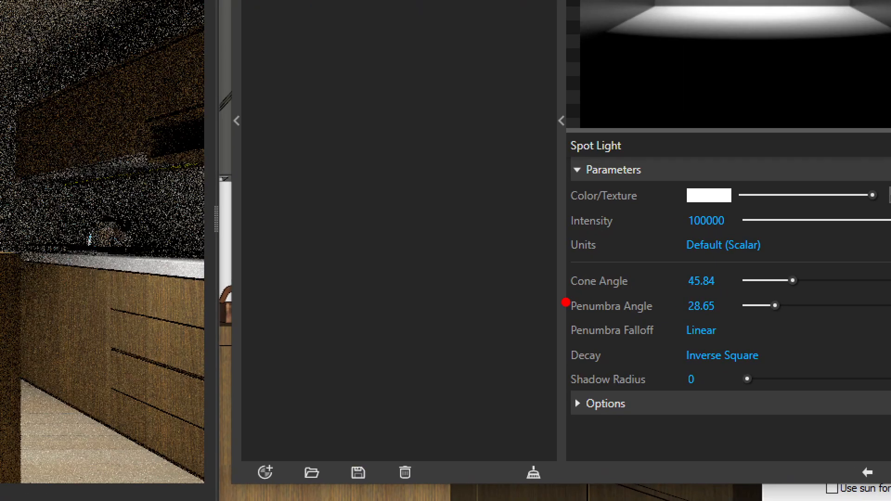
{"action": "left_click_drag", "start_coordinate": [647, 298], "coordinate": [709, 299]}
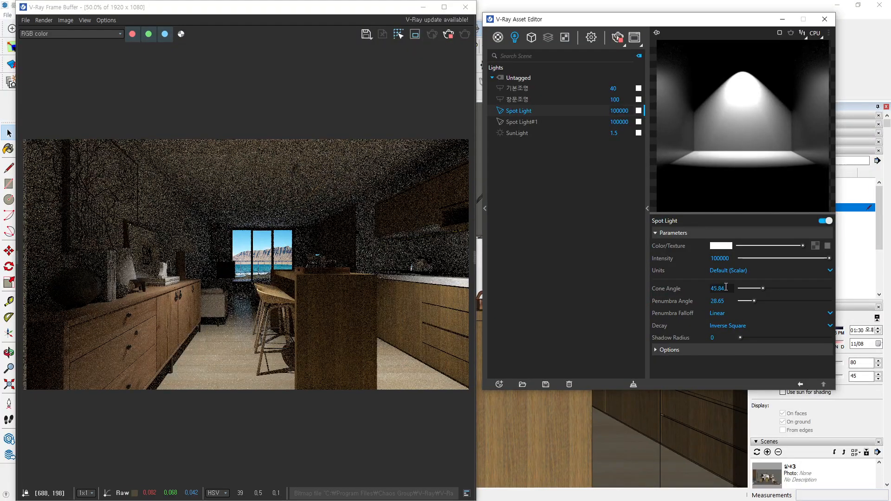
- Set Spot Light's cone angle to 60 and its penumbra angle to 45
{"action": "type", "text": "60"}
{"action": "key", "text": "Return"}
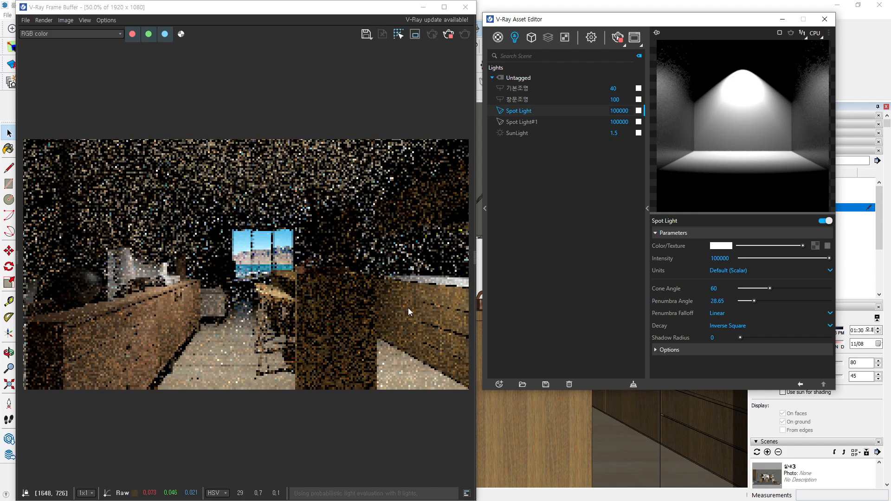
{"action": "left_click", "coordinate": [717, 300]}
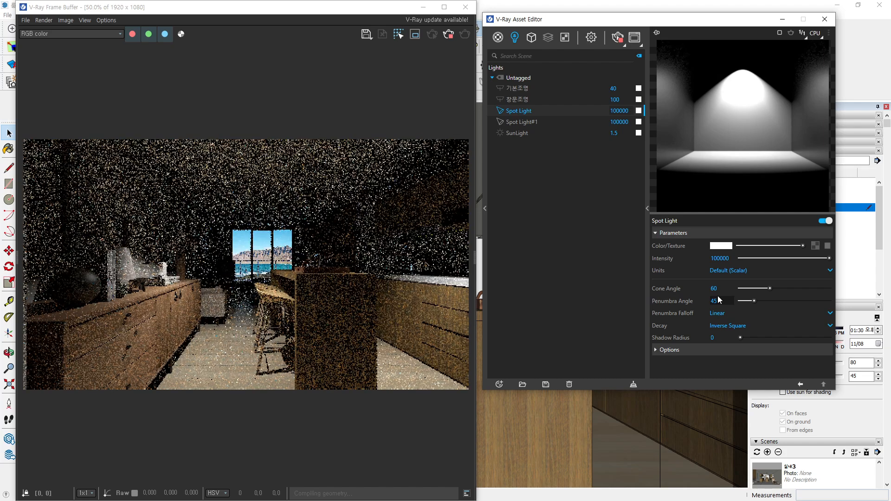
{"action": "type", "text": "45"}
{"action": "key", "text": "Return"}
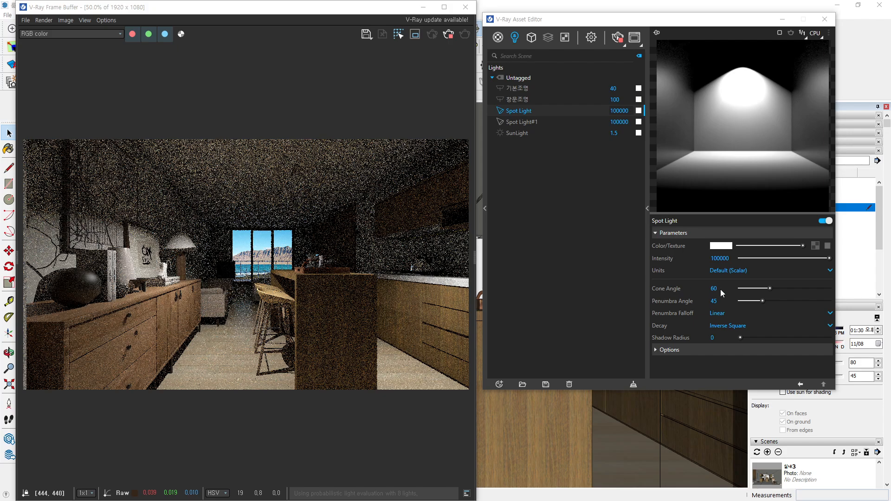
- Set Spot Light's cone angle to 45 and its penumbra angle to 28
{"action": "left_click", "coordinate": [713, 289]}
{"action": "type", "text": "45"}
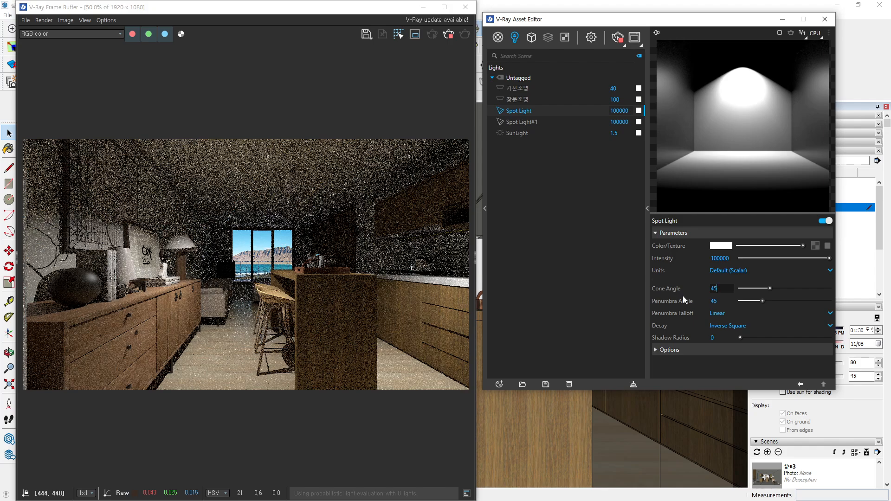
{"action": "key", "text": "Tab"}
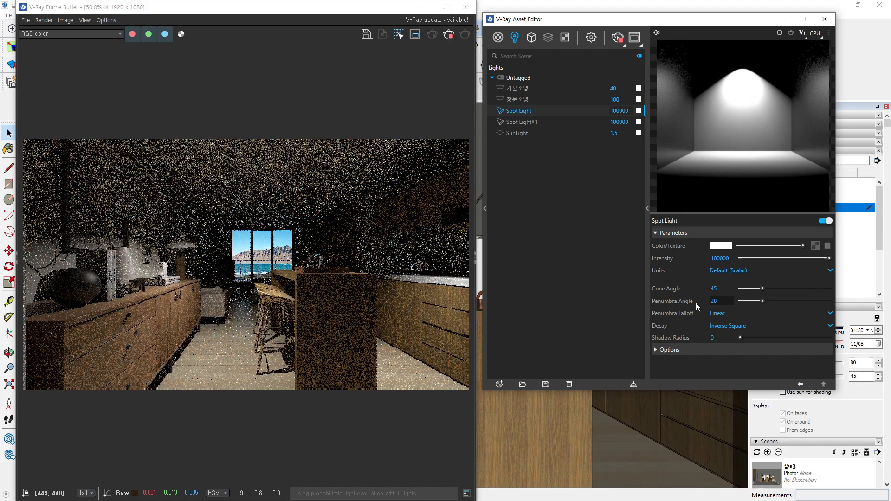
{"action": "type", "text": "28"}
{"action": "key", "text": "Return"}
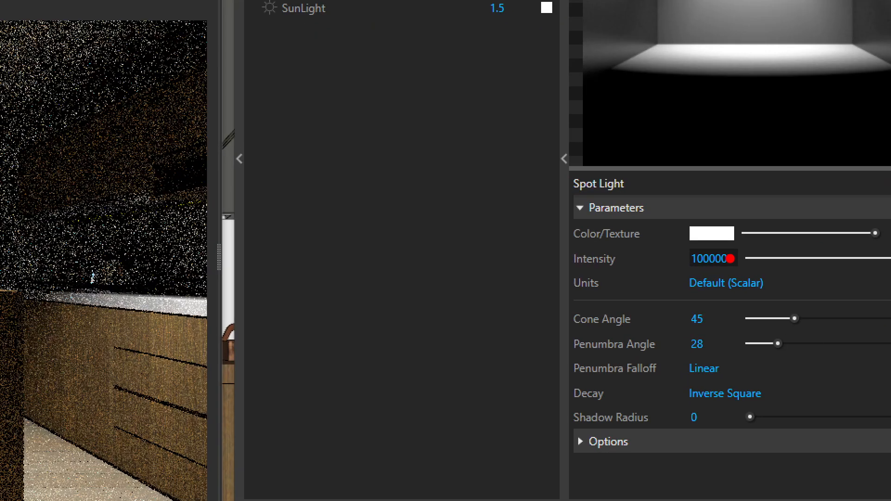
{"action": "mouse_move", "coordinate": [738, 263]}
{"action": "left_mouse_down"}
{"action": "mouse_move", "coordinate": [700, 268]}
{"action": "mouse_move", "coordinate": [692, 238]}
{"action": "mouse_move", "coordinate": [750, 275]}
{"action": "left_mouse_up"}
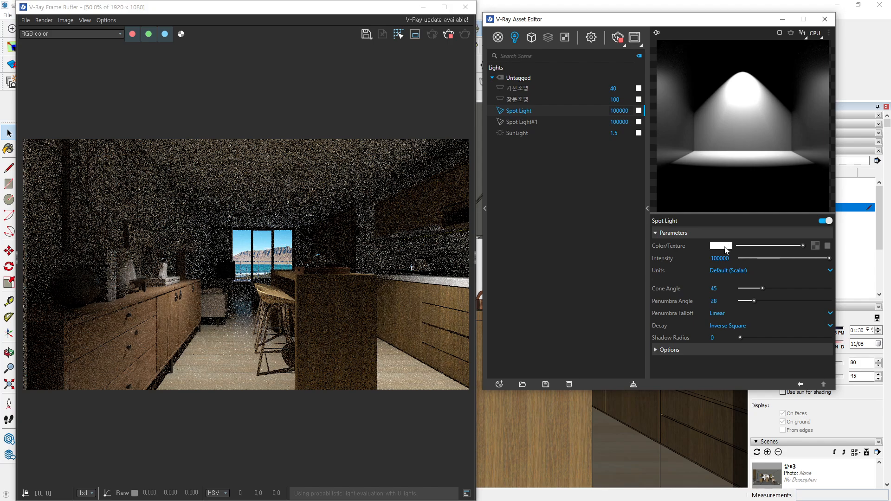
- Change Spot Light's colour to pure red, keeping the colour picker clear of the room in the render
{"action": "left_click", "coordinate": [725, 247]}
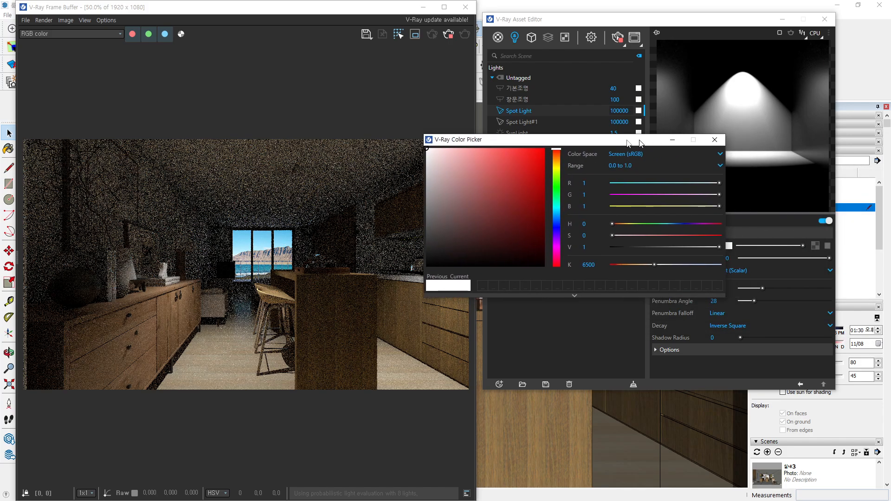
{"action": "left_click_drag", "start_coordinate": [643, 145], "coordinate": [424, 155]}
{"action": "left_click_drag", "start_coordinate": [254, 199], "coordinate": [337, 160]}
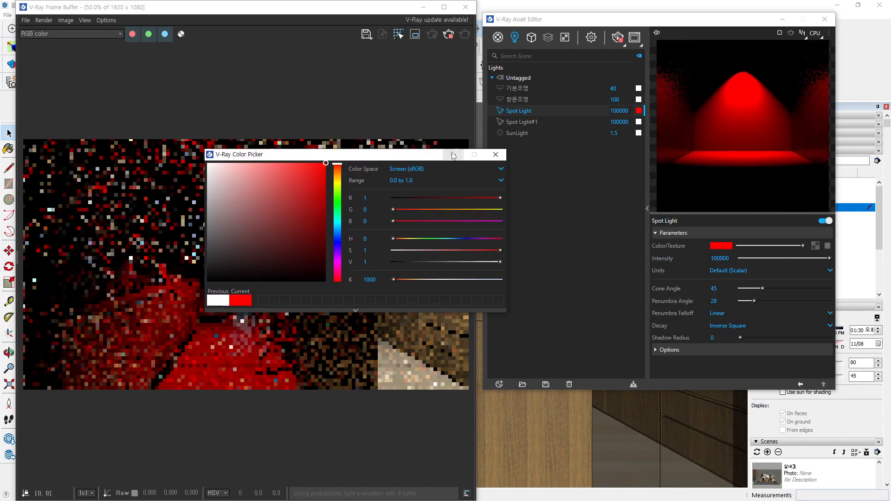
{"action": "left_click_drag", "start_coordinate": [408, 157], "coordinate": [314, 47]}
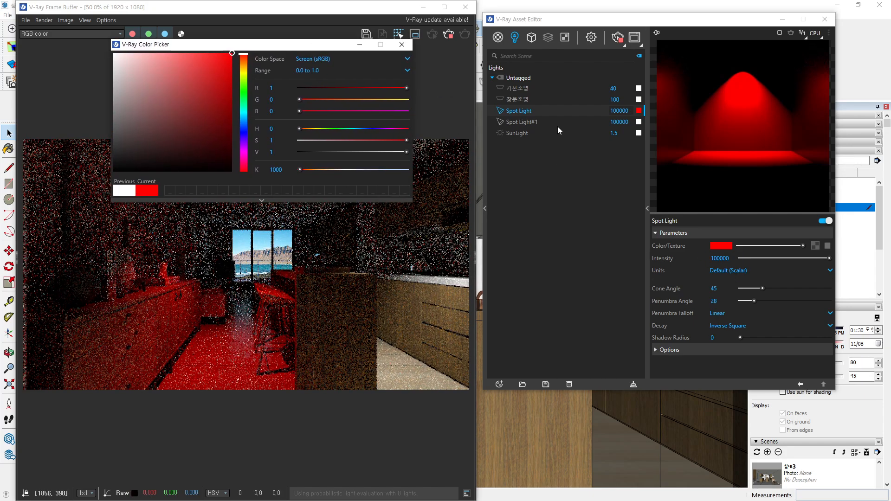
- Change the colour of Spot Light#1 to a bright green of about R 0.353, G 0.878, B 0.119 and close the picker
{"action": "left_click", "coordinate": [524, 123]}
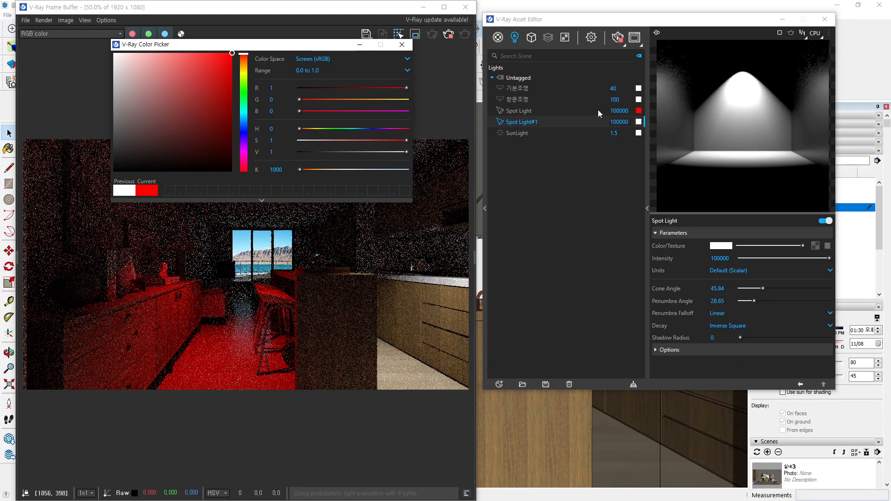
{"action": "left_click", "coordinate": [640, 114]}
{"action": "left_click", "coordinate": [242, 87]}
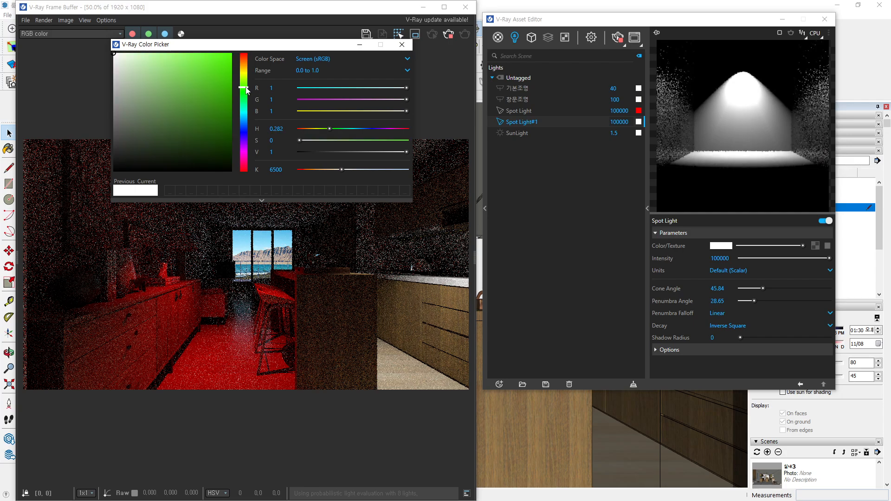
{"action": "left_click", "coordinate": [216, 68]}
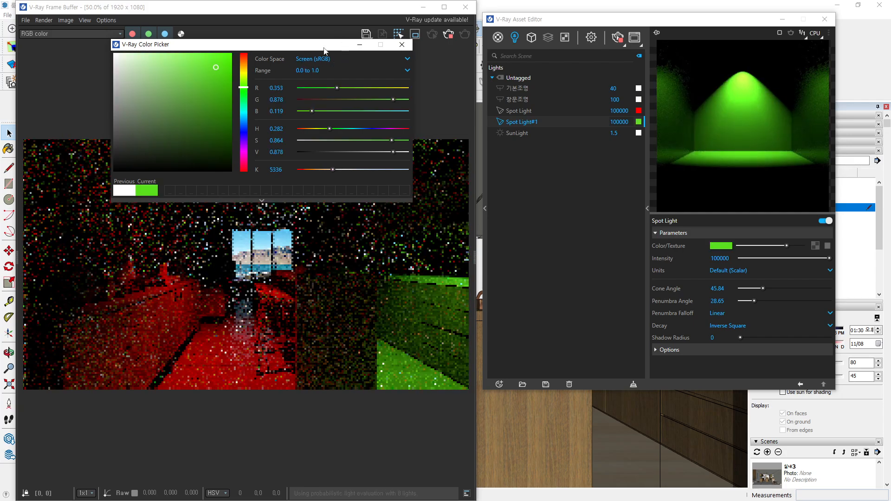
{"action": "left_click_drag", "start_coordinate": [320, 45], "coordinate": [745, 121]}
{"action": "left_click", "coordinate": [827, 120]}
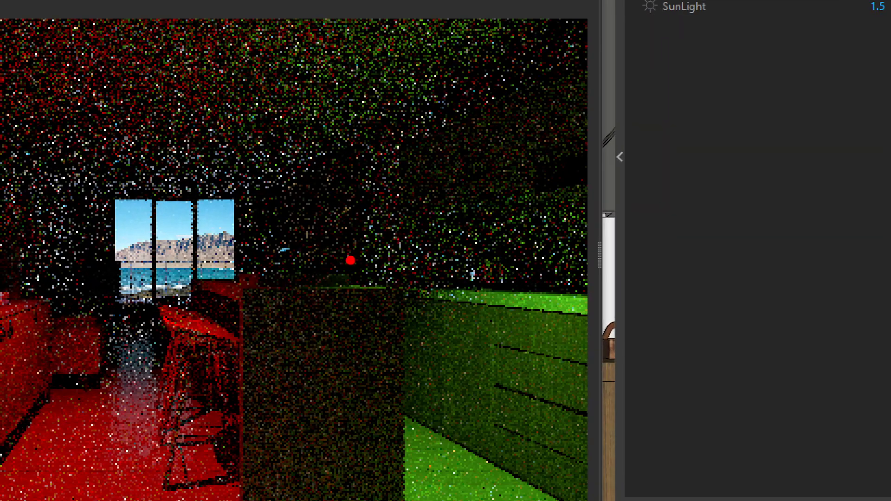
- Examine how the red and green spot lights fall on the floor, island and ceiling in the render
{"action": "left_click_drag", "start_coordinate": [273, 280], "coordinate": [344, 299]}
{"action": "mouse_move", "coordinate": [196, 298]}
{"action": "left_mouse_down"}
{"action": "mouse_move", "coordinate": [394, 344]}
{"action": "mouse_move", "coordinate": [248, 385]}
{"action": "left_mouse_up"}
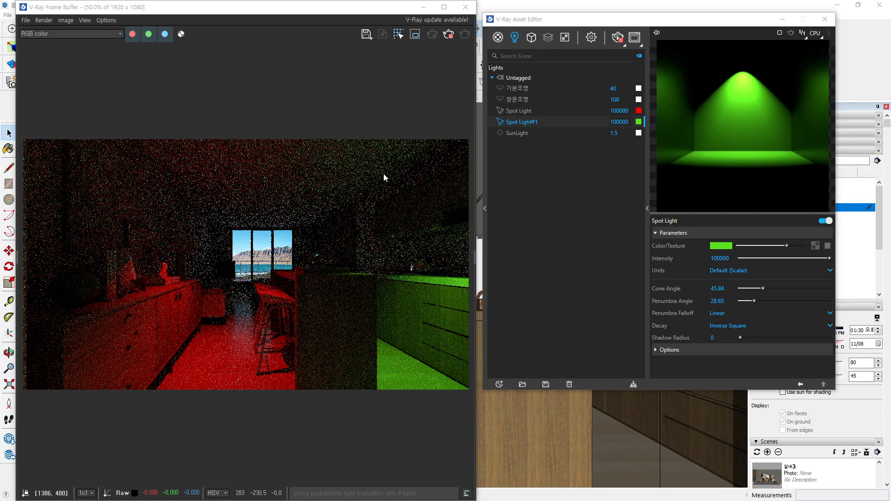
{"action": "key", "text": "ctrl+1"}
{"action": "left_click", "coordinate": [240, 170]}
{"action": "mouse_move", "coordinate": [289, 219]}
{"action": "left_mouse_down", "text": "shift"}
{"action": "mouse_move", "coordinate": [239, 220]}
{"action": "mouse_move", "coordinate": [232, 85]}
{"action": "mouse_move", "coordinate": [647, 133]}
{"action": "mouse_move", "coordinate": [469, 260]}
{"action": "mouse_move", "coordinate": [358, 240]}
{"action": "left_mouse_up", "text": "shift"}
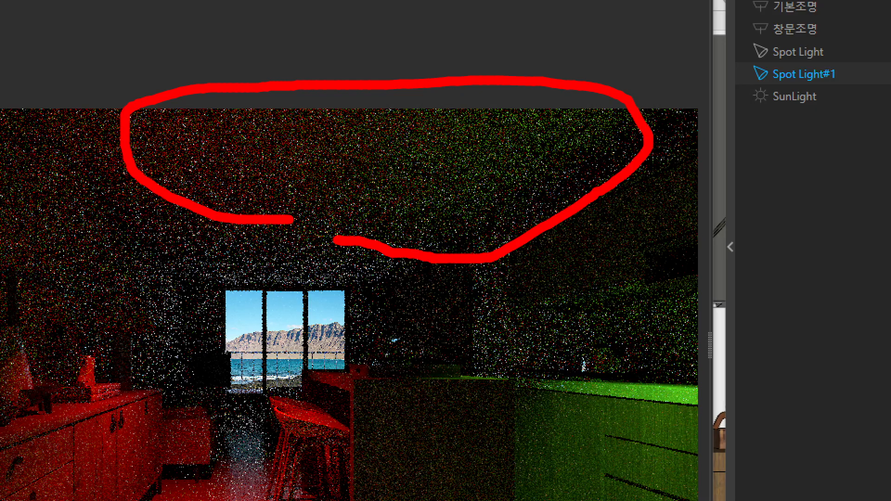
{"action": "key", "text": "Escape"}
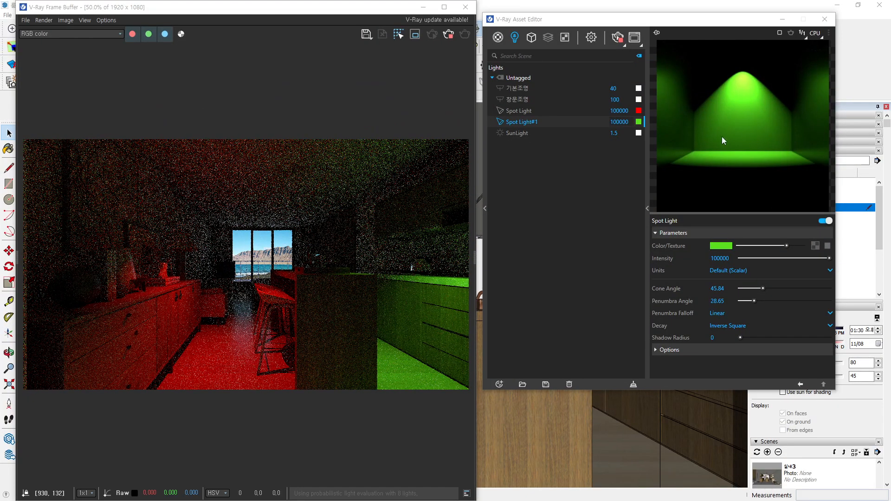
- Switch on the 기본조명 light to compare the coloured floor areas in the render, and switch it off again
{"action": "left_click", "coordinate": [500, 90]}
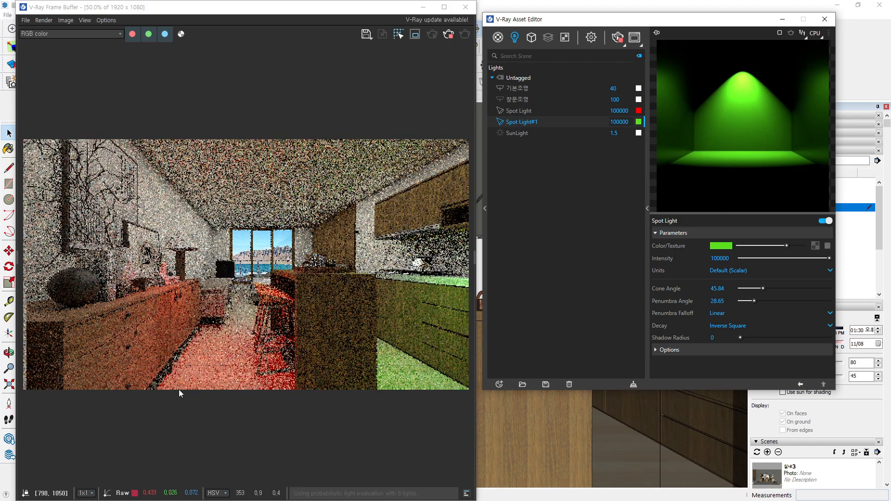
{"action": "key", "text": "ctrl+1"}
{"action": "mouse_move", "coordinate": [184, 340]}
{"action": "left_mouse_down"}
{"action": "mouse_move", "coordinate": [203, 369]}
{"action": "mouse_move", "coordinate": [215, 357]}
{"action": "mouse_move", "coordinate": [305, 353]}
{"action": "left_mouse_up"}
{"action": "left_click_drag", "start_coordinate": [580, 334], "coordinate": [665, 346]}
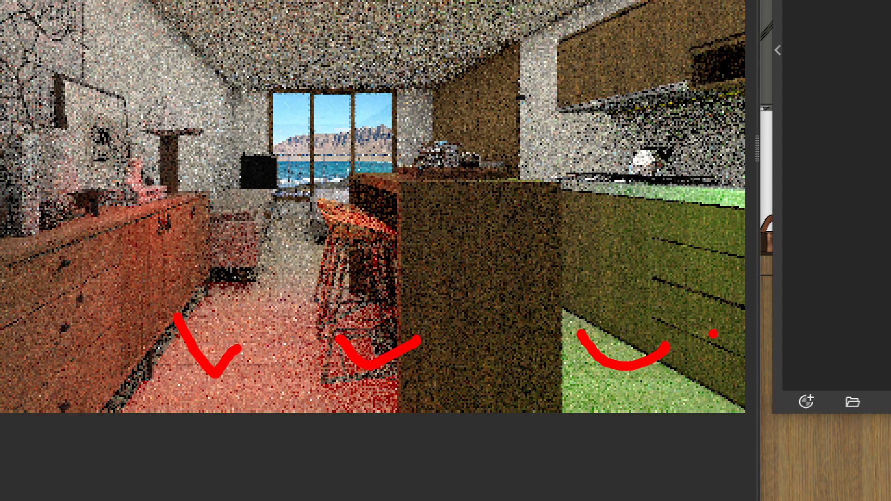
{"action": "key", "text": "Escape"}
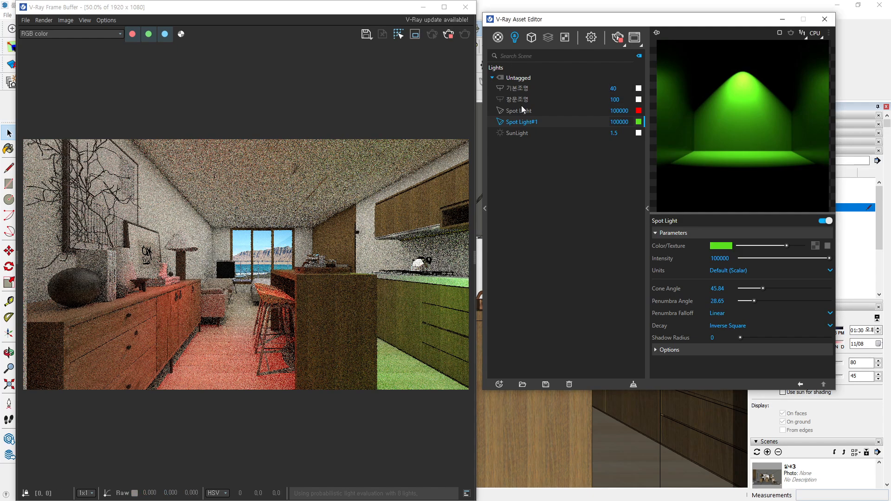
{"action": "left_click", "coordinate": [500, 89]}
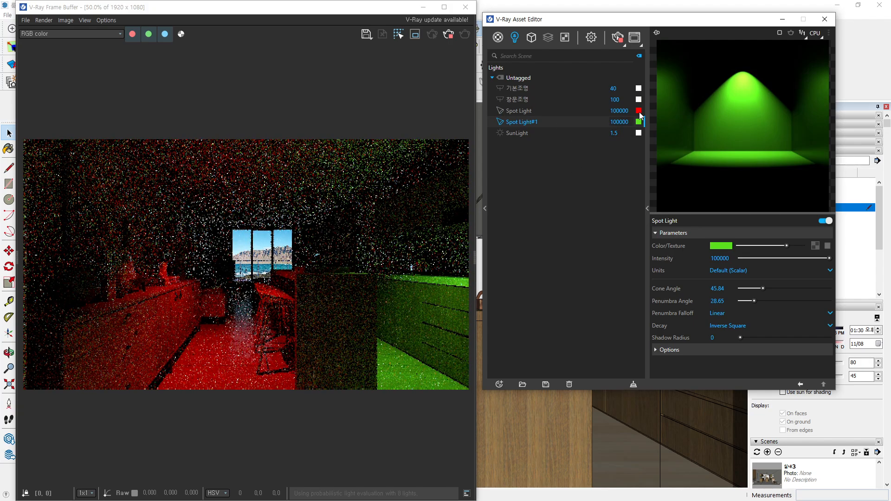
- Check the intensity of both spot lights and the area the green light covers around the island and kitchen cabinets
{"action": "key", "text": "ctrl+1"}
{"action": "left_click", "coordinate": [639, 113]}
{"action": "left_click_drag", "start_coordinate": [573, 121], "coordinate": [621, 119]}
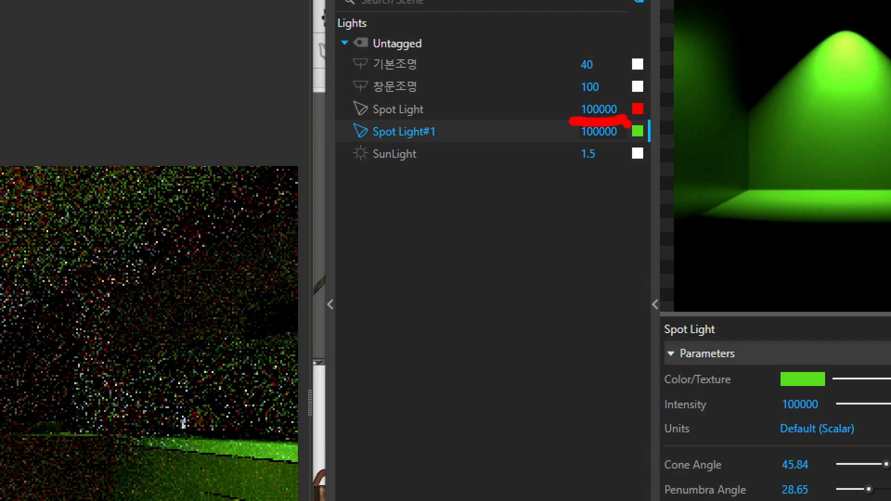
{"action": "key", "text": "Escape"}
{"action": "key", "text": "ctrl+1"}
{"action": "left_click", "coordinate": [388, 195]}
{"action": "left_click_drag", "start_coordinate": [388, 146], "coordinate": [336, 281]}
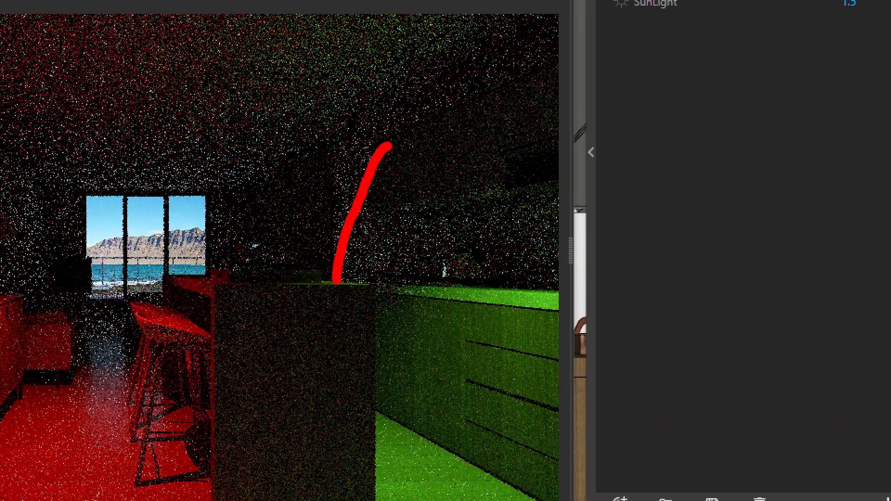
{"action": "mouse_move", "coordinate": [406, 124]}
{"action": "left_mouse_down"}
{"action": "mouse_move", "coordinate": [489, 200]}
{"action": "mouse_move", "coordinate": [547, 321]}
{"action": "left_mouse_up"}
{"action": "key", "text": "Escape"}
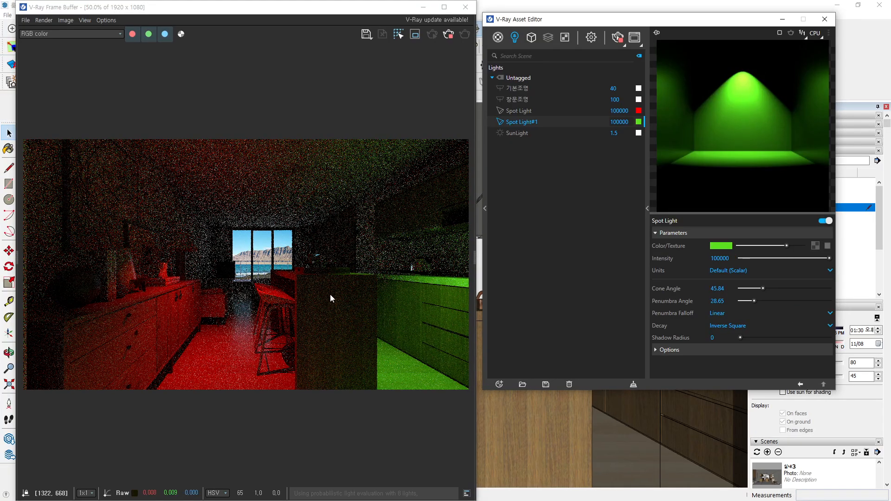
- Set Spot Light's colour back to white, with R, G and B at 1, and shift the colour picker slightly
{"action": "left_click", "coordinate": [639, 112]}
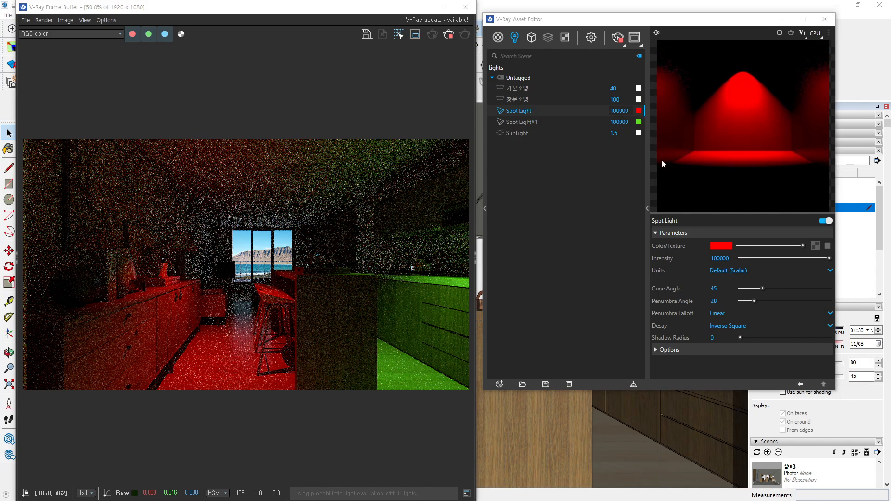
{"action": "left_click", "coordinate": [720, 245]}
{"action": "left_click_drag", "start_coordinate": [808, 145], "coordinate": [454, 117]}
{"action": "left_click_drag", "start_coordinate": [327, 181], "coordinate": [247, 117]}
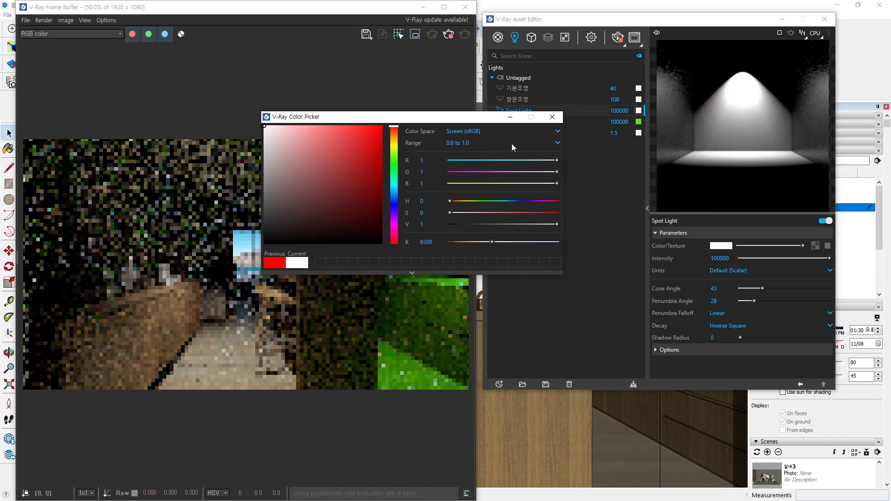
{"action": "left_click_drag", "start_coordinate": [445, 120], "coordinate": [469, 102]}
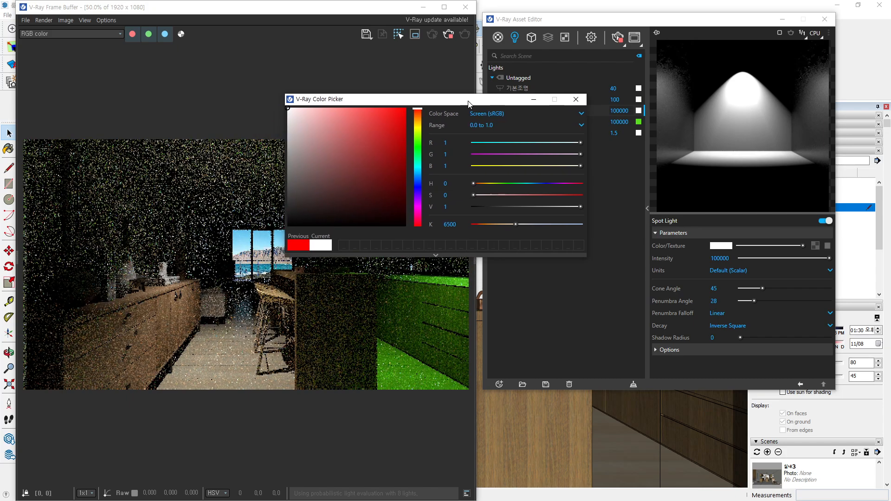
- Set Spot Light's colour temperature to 6200 K
{"action": "left_click_drag", "start_coordinate": [462, 226], "coordinate": [445, 222]}
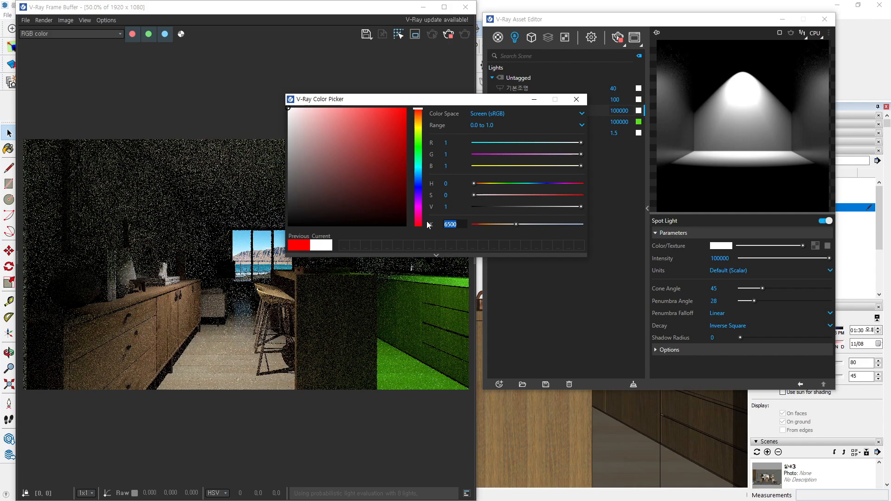
{"action": "type", "text": "62"}
{"action": "key", "text": "Return"}
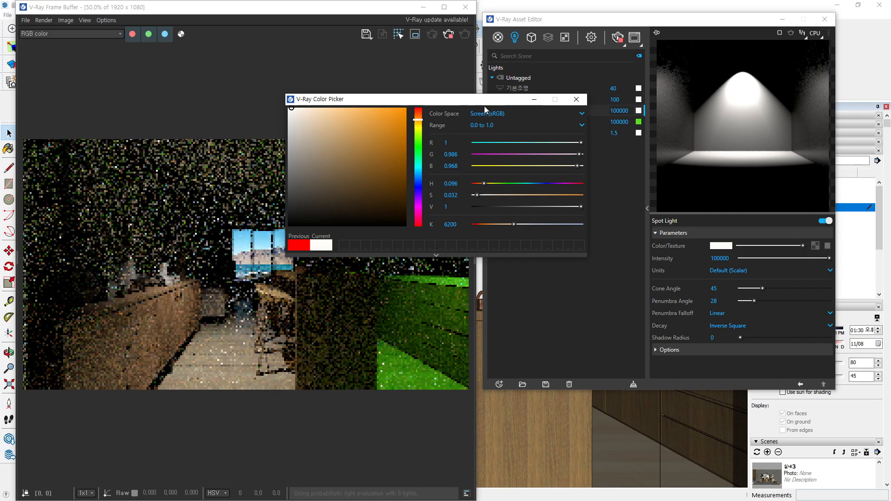
- Change Spot Light#1's colour from green to white and set its colour temperature to 6200 K
{"action": "left_click_drag", "start_coordinate": [484, 106], "coordinate": [369, 113]}
{"action": "left_click", "coordinate": [638, 123]}
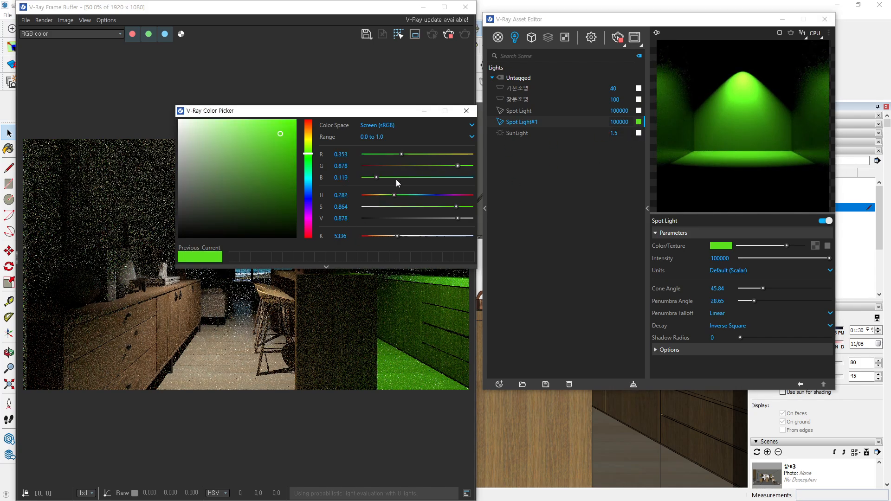
{"action": "left_click_drag", "start_coordinate": [260, 154], "coordinate": [155, 111]}
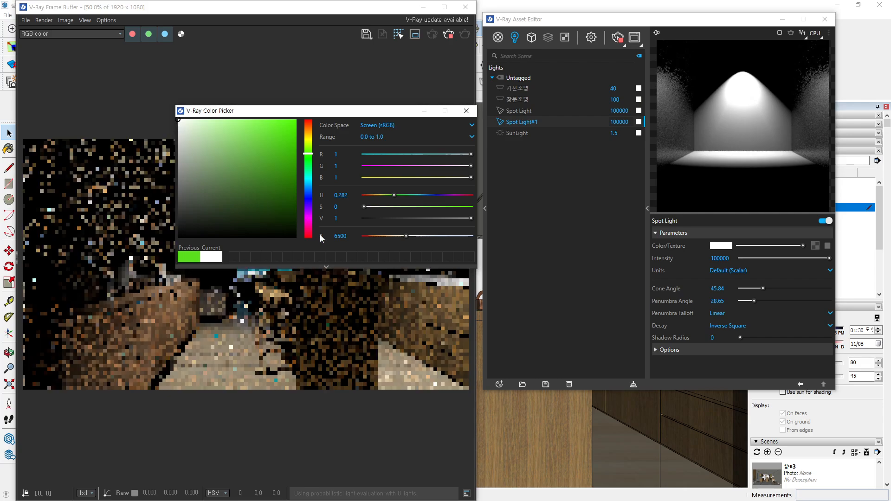
{"action": "double_click", "coordinate": [353, 240]}
{"action": "type", "text": "6"}
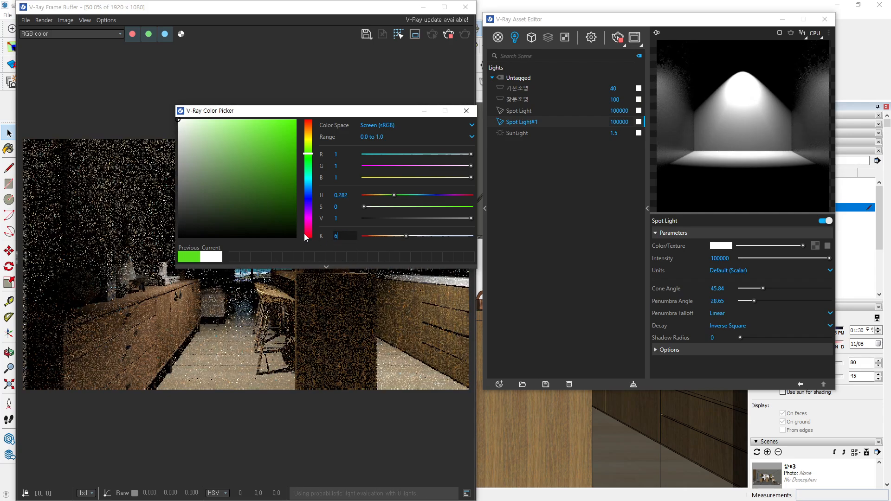
{"action": "type", "text": "200"}
{"action": "key", "text": "Return"}
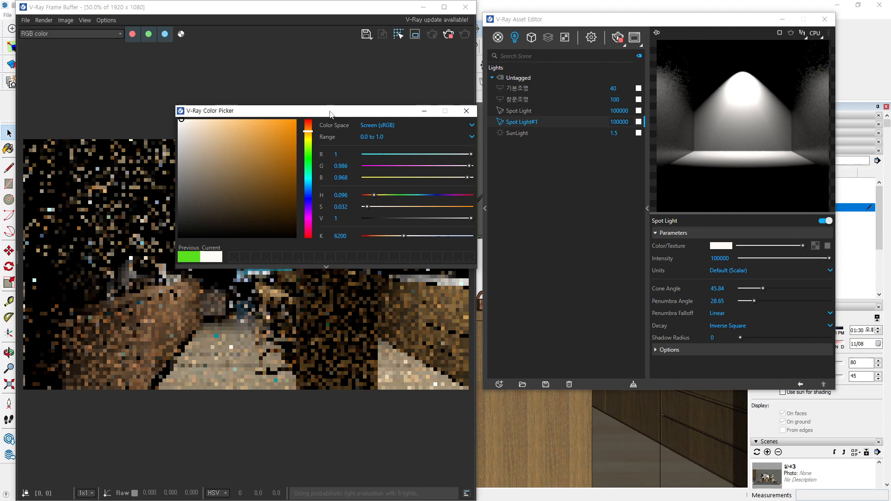
{"action": "left_click_drag", "start_coordinate": [332, 112], "coordinate": [534, 63]}
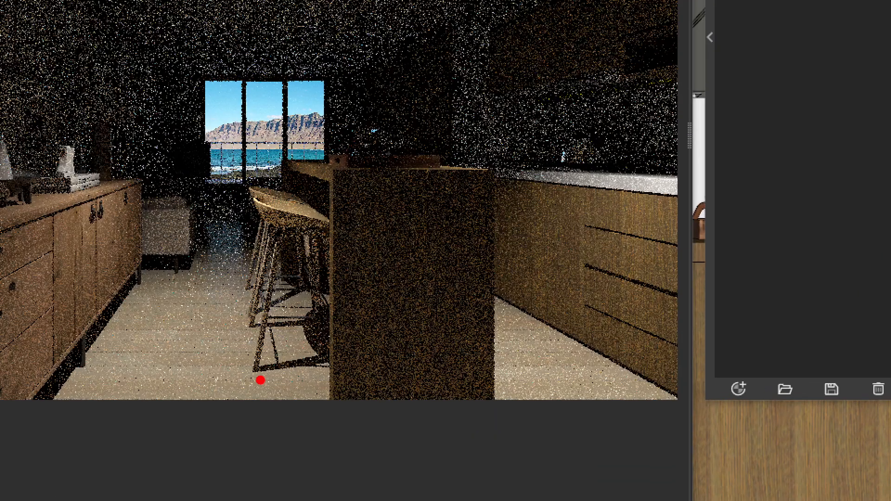
- Examine the shadows cast on the floor by the bar stools and the sideboard in the render
{"action": "mouse_move", "coordinate": [293, 379]}
{"action": "left_mouse_down"}
{"action": "mouse_move", "coordinate": [246, 381]}
{"action": "mouse_move", "coordinate": [204, 302]}
{"action": "mouse_move", "coordinate": [383, 266]}
{"action": "mouse_move", "coordinate": [325, 387]}
{"action": "mouse_move", "coordinate": [312, 394]}
{"action": "left_mouse_up"}
{"action": "mouse_move", "coordinate": [158, 364]}
{"action": "left_mouse_down"}
{"action": "mouse_move", "coordinate": [108, 369]}
{"action": "mouse_move", "coordinate": [130, 297]}
{"action": "mouse_move", "coordinate": [112, 341]}
{"action": "left_mouse_up"}
{"action": "mouse_move", "coordinate": [175, 274]}
{"action": "left_mouse_down"}
{"action": "mouse_move", "coordinate": [149, 232]}
{"action": "mouse_move", "coordinate": [227, 262]}
{"action": "mouse_move", "coordinate": [183, 280]}
{"action": "left_mouse_up"}
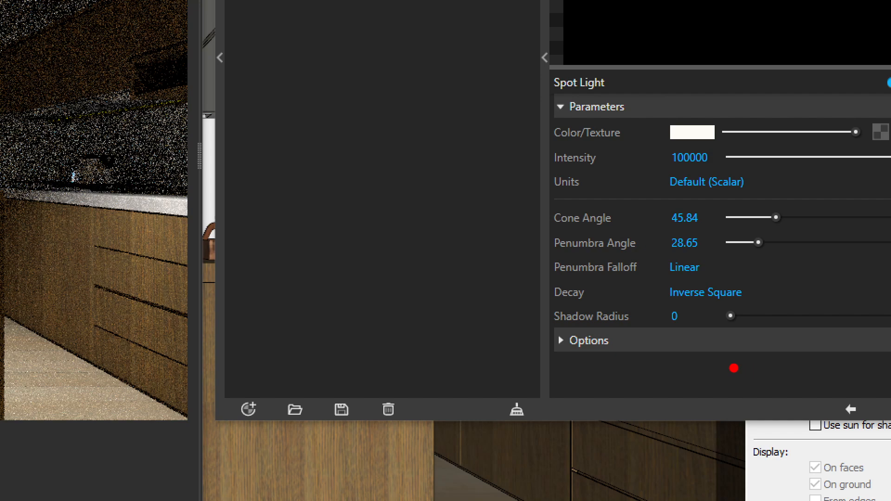
- Set Spot Light#1's Shadow Radius to 10
{"action": "mouse_move", "coordinate": [728, 328]}
{"action": "left_mouse_down"}
{"action": "mouse_move", "coordinate": [645, 325]}
{"action": "mouse_move", "coordinate": [713, 293]}
{"action": "mouse_move", "coordinate": [741, 321]}
{"action": "mouse_move", "coordinate": [735, 344]}
{"action": "left_mouse_up"}
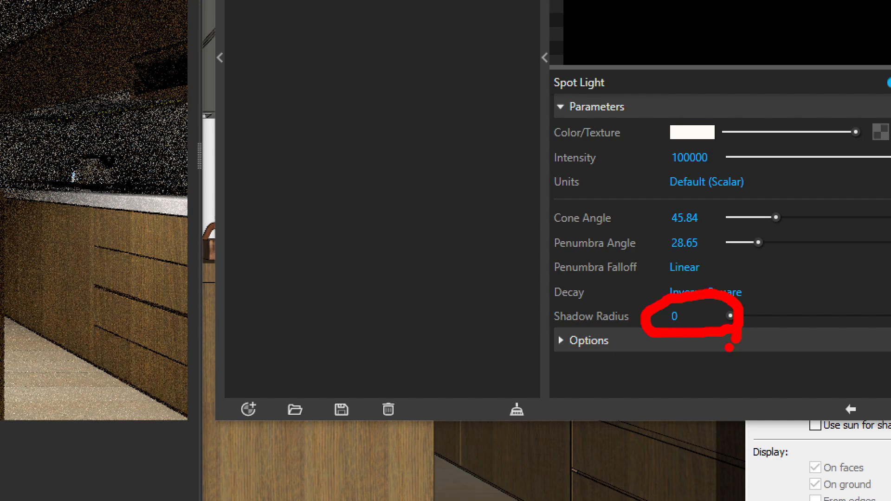
{"action": "key", "text": "Escape"}
{"action": "left_click_drag", "start_coordinate": [708, 318], "coordinate": [620, 321]}
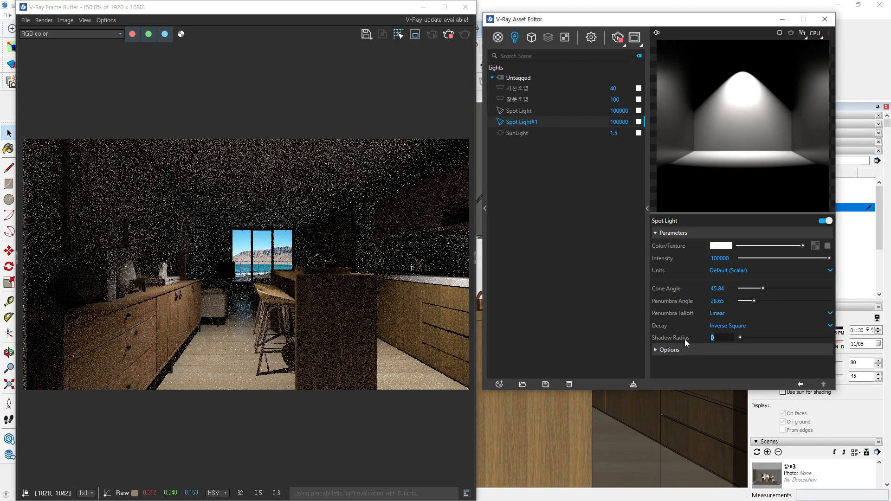
{"action": "type", "text": "10"}
{"action": "key", "text": "Return"}
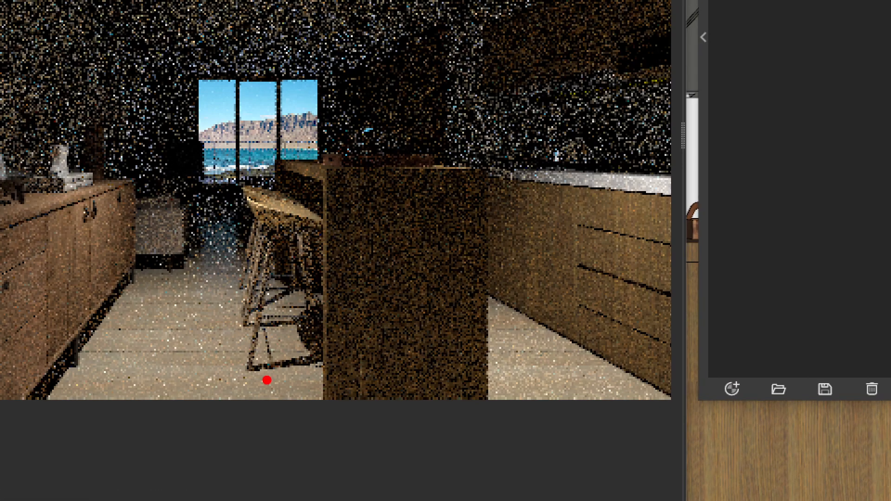
- Check the bar stools' floor shadows in the updated render and stop the interactive rendering
{"action": "left_click_drag", "start_coordinate": [259, 379], "coordinate": [318, 375]}
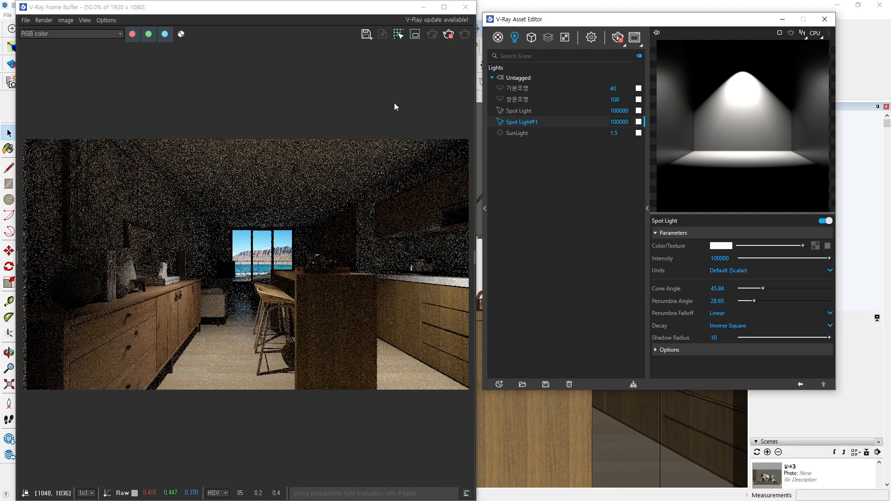
{"action": "left_click", "coordinate": [449, 37]}
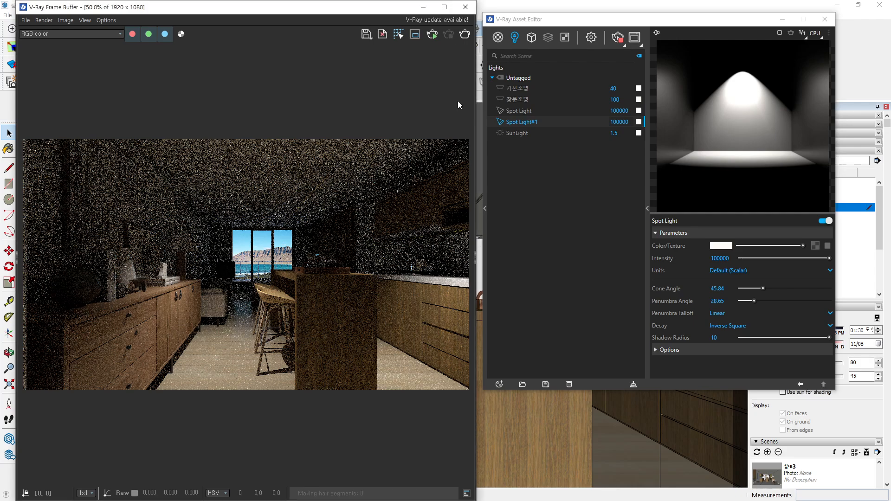
- Examine the stopped render closely around the bar stools, the island top and the objects on the sideboard
{"action": "double_click", "coordinate": [385, 319]}
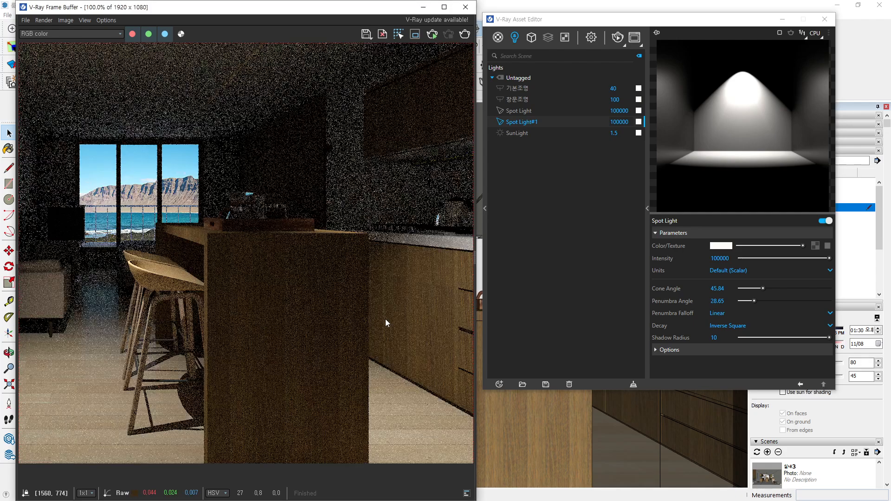
{"action": "scroll", "coordinate": [302, 300], "scroll_direction": "down", "scroll_amount": 1}
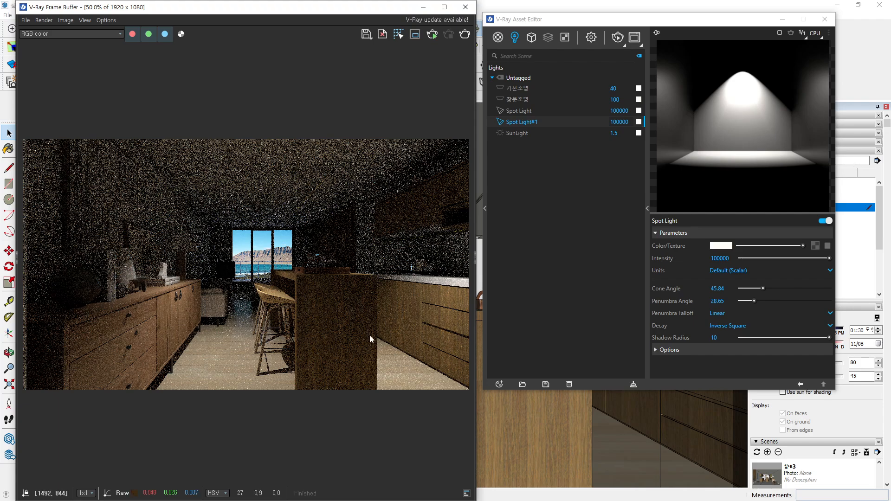
{"action": "scroll", "coordinate": [251, 303], "scroll_direction": "up", "scroll_amount": 1}
{"action": "scroll", "coordinate": [251, 303], "scroll_direction": "down", "scroll_amount": 1}
{"action": "scroll", "coordinate": [112, 259], "scroll_direction": "up", "scroll_amount": 1}
{"action": "scroll", "coordinate": [132, 139], "scroll_direction": "down", "scroll_amount": 1}
{"action": "mouse_move", "coordinate": [108, 141]}
{"action": "left_mouse_down"}
{"action": "mouse_move", "coordinate": [93, 242]}
{"action": "mouse_move", "coordinate": [186, 228]}
{"action": "mouse_move", "coordinate": [78, 289]}
{"action": "mouse_move", "coordinate": [116, 236]}
{"action": "left_mouse_up"}
{"action": "mouse_move", "coordinate": [341, 276]}
{"action": "left_mouse_down"}
{"action": "mouse_move", "coordinate": [314, 279]}
{"action": "mouse_move", "coordinate": [355, 258]}
{"action": "mouse_move", "coordinate": [338, 296]}
{"action": "left_mouse_up"}
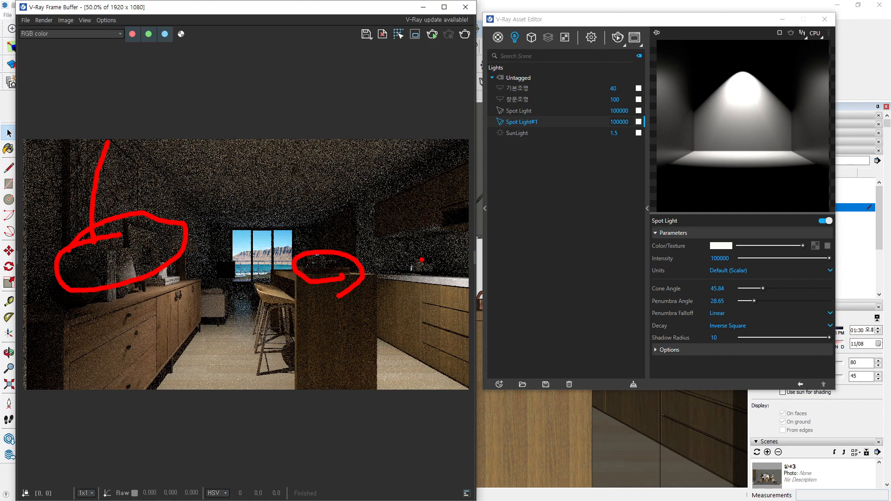
{"action": "key", "text": "Escape"}
{"action": "scroll", "coordinate": [125, 269], "scroll_direction": "up", "scroll_amount": 1}
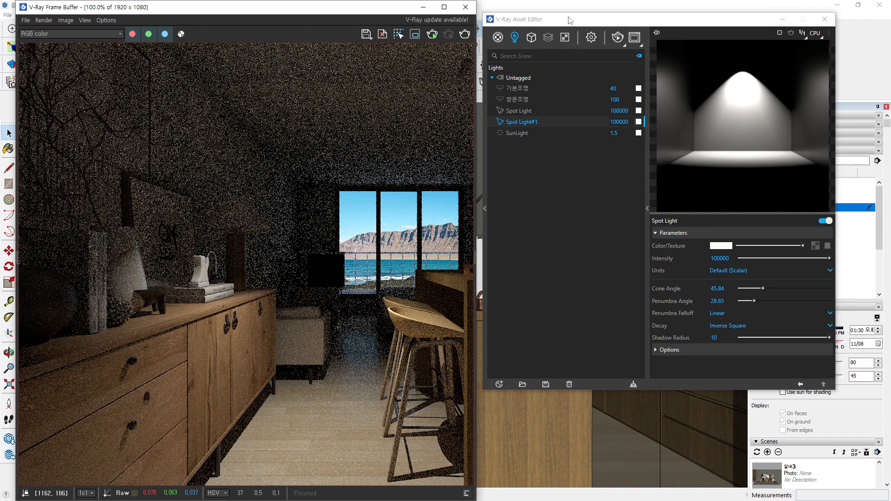
- Minimise the V-Ray Frame Buffer and Asset Editor, and select the vertical guide line above the sideboard in the model
{"action": "left_click", "coordinate": [423, 7]}
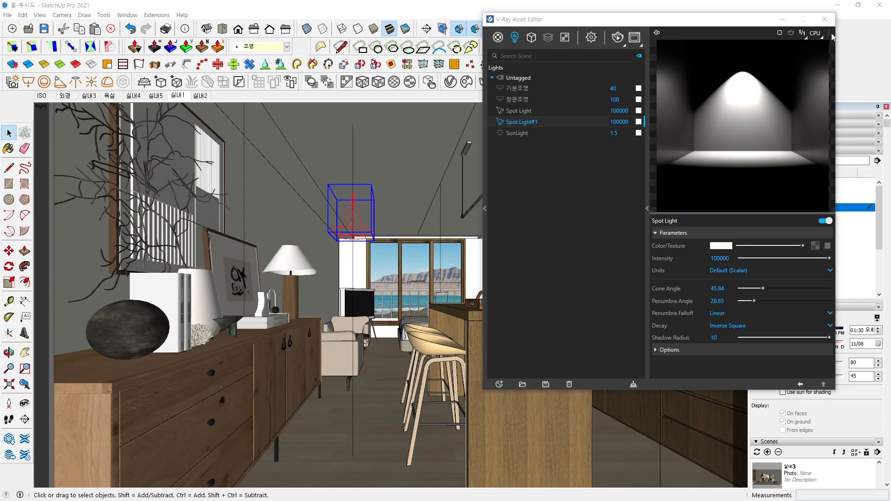
{"action": "left_click", "coordinate": [783, 19]}
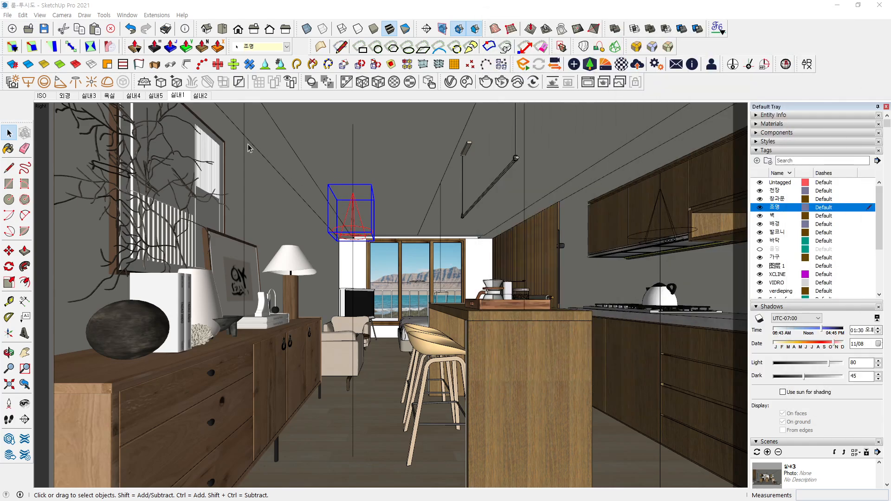
{"action": "left_click", "coordinate": [244, 122]}
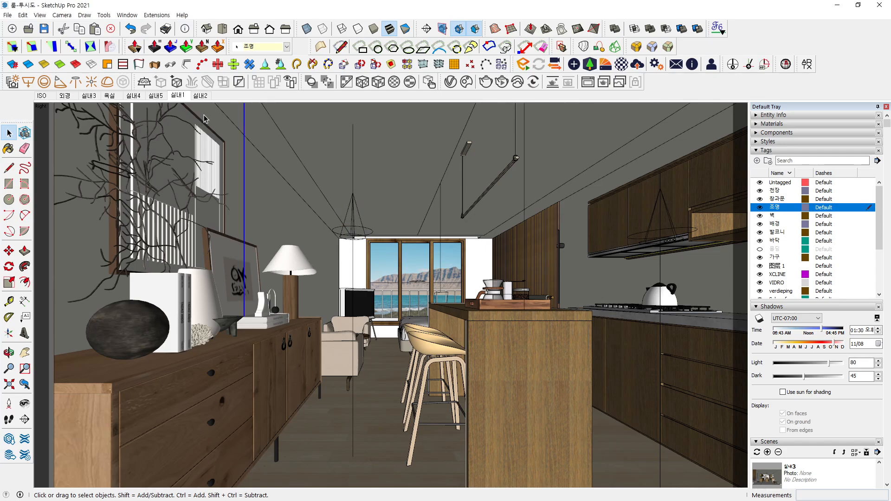
- Start a V-Ray IES light and load the 1.IES file from the IES folder in ★종합 실습_욕실
{"action": "left_click", "coordinate": [75, 82]}
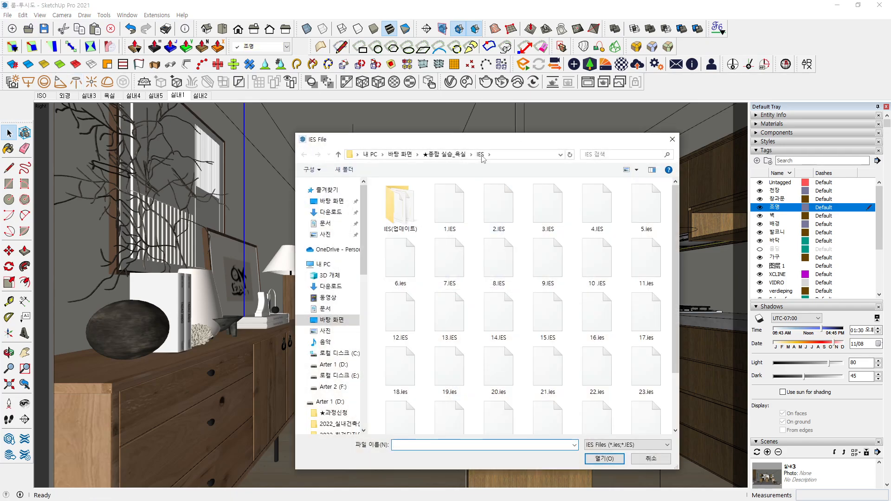
{"action": "left_click_drag", "start_coordinate": [482, 145], "coordinate": [444, 48]}
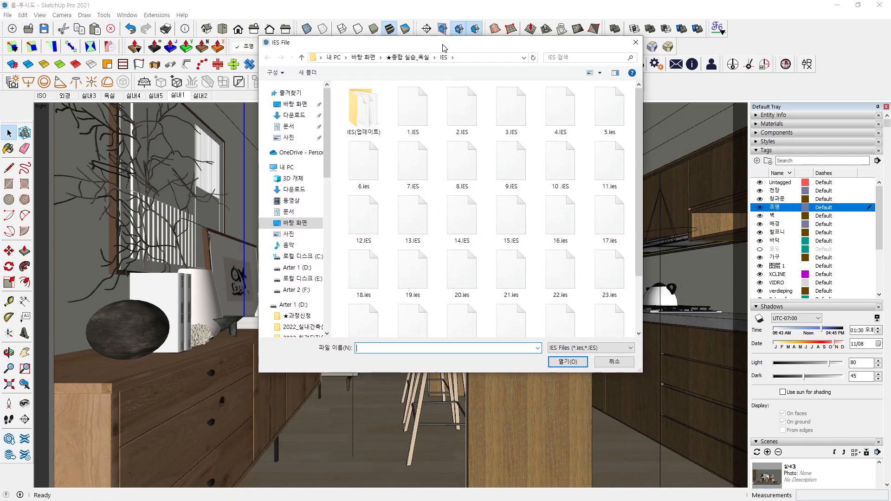
{"action": "left_click", "coordinate": [364, 57]}
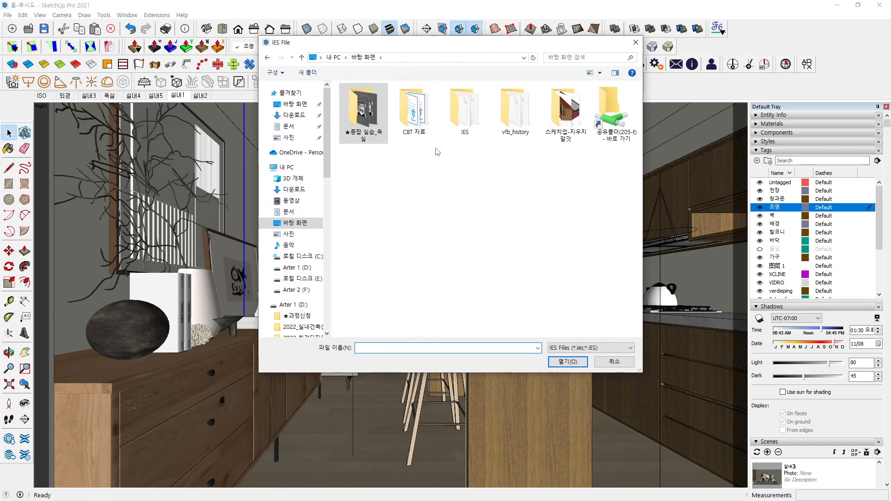
{"action": "double_click", "coordinate": [363, 115]}
{"action": "double_click", "coordinate": [355, 110]}
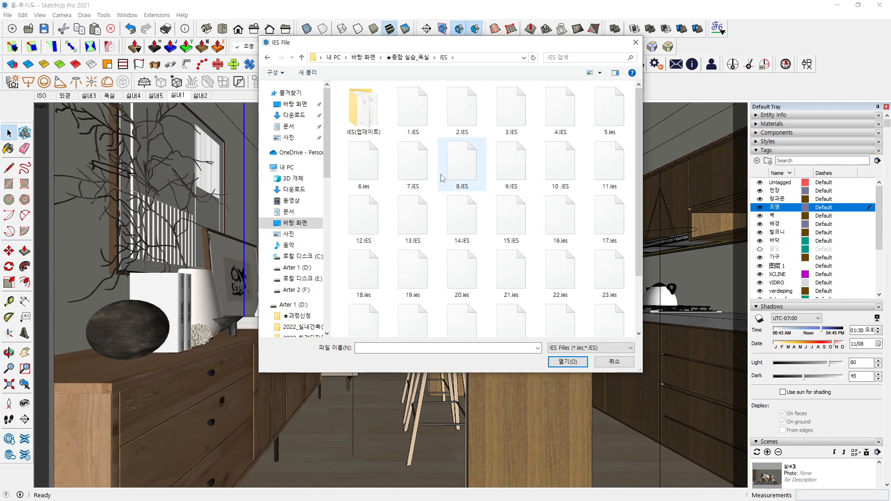
{"action": "double_click", "coordinate": [423, 126]}
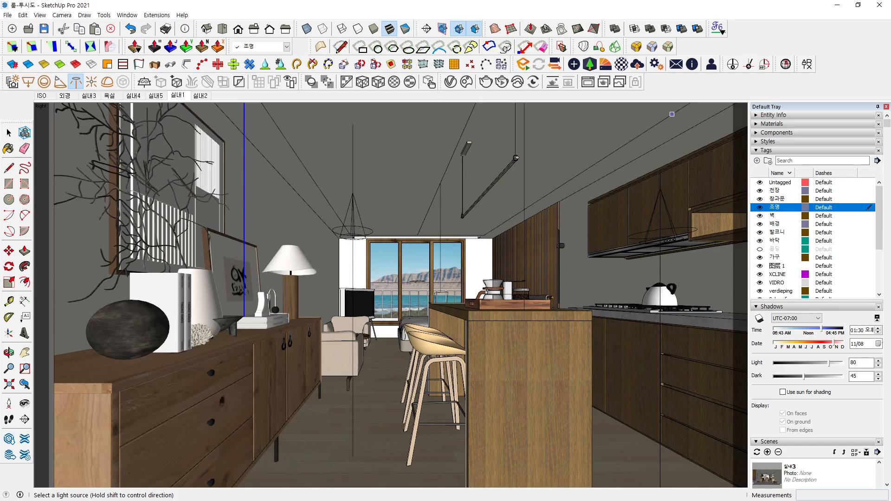
- Place the IES light near the ceiling on the vertical guide line above the sideboard, and move the Asset Editor out of the way
{"action": "left_click_drag", "start_coordinate": [688, 96], "coordinate": [652, 35]}
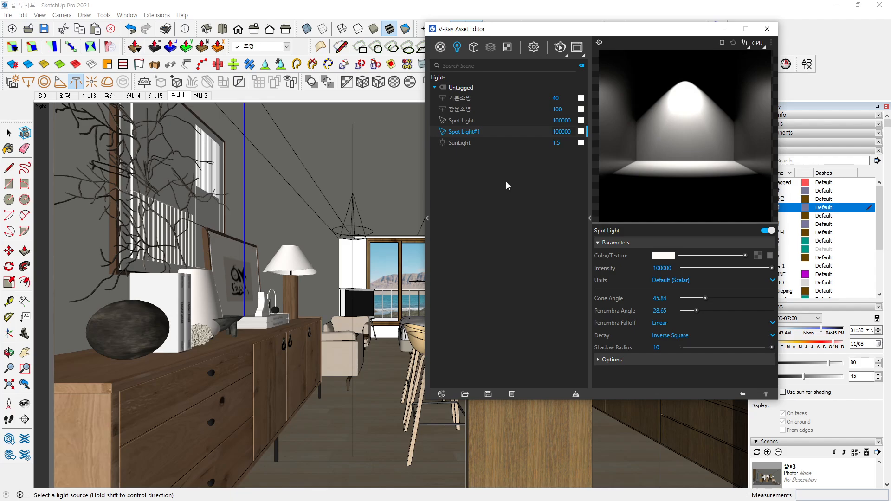
{"action": "left_click", "coordinate": [245, 109]}
{"action": "left_click_drag", "start_coordinate": [586, 33], "coordinate": [689, 47]}
{"action": "key", "text": "space"}
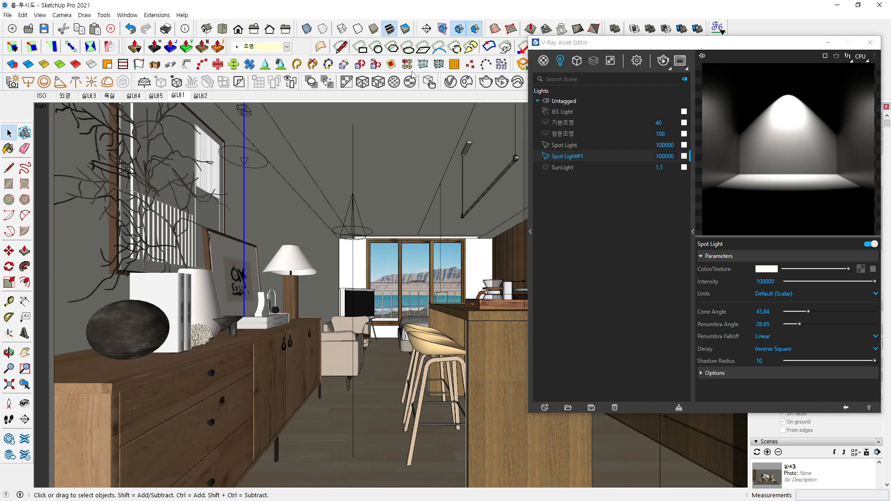
{"action": "left_click_drag", "start_coordinate": [620, 46], "coordinate": [890, 70]}
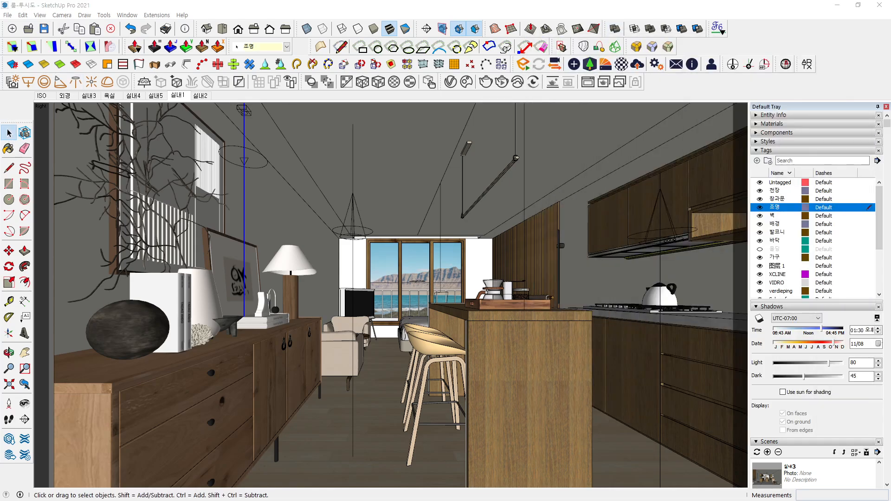
- Select the new IES light and check the wall area around the sideboard and the area above the island
{"action": "left_click", "coordinate": [251, 154]}
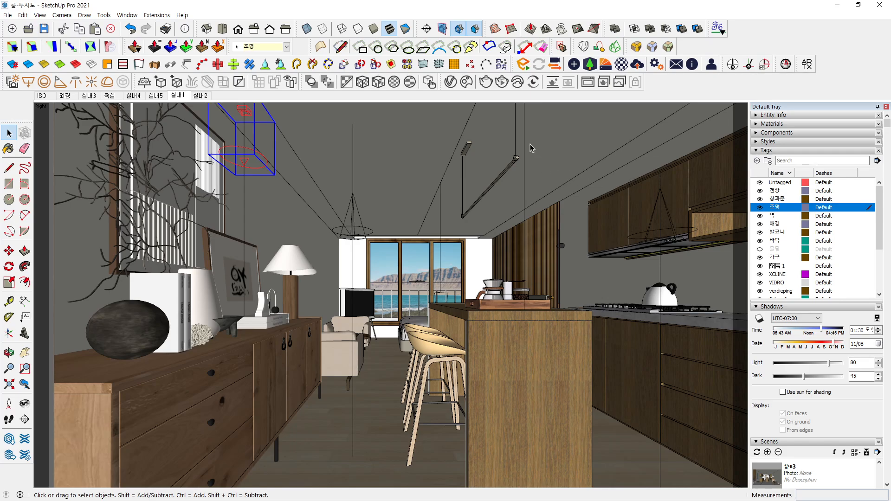
{"action": "mouse_move", "coordinate": [250, 267]}
{"action": "left_mouse_down"}
{"action": "mouse_move", "coordinate": [197, 273]}
{"action": "mouse_move", "coordinate": [306, 243]}
{"action": "left_mouse_up"}
{"action": "mouse_move", "coordinate": [538, 221]}
{"action": "left_mouse_down"}
{"action": "mouse_move", "coordinate": [592, 224]}
{"action": "mouse_move", "coordinate": [507, 289]}
{"action": "left_mouse_up"}
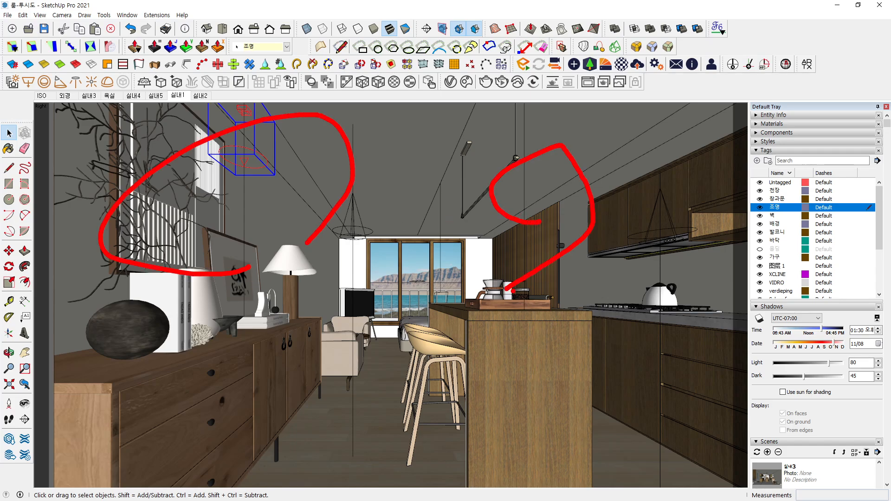
{"action": "key", "text": "Escape"}
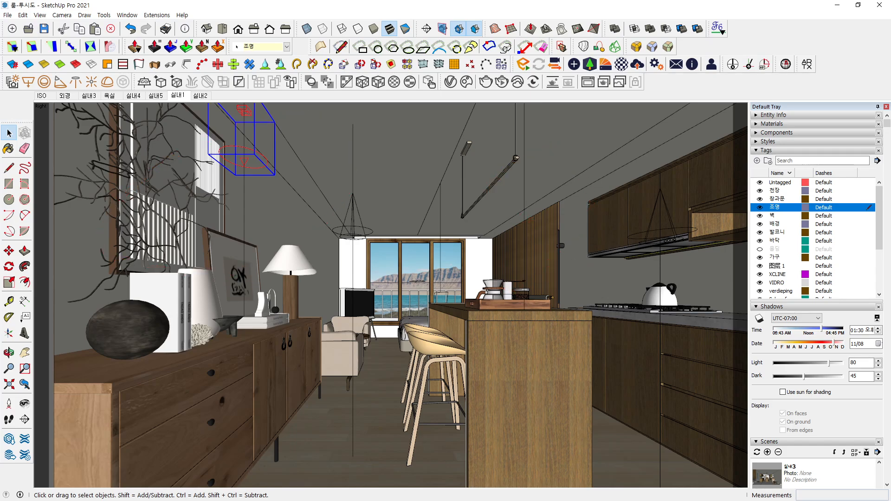
- Rename the IES light in the V-Ray Asset Editor as IES Light (테이블)
{"action": "mouse_move", "coordinate": [890, 69]}
{"action": "left_mouse_down"}
{"action": "mouse_move", "coordinate": [674, 15]}
{"action": "mouse_move", "coordinate": [607, 17]}
{"action": "left_mouse_up"}
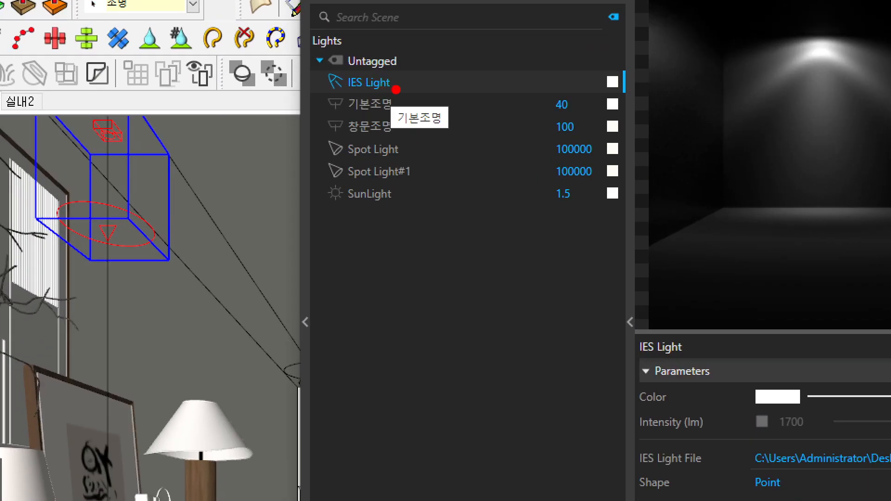
{"action": "mouse_move", "coordinate": [389, 89]}
{"action": "left_mouse_down"}
{"action": "mouse_move", "coordinate": [357, 94]}
{"action": "mouse_move", "coordinate": [396, 89]}
{"action": "left_mouse_up"}
{"action": "key", "text": "Escape"}
{"action": "double_click", "coordinate": [389, 84]}
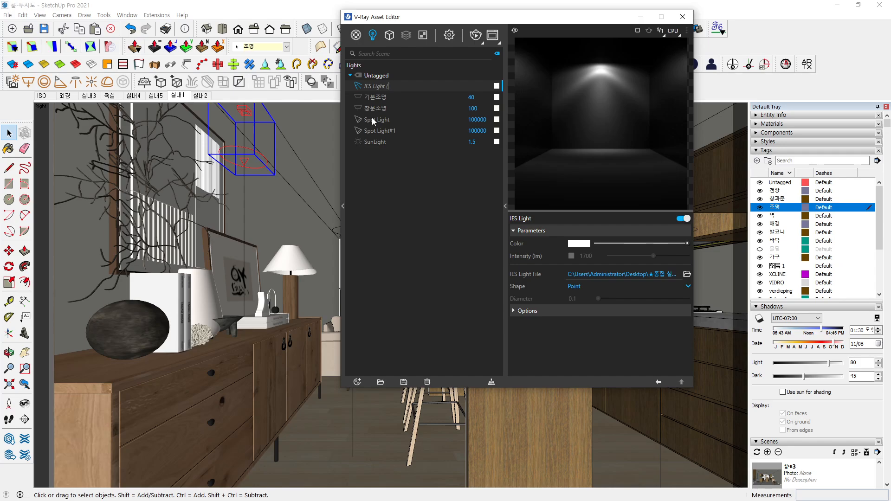
{"action": "type", "text": "테이블)"}
{"action": "key", "text": "Return"}
- Enable the intensity override of IES Light (테이블) and set it to 170000 lm
{"action": "left_click", "coordinate": [572, 257]}
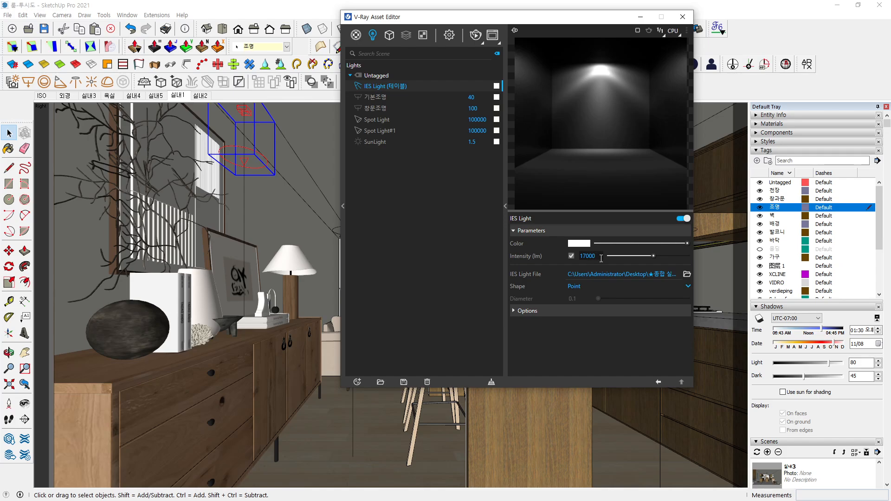
{"action": "type", "text": "0"}
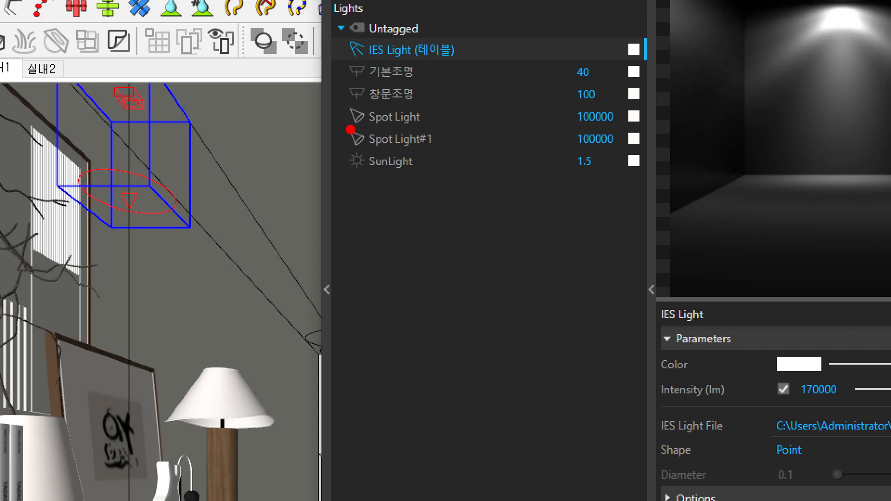
- Render the scene with the 170000 lm IES light, arranging the frame buffer beside the Asset Editor to examine the sideboard lighting
{"action": "left_click_drag", "start_coordinate": [351, 130], "coordinate": [464, 129]}
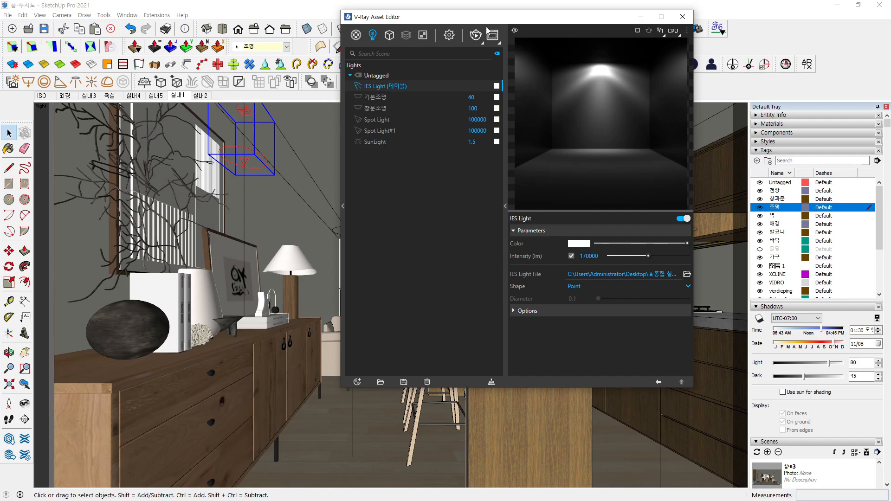
{"action": "left_click_drag", "start_coordinate": [498, 20], "coordinate": [676, 76]}
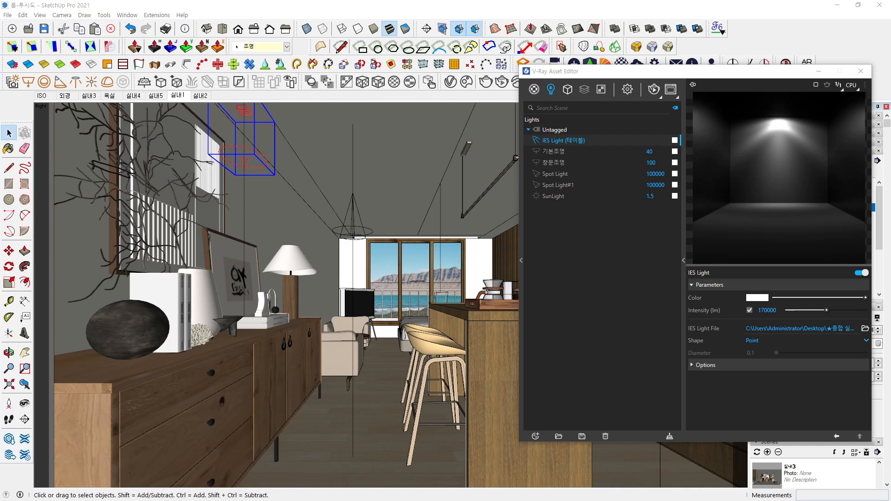
{"action": "left_click_drag", "start_coordinate": [370, 61], "coordinate": [262, 16]}
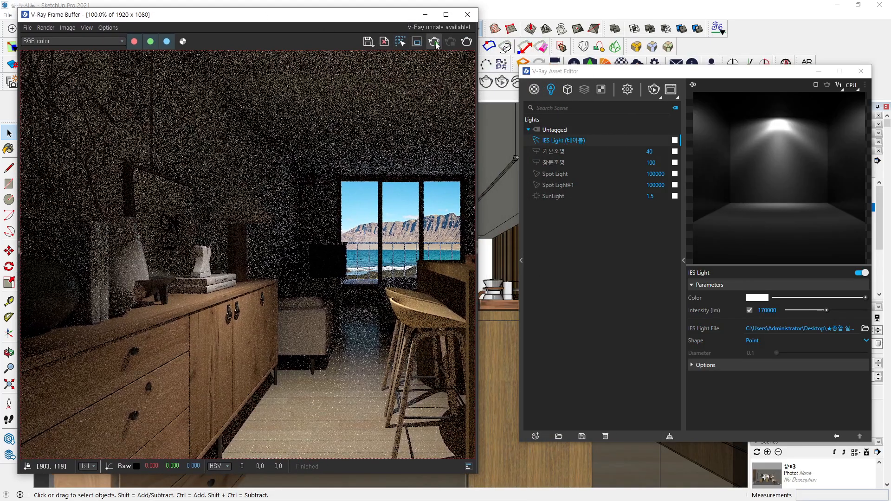
{"action": "left_click", "coordinate": [438, 43]}
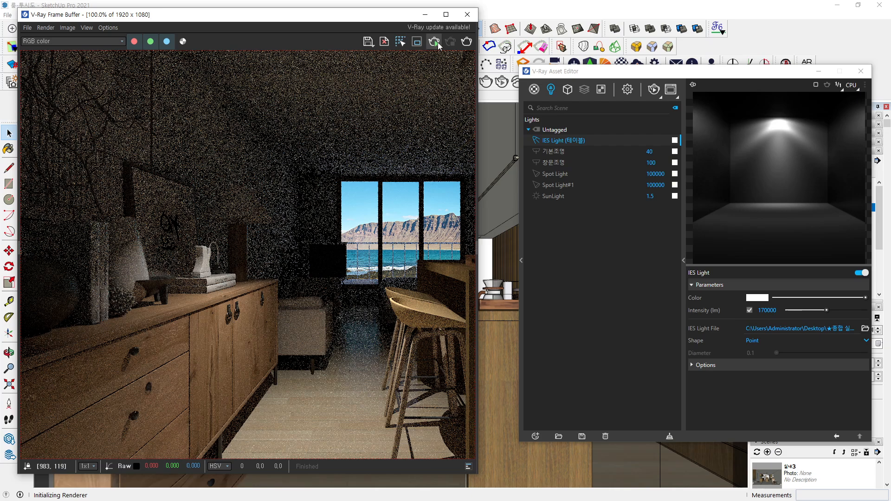
{"action": "left_click_drag", "start_coordinate": [355, 9], "coordinate": [355, 1]}
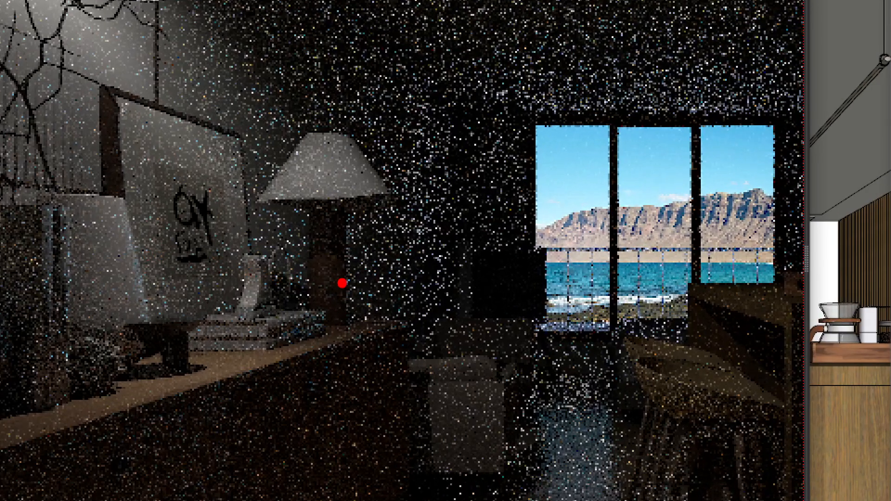
{"action": "mouse_move", "coordinate": [342, 283]}
{"action": "left_mouse_down"}
{"action": "mouse_move", "coordinate": [2, 333]}
{"action": "mouse_move", "coordinate": [395, 116]}
{"action": "mouse_move", "coordinate": [372, 316]}
{"action": "mouse_move", "coordinate": [359, 320]}
{"action": "left_mouse_up"}
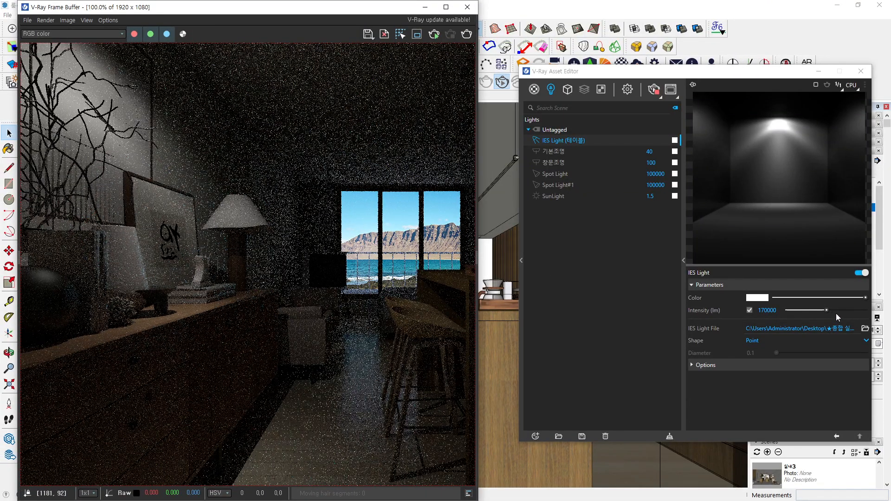
- Switch IES Light (테이블) to the file 10 .IES and render again to examine the light on the sideboard
{"action": "left_click", "coordinate": [866, 329]}
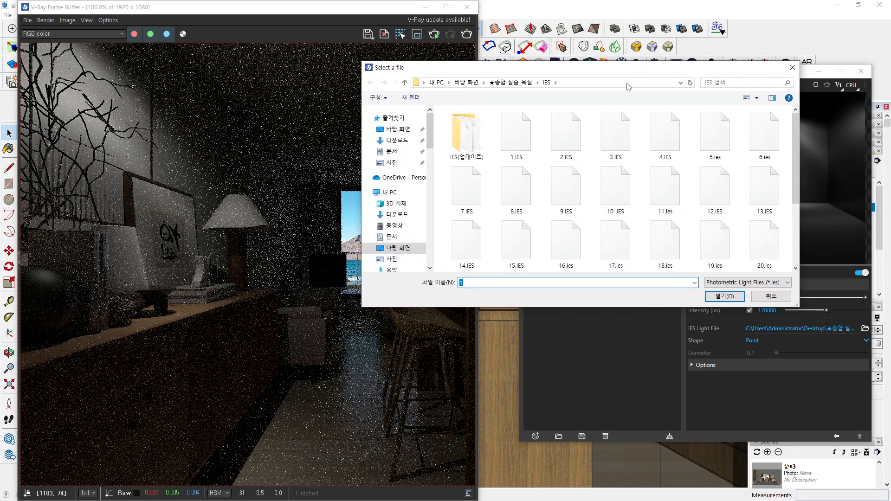
{"action": "double_click", "coordinate": [613, 184]}
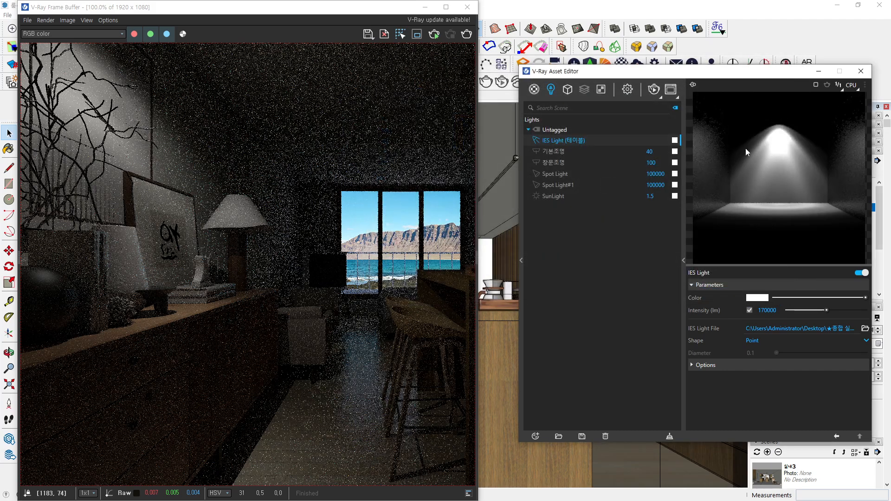
{"action": "left_click", "coordinate": [435, 36]}
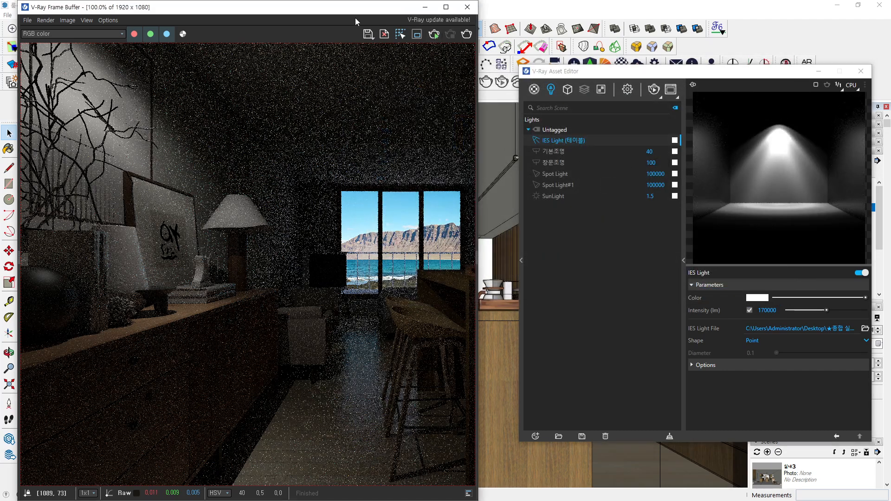
{"action": "left_click_drag", "start_coordinate": [358, 8], "coordinate": [387, 8]}
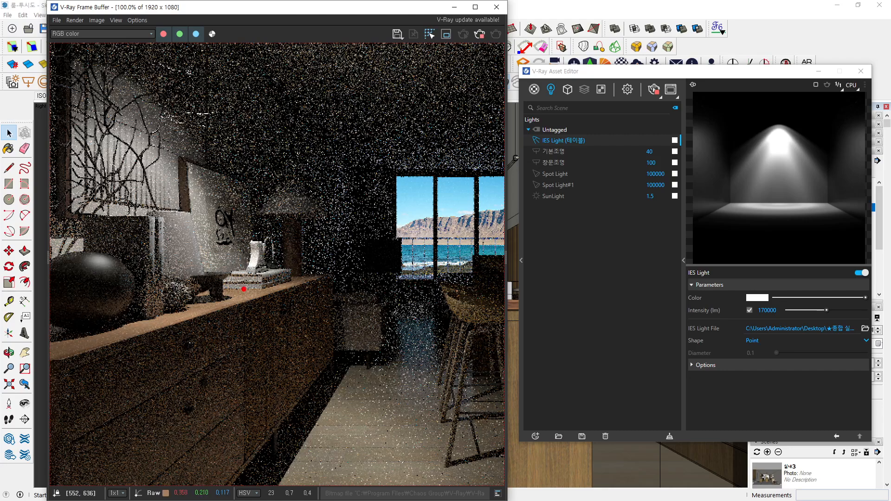
{"action": "mouse_move", "coordinate": [237, 291]}
{"action": "left_mouse_down"}
{"action": "mouse_move", "coordinate": [99, 308]}
{"action": "mouse_move", "coordinate": [301, 244]}
{"action": "mouse_move", "coordinate": [236, 294]}
{"action": "left_mouse_up"}
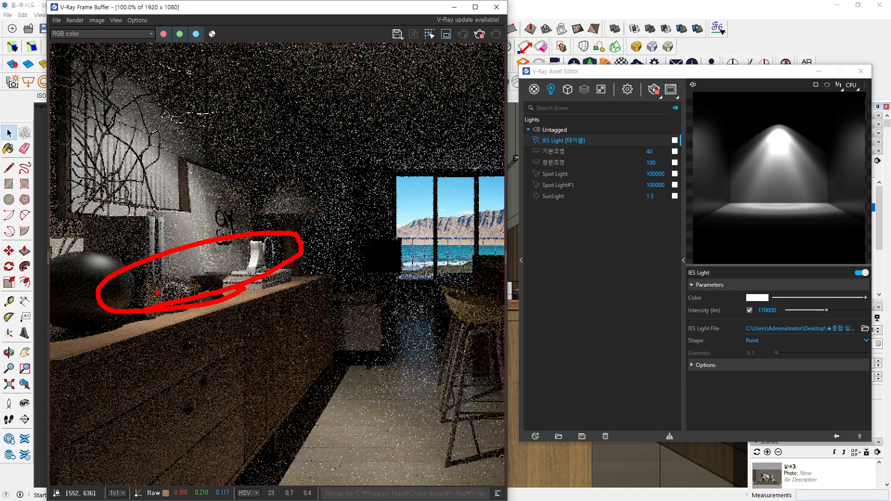
{"action": "key", "text": "Escape"}
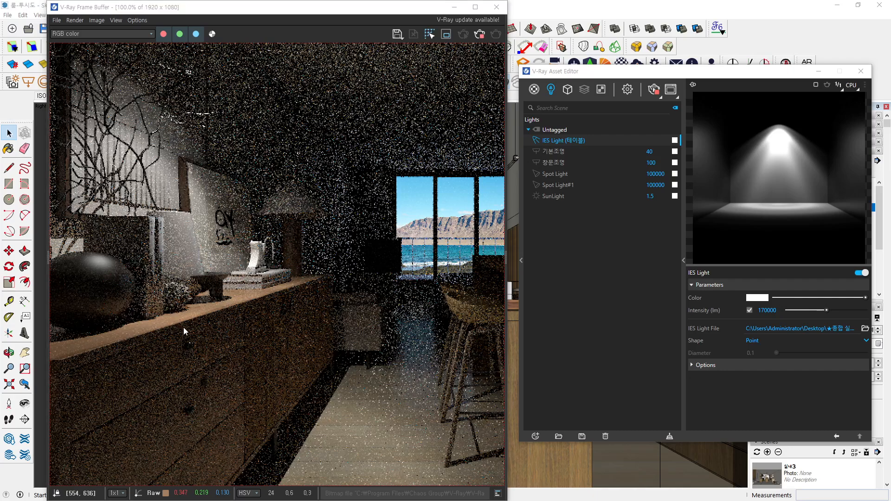
{"action": "scroll", "coordinate": [183, 327], "scroll_direction": "down", "scroll_amount": 2}
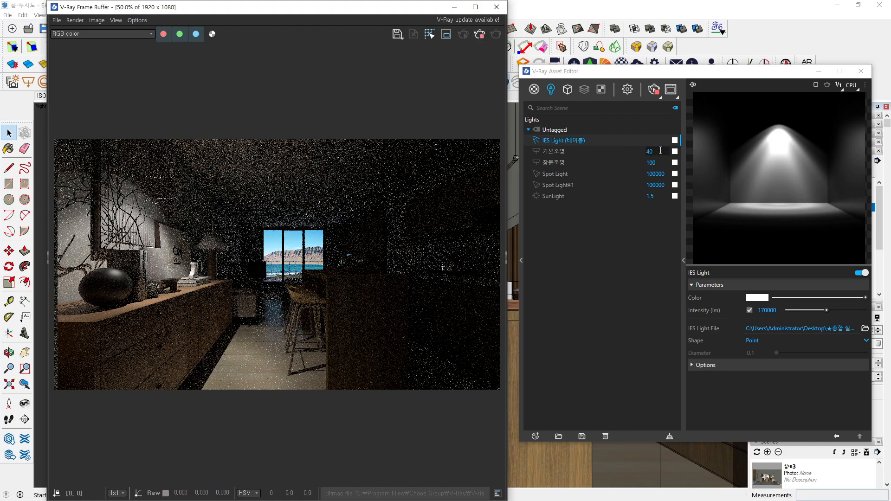
- Set the intensity of IES Light (테이블) to 200000 lm and examine the dark areas of the render
{"action": "left_click", "coordinate": [760, 310]}
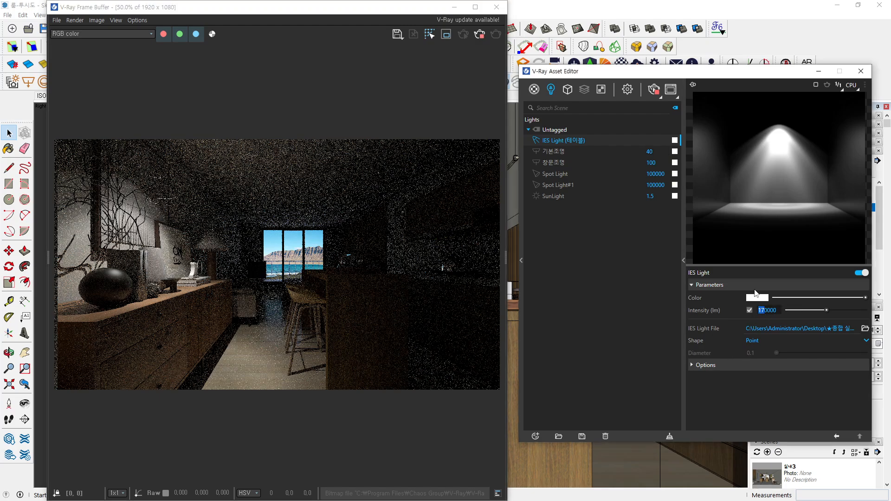
{"action": "type", "text": "20"}
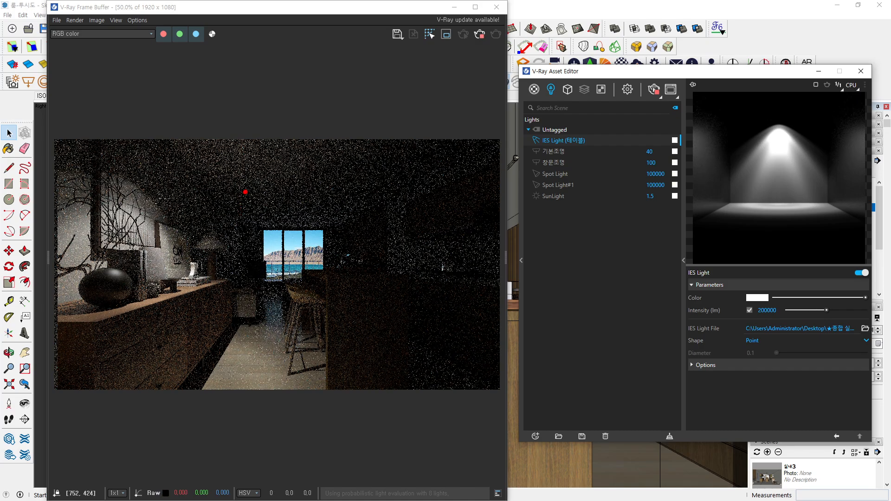
{"action": "mouse_move", "coordinate": [245, 191]}
{"action": "left_mouse_down"}
{"action": "mouse_move", "coordinate": [115, 299]}
{"action": "mouse_move", "coordinate": [374, 350]}
{"action": "left_mouse_up"}
{"action": "key", "text": "Escape"}
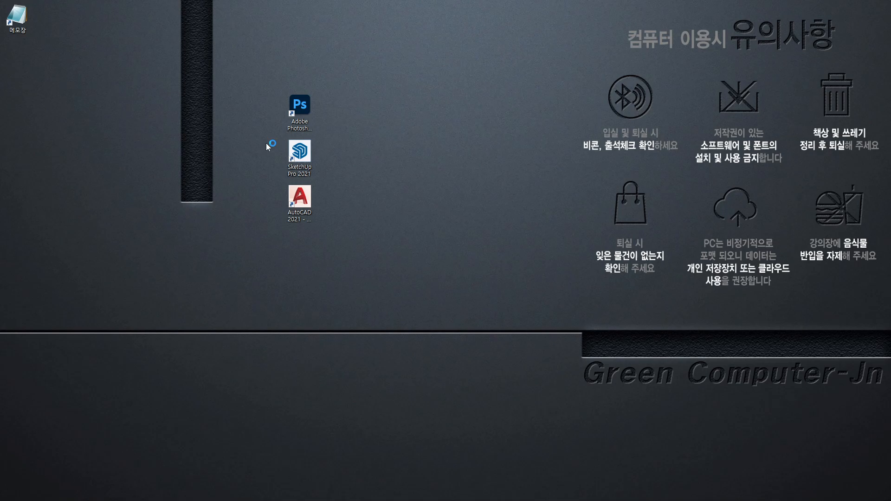
- Launch SketchUp Pro 2021 and open the recovered version of the recent 룸-투시도 model
{"action": "double_click", "coordinate": [298, 153]}
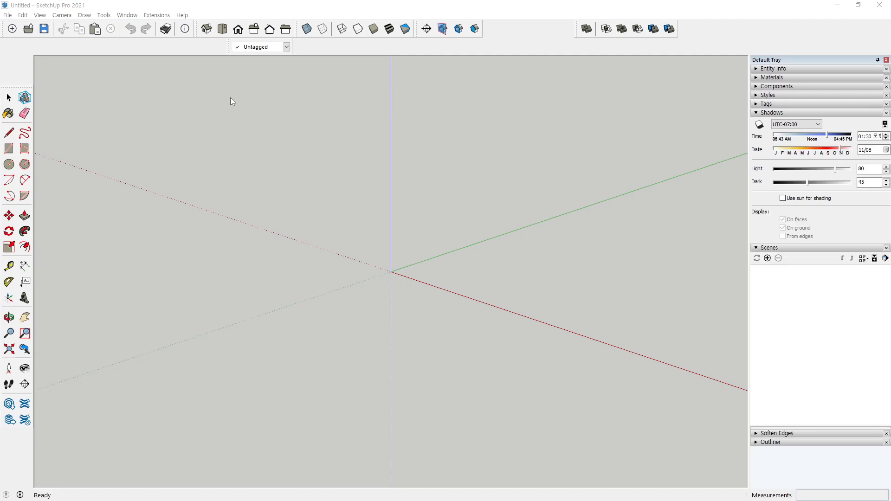
{"action": "left_click", "coordinate": [546, 305]}
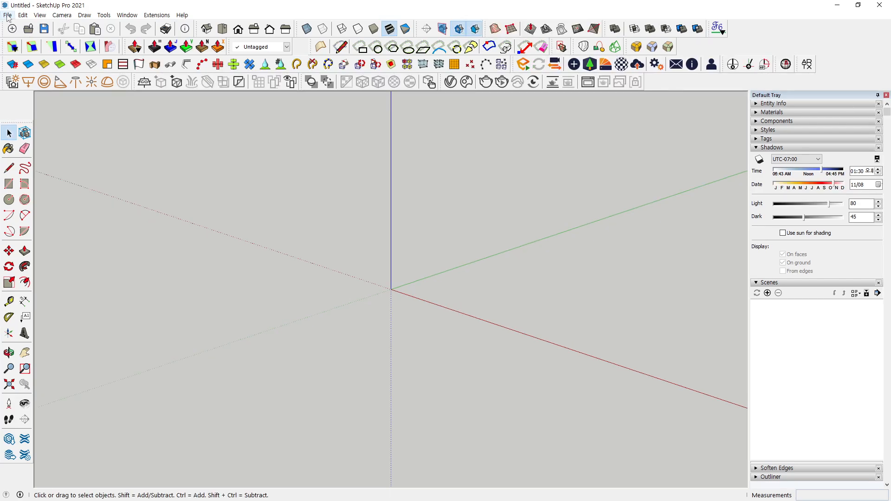
{"action": "left_click", "coordinate": [8, 16]}
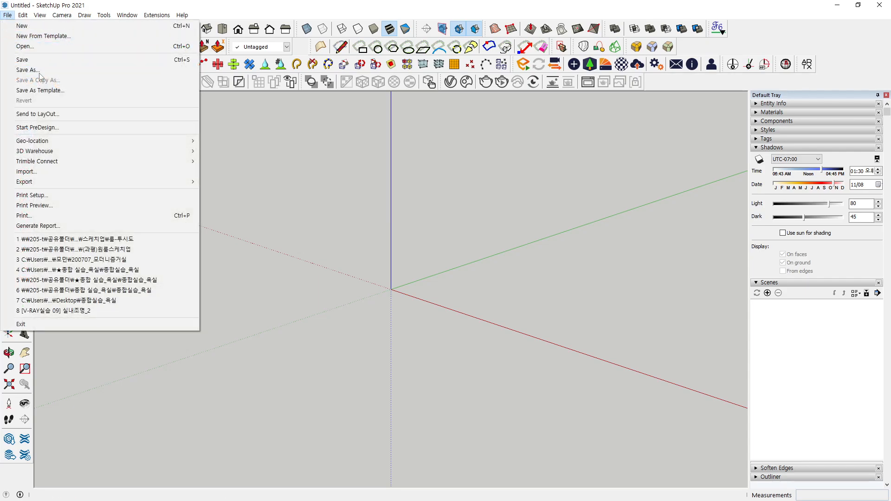
{"action": "left_click", "coordinate": [103, 242]}
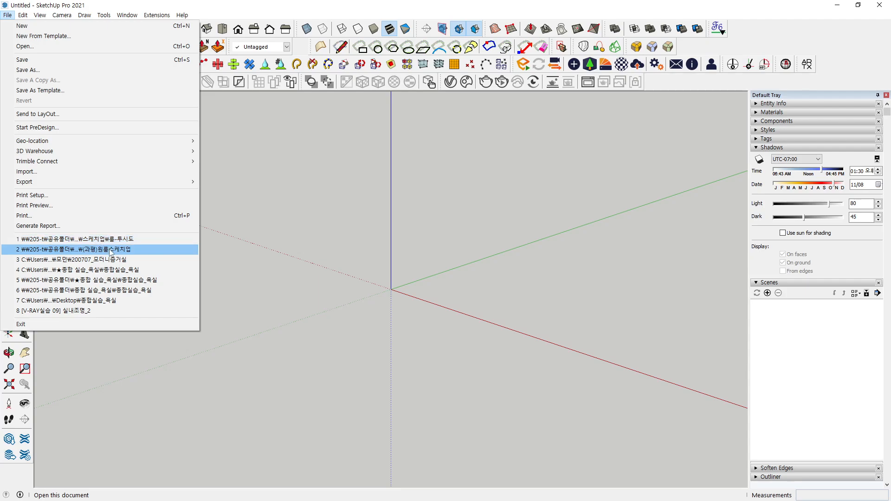
{"action": "left_click", "coordinate": [110, 239]}
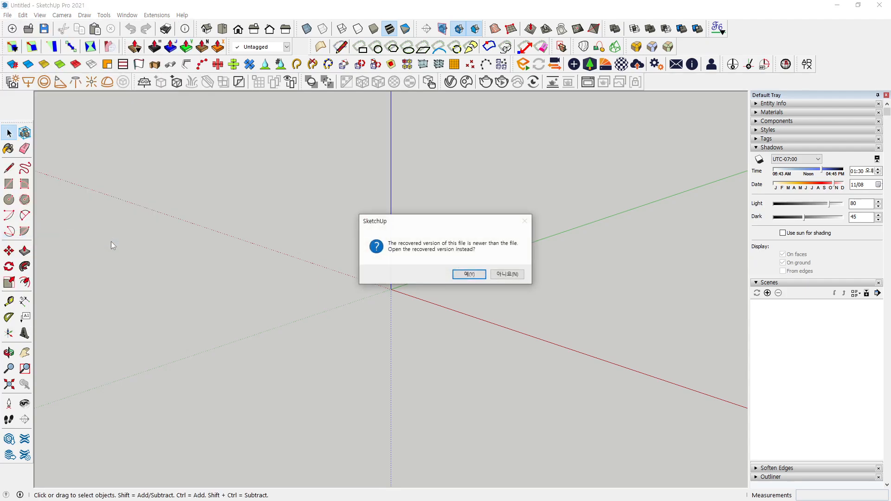
{"action": "left_click", "coordinate": [469, 274]}
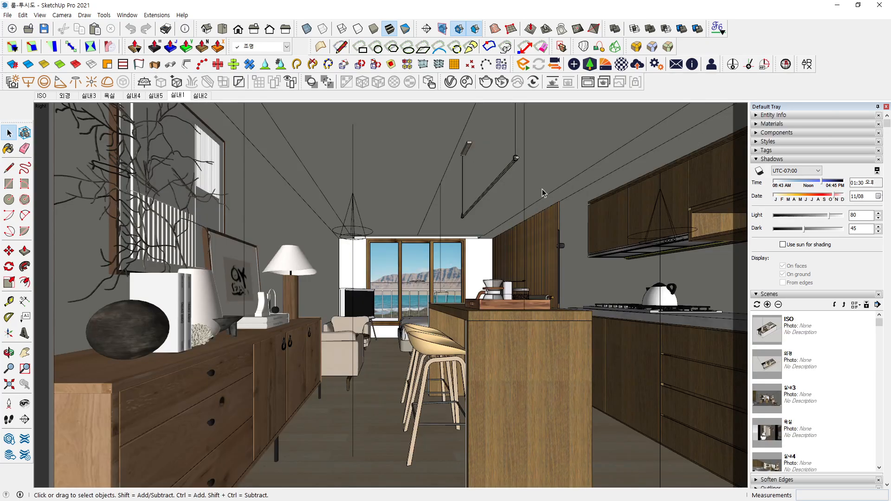
- Check the spot light in front of the window and save the recovered model over the existing 룸-투시도 file
{"action": "left_click", "coordinate": [365, 232]}
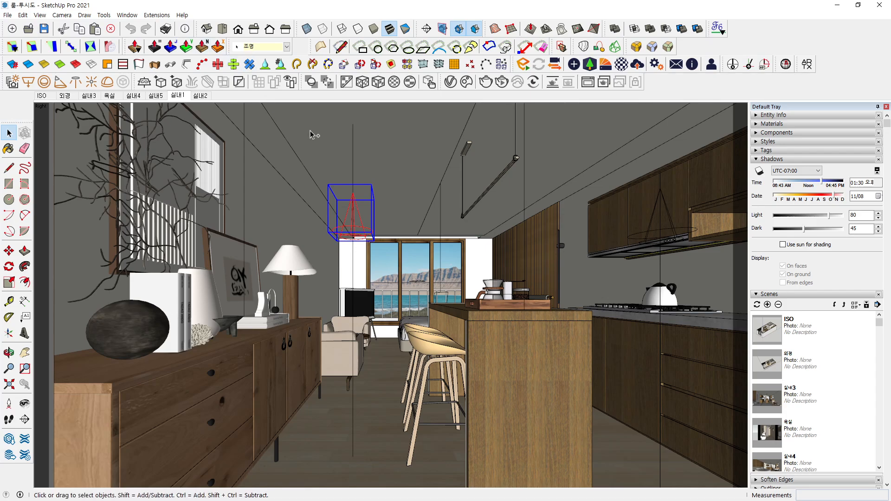
{"action": "key", "text": "ctrl+shift+s"}
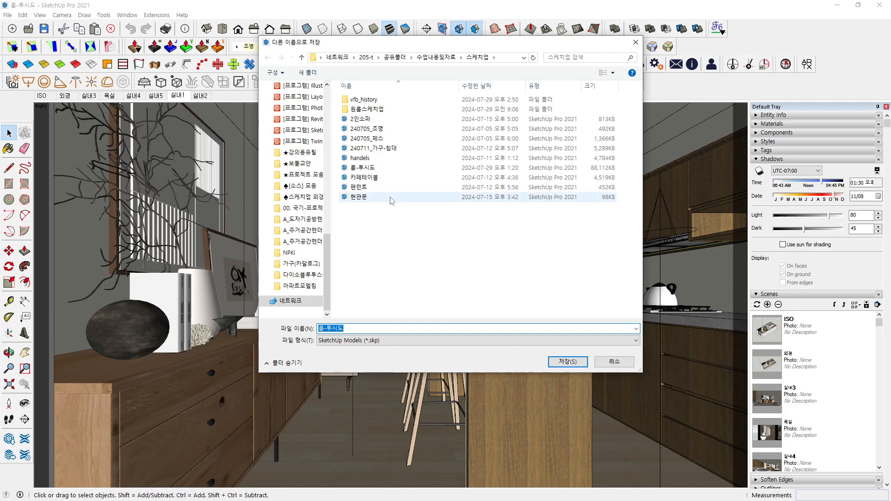
{"action": "double_click", "coordinate": [364, 167]}
{"action": "left_click", "coordinate": [457, 255]}
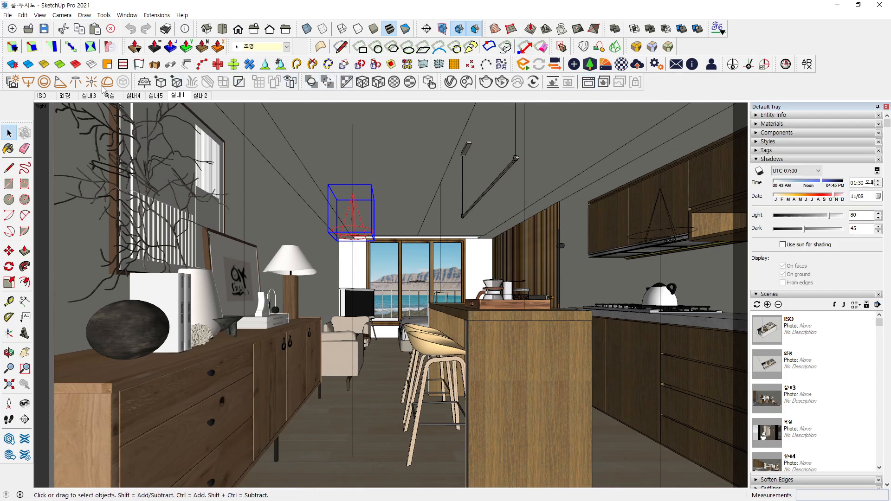
- Open the Asset Editor and place an IES light using 10 .IES from the ★종합 실습_욕실 IES folder near the ceiling above the sideboard
{"action": "left_click", "coordinate": [454, 84]}
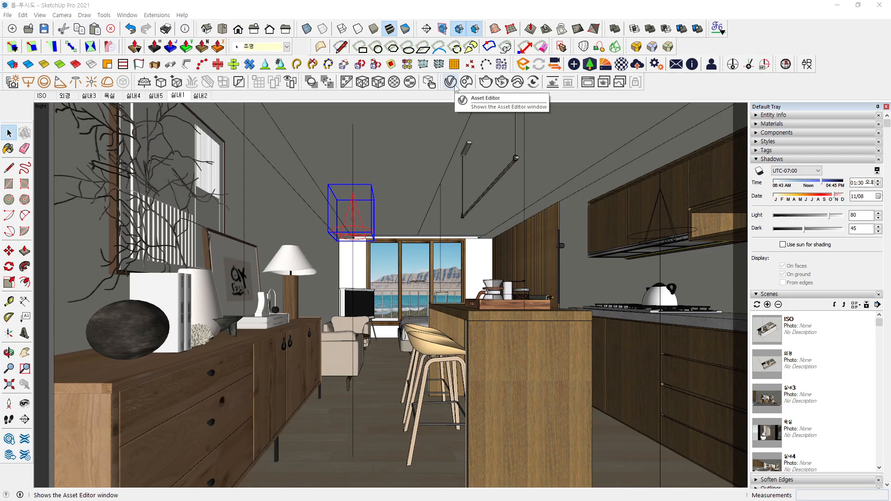
{"action": "left_click", "coordinate": [455, 86]}
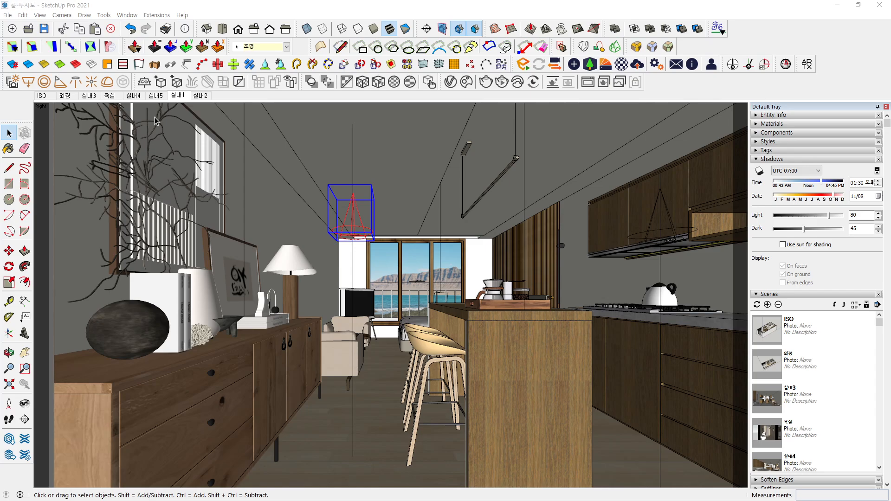
{"action": "left_click", "coordinate": [76, 83]}
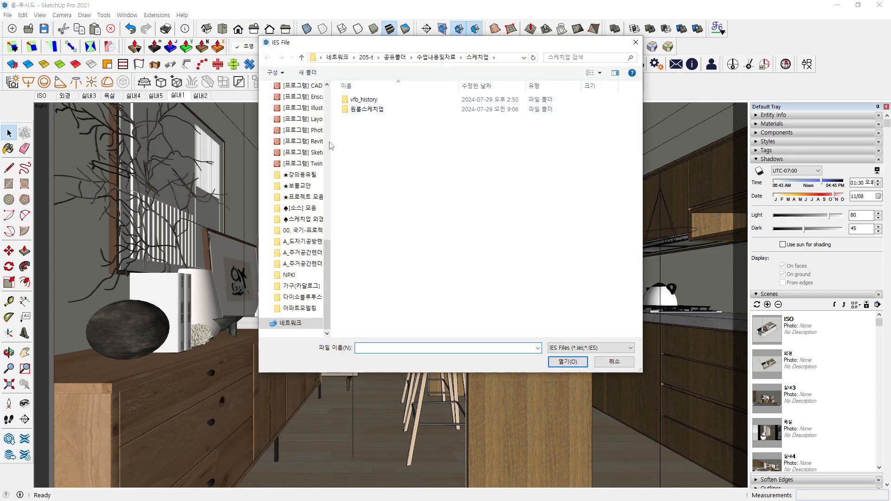
{"action": "scroll", "coordinate": [313, 139], "scroll_direction": "up", "scroll_amount": 10}
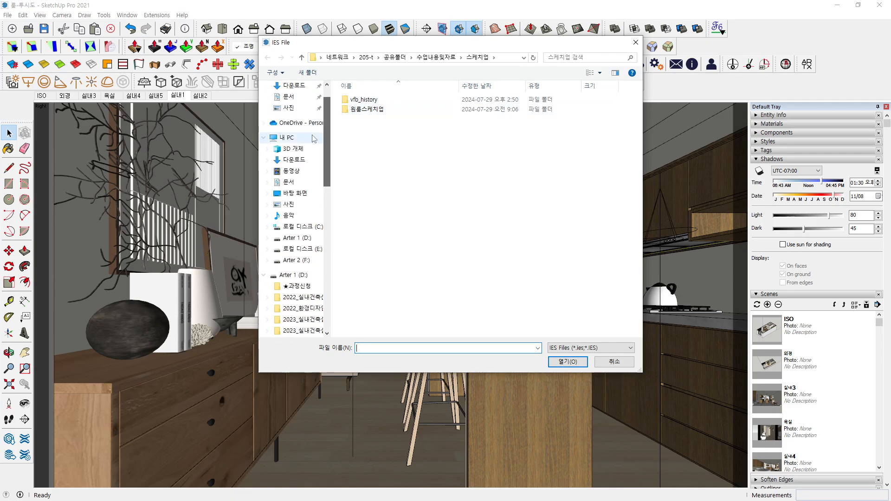
{"action": "left_click", "coordinate": [295, 193]}
{"action": "double_click", "coordinate": [388, 128]}
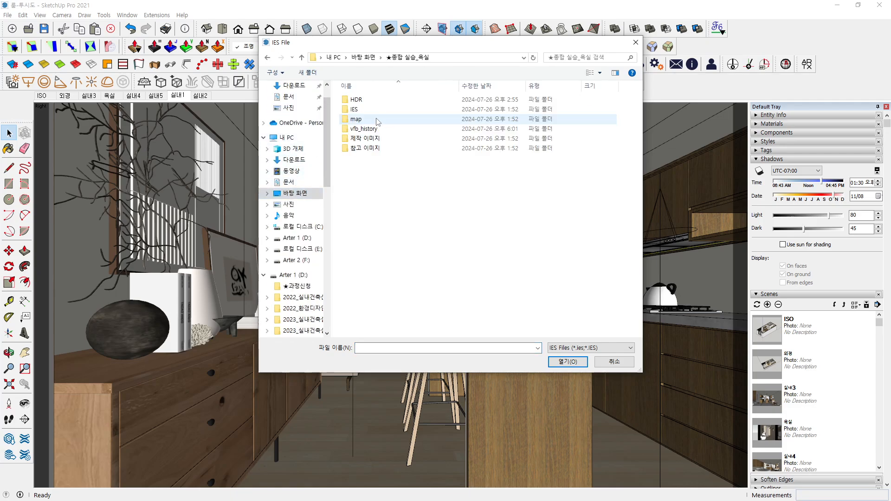
{"action": "double_click", "coordinate": [378, 120]}
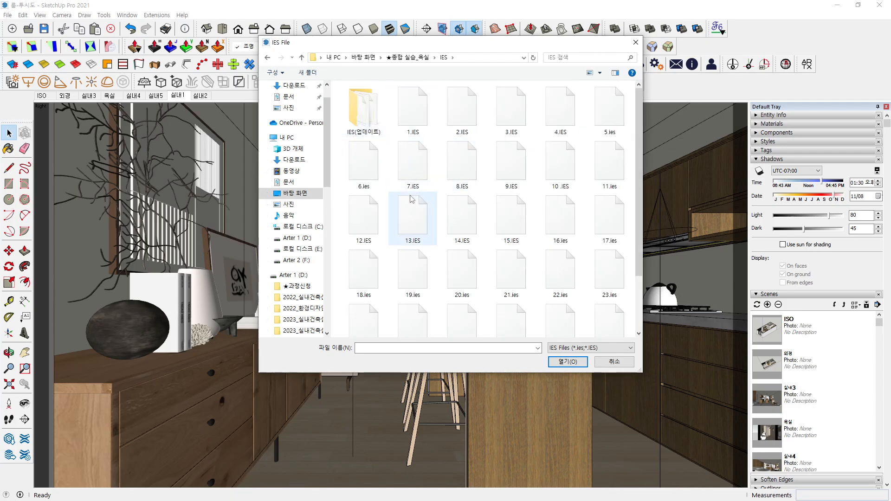
{"action": "double_click", "coordinate": [559, 176]}
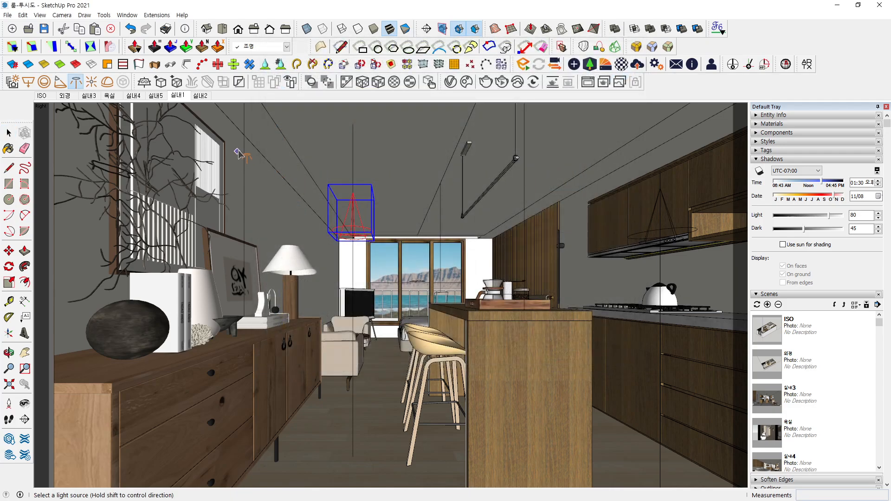
{"action": "left_click", "coordinate": [244, 113]}
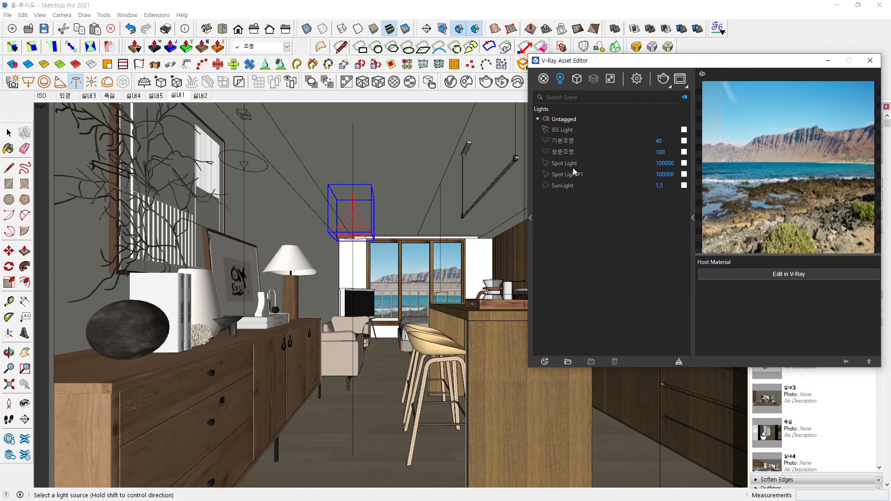
- Enable the custom intensity of the sideboard's IES Light and set it to 200000 lm
{"action": "left_click", "coordinate": [567, 132]}
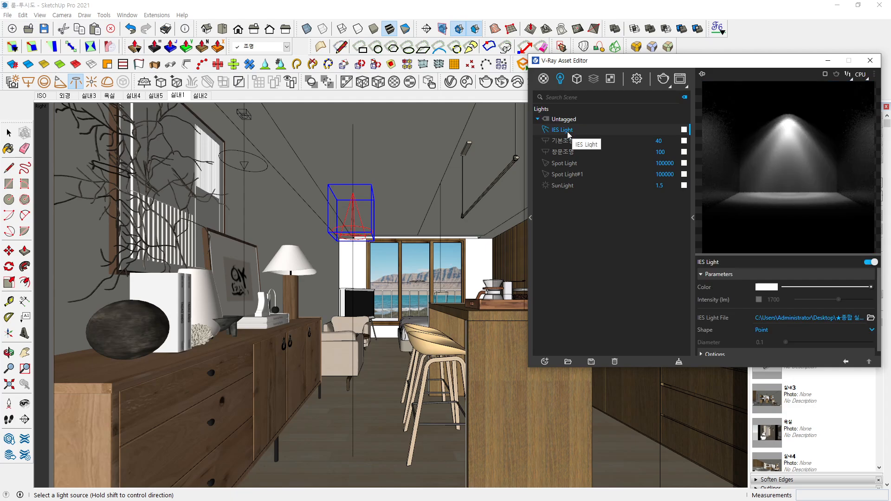
{"action": "left_click", "coordinate": [758, 299]}
{"action": "type", "text": "2"}
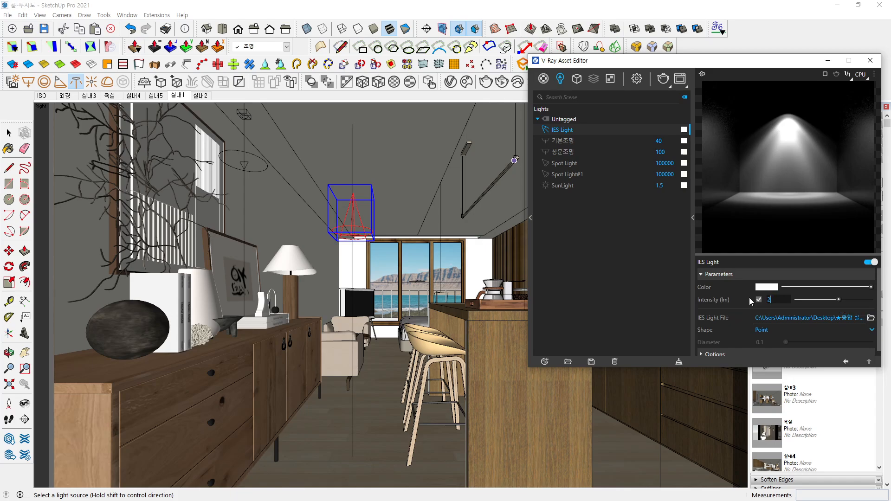
{"action": "type", "text": "00000"}
{"action": "key", "text": "Return"}
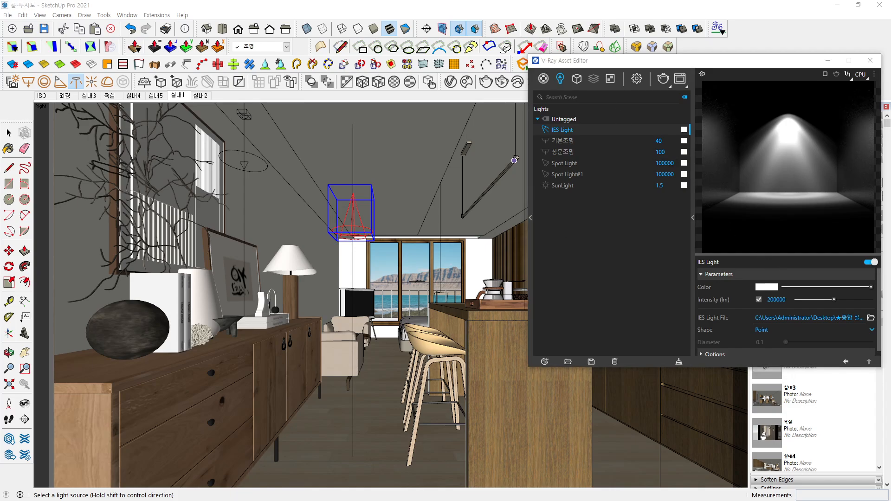
- Set the sideboard IES light's colour temperature to 6200 K and save the model
{"action": "left_click", "coordinate": [766, 287]}
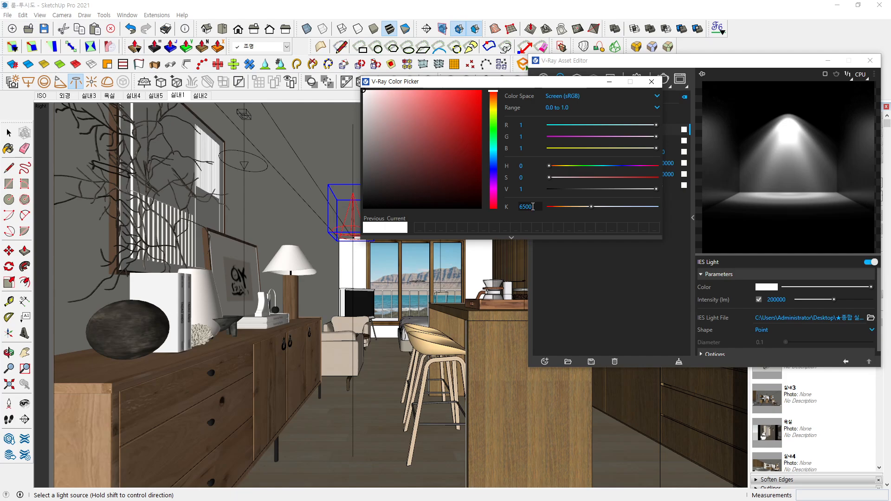
{"action": "left_click_drag", "start_coordinate": [533, 206], "coordinate": [516, 206]}
{"action": "type", "text": "3"}
{"action": "key", "text": "BackSpace"}
{"action": "type", "text": "6200"}
{"action": "key", "text": "Return"}
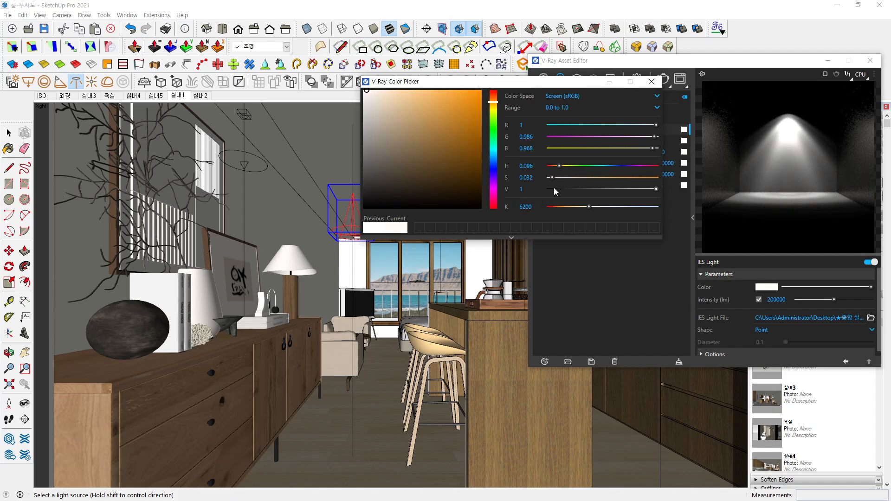
{"action": "left_click", "coordinate": [44, 29]}
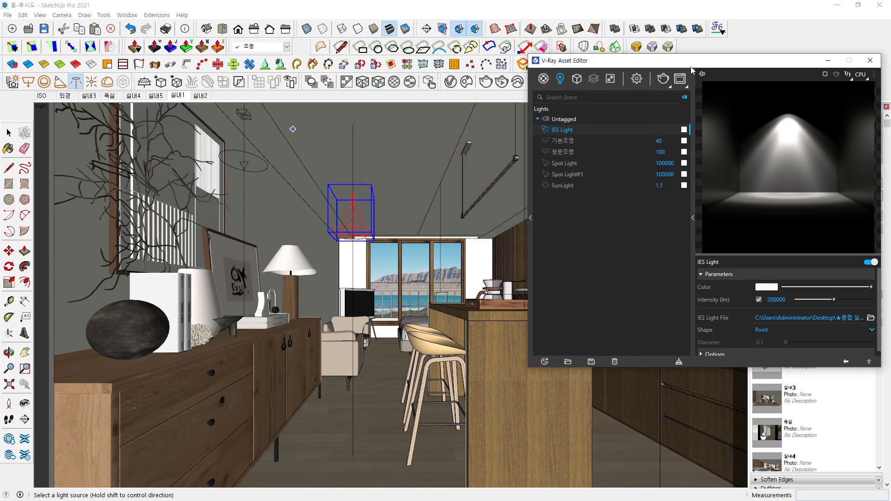
- Place an IES light using 19.ies near the ceiling above the kitchen island
{"action": "middle_click_drag", "start_coordinate": [480, 268], "coordinate": [506, 183], "text": "shift"}
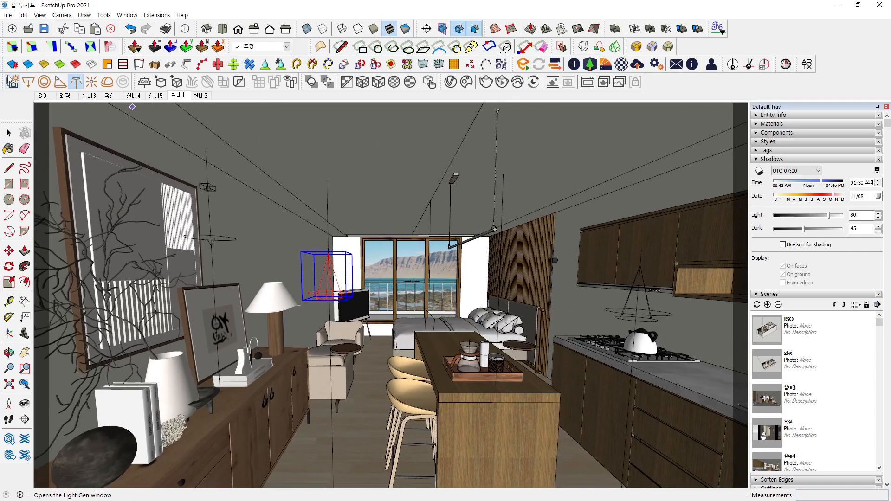
{"action": "left_click", "coordinate": [9, 132]}
{"action": "left_click", "coordinate": [75, 82]}
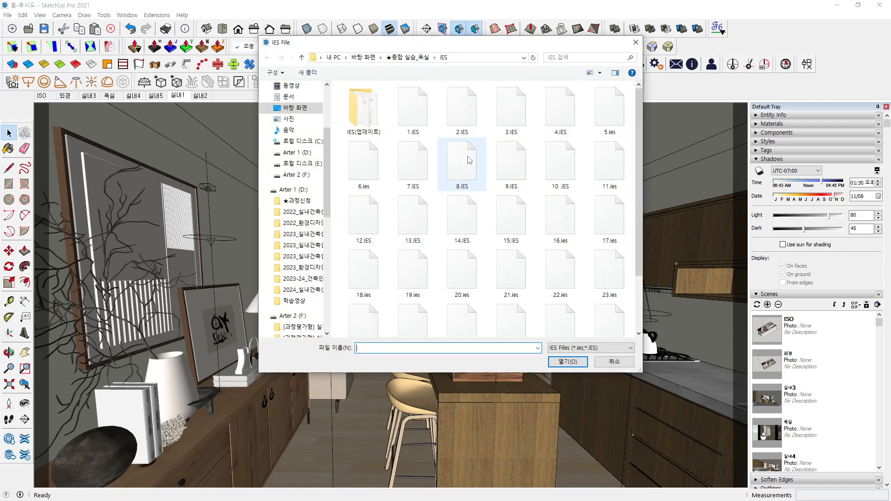
{"action": "left_click", "coordinate": [413, 282]}
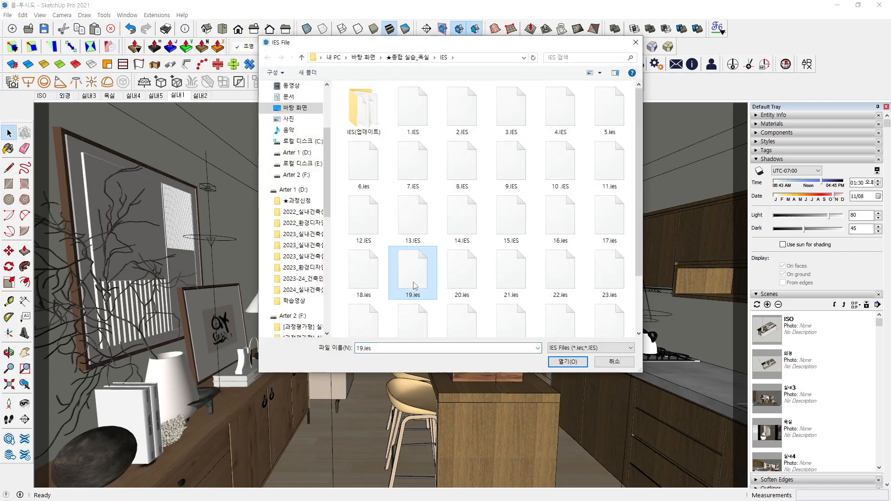
{"action": "double_click", "coordinate": [413, 282]}
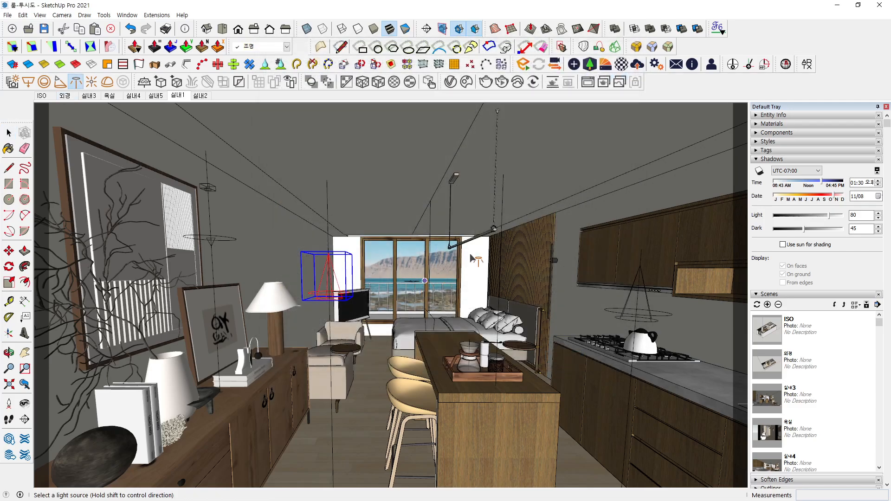
{"action": "left_click", "coordinate": [506, 178]}
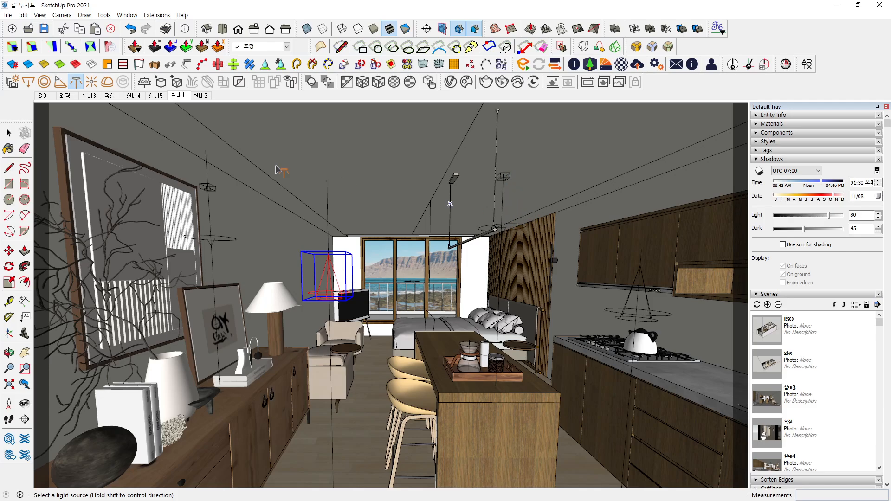
{"action": "left_click", "coordinate": [9, 133]}
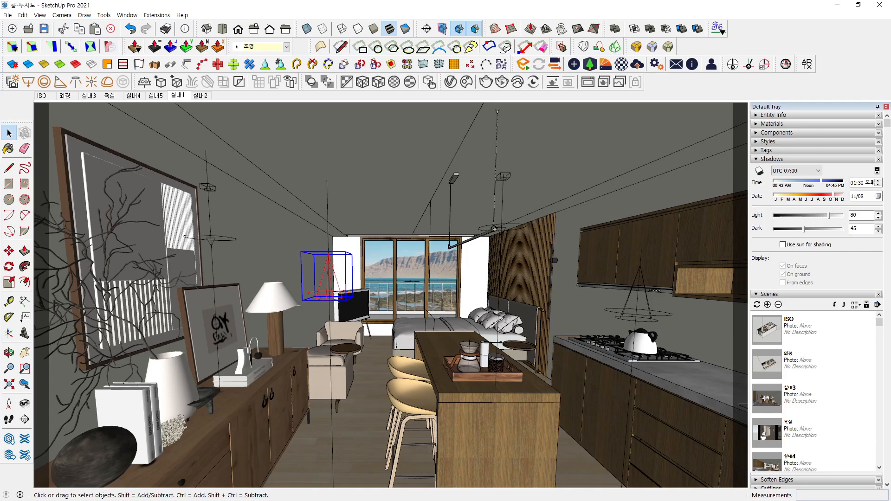
- Rename the island's light, IES Light#1, as IES Light (아일랜드
{"action": "left_click_drag", "start_coordinate": [890, 104], "coordinate": [241, 101]}
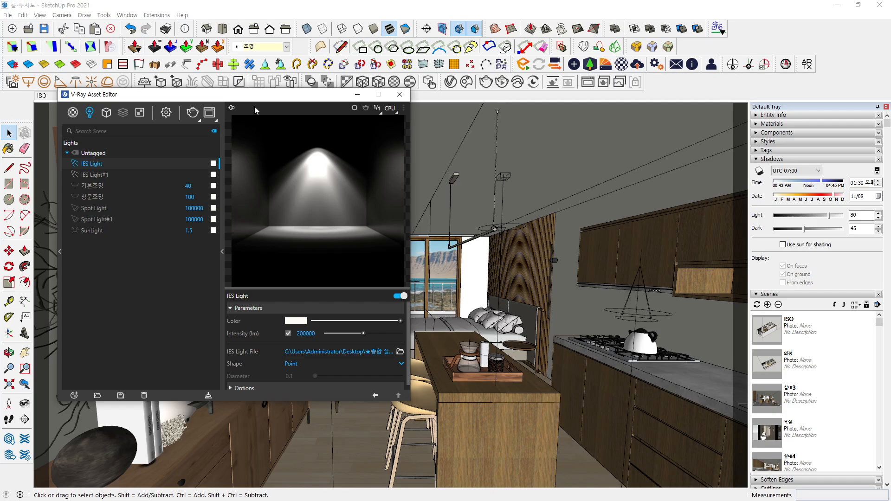
{"action": "left_click", "coordinate": [93, 174]}
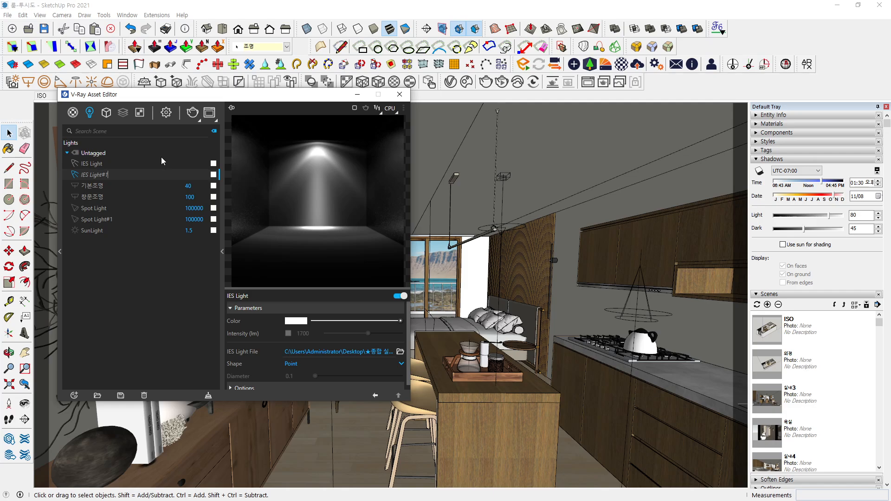
{"action": "key", "text": "BackSpace"}
{"action": "key", "text": "BackSpace"}
{"action": "type", "text": "(오"}
{"action": "type", "text": "일랜드"}
{"action": "key", "text": "Return"}
- Enable the custom intensity of the island IES light and set it to 170000 lm
{"action": "left_click", "coordinate": [289, 333]}
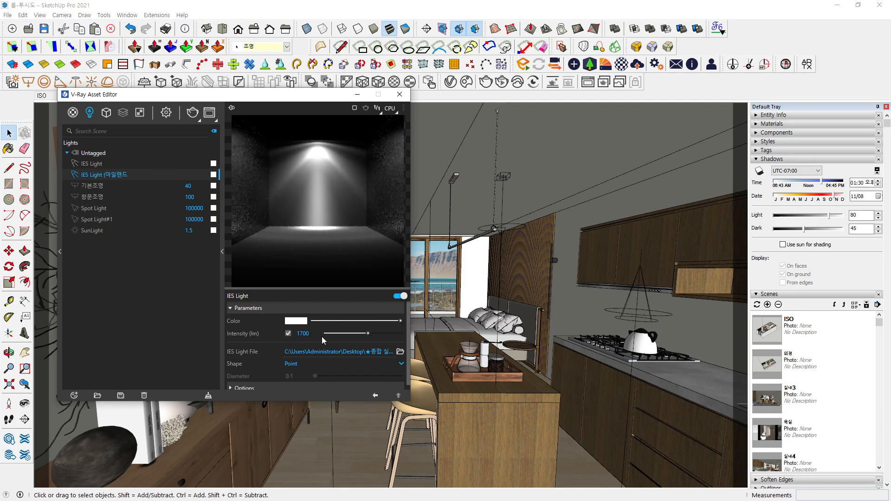
{"action": "double_click", "coordinate": [313, 333]}
{"action": "type", "text": "00"}
{"action": "key", "text": "Return"}
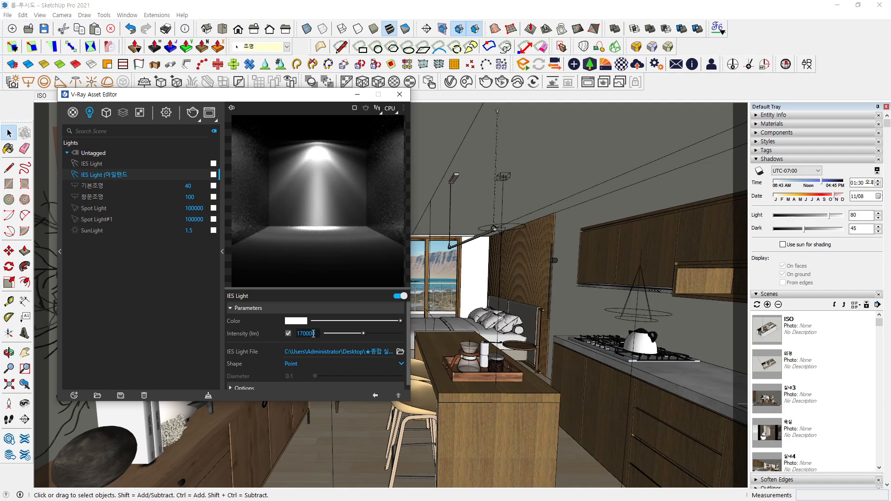
- Return to the 실내1 scene, render it and examine the lighting on the island and sideboard
{"action": "left_click_drag", "start_coordinate": [267, 100], "coordinate": [267, 137]}
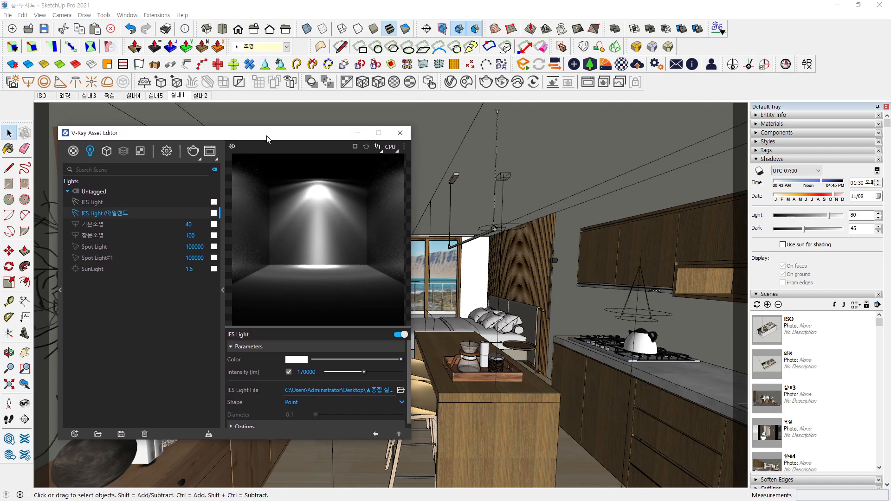
{"action": "left_click", "coordinate": [180, 96]}
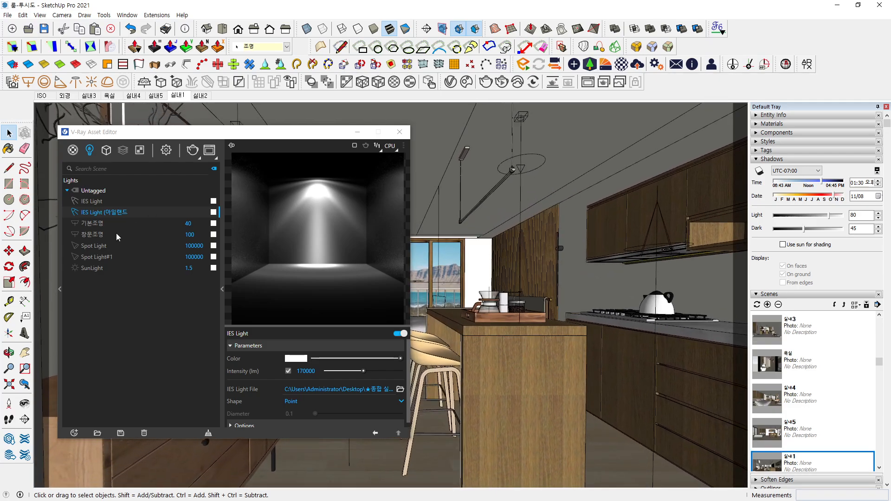
{"action": "left_click", "coordinate": [82, 202]}
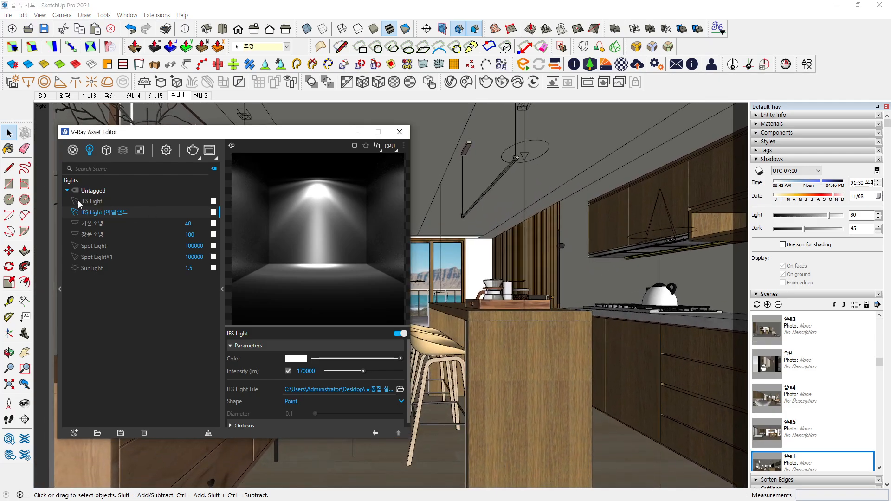
{"action": "left_click", "coordinate": [194, 152]}
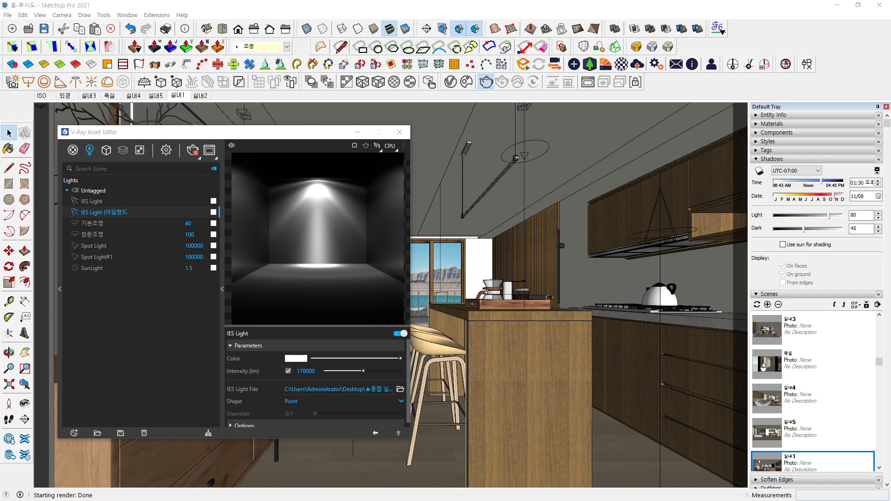
{"action": "left_click_drag", "start_coordinate": [890, 5], "coordinate": [696, 0]}
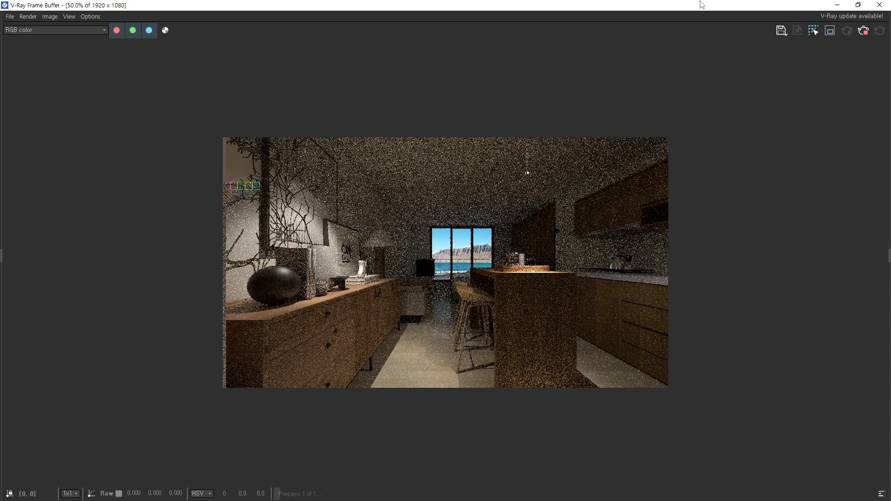
{"action": "scroll", "coordinate": [539, 299], "scroll_direction": "up", "scroll_amount": 2}
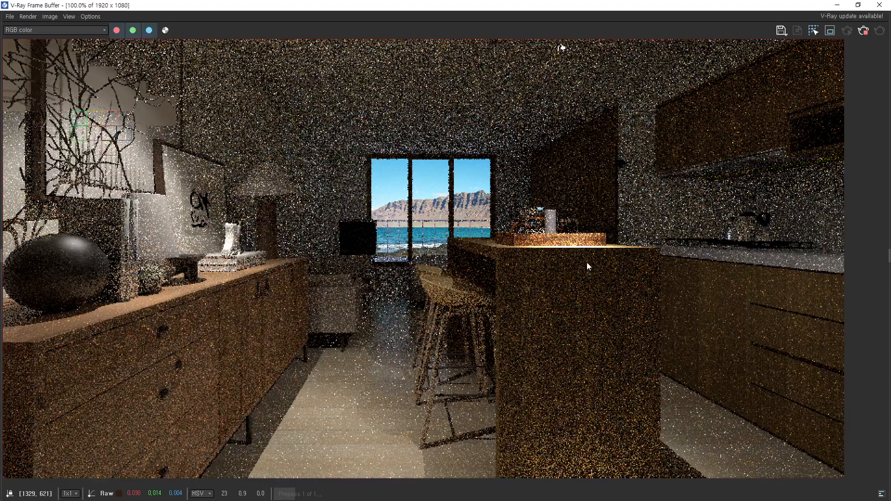
{"action": "scroll", "coordinate": [587, 262], "scroll_direction": "down", "scroll_amount": 2}
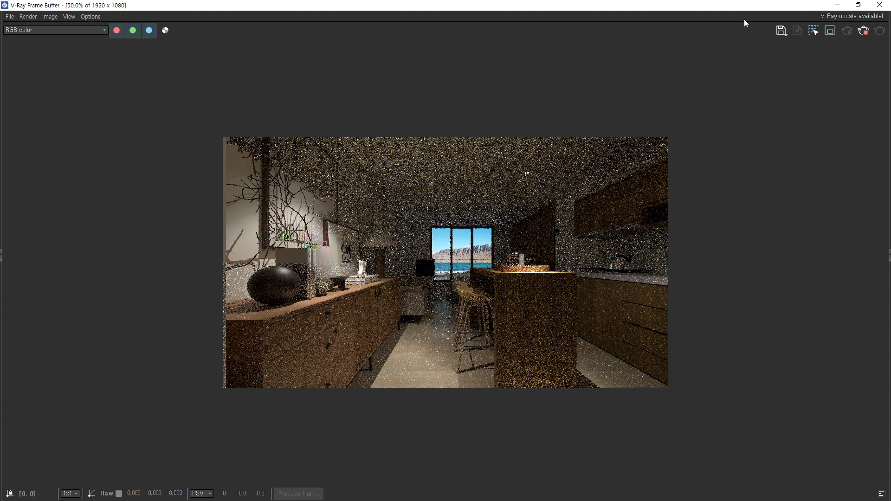
{"action": "mouse_move", "coordinate": [745, 6]}
{"action": "left_mouse_down"}
{"action": "mouse_move", "coordinate": [890, 14]}
{"action": "mouse_move", "coordinate": [741, 70]}
{"action": "mouse_move", "coordinate": [666, 28]}
{"action": "mouse_move", "coordinate": [663, 0]}
{"action": "left_mouse_up"}
{"action": "scroll", "coordinate": [484, 314], "scroll_direction": "up", "scroll_amount": 1}
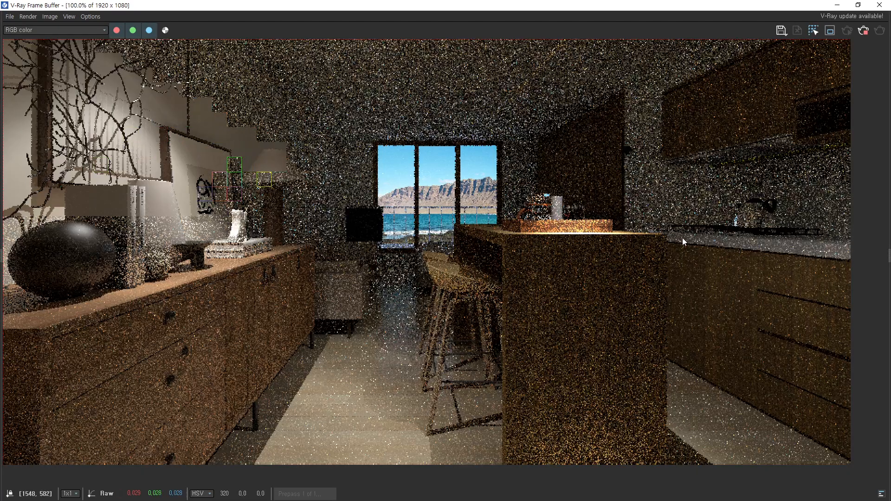
{"action": "scroll", "coordinate": [635, 263], "scroll_direction": "down", "scroll_amount": 1}
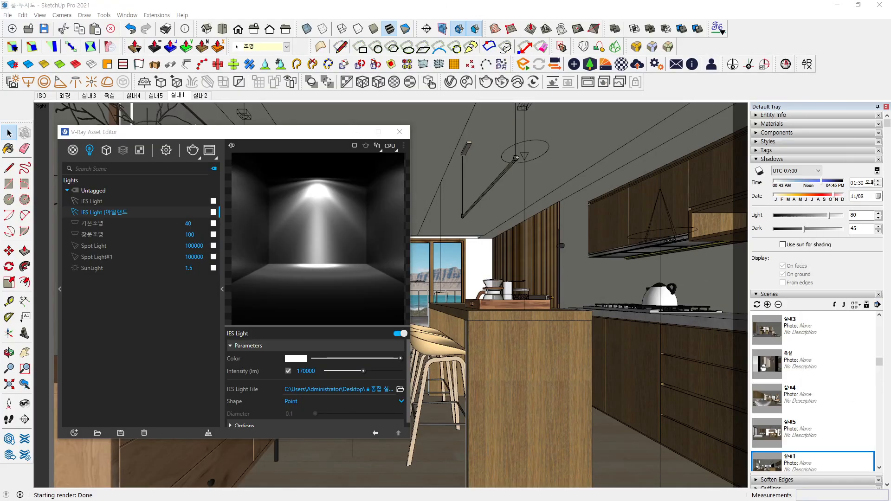
- Move the island IES light about 84 mm across the island top, towards the kitchen counter
{"action": "left_click_drag", "start_coordinate": [324, 134], "coordinate": [890, 174]}
{"action": "scroll", "coordinate": [557, 293], "scroll_direction": "down", "scroll_amount": 4}
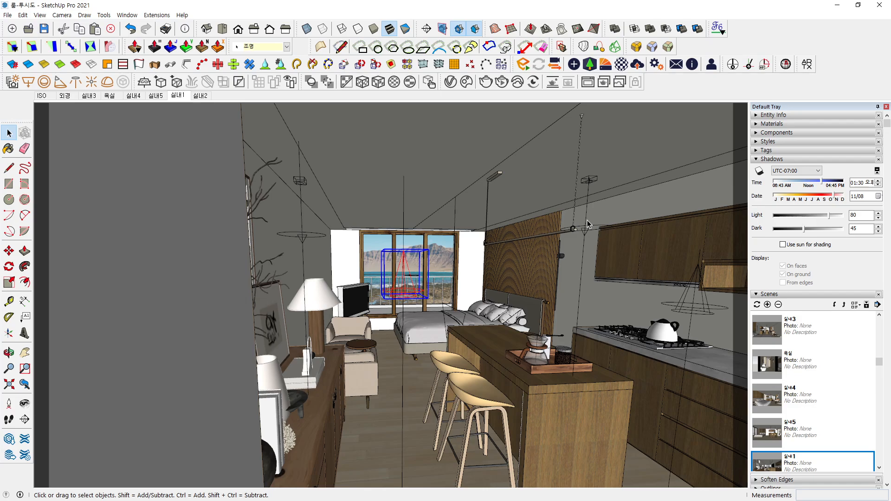
{"action": "left_click", "coordinate": [587, 223]}
{"action": "left_click", "coordinate": [592, 230], "text": "shift"}
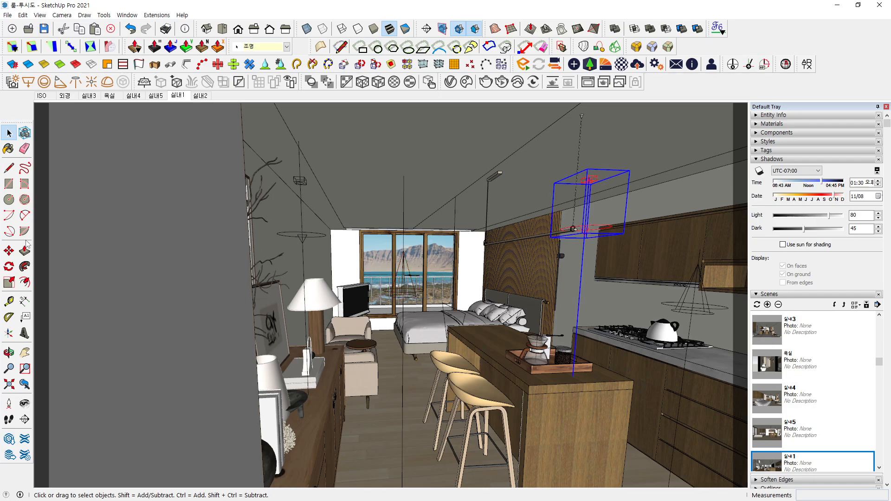
{"action": "left_click", "coordinate": [8, 250]}
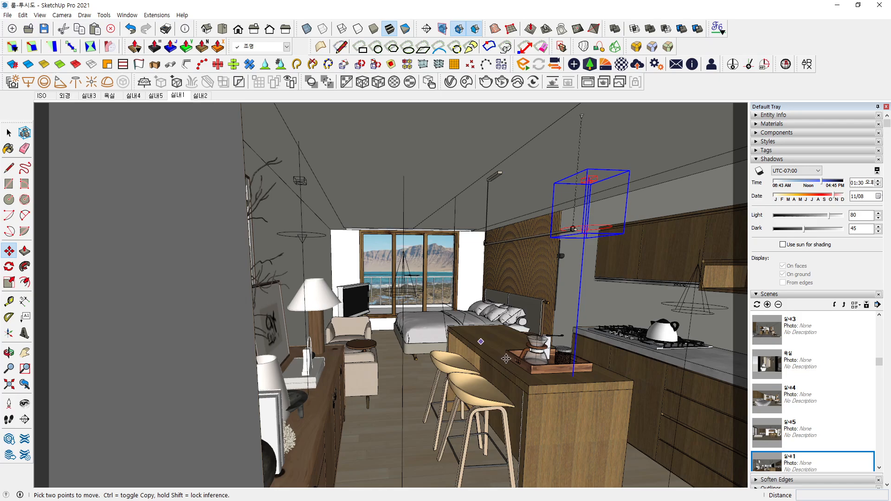
{"action": "left_click", "coordinate": [572, 375]}
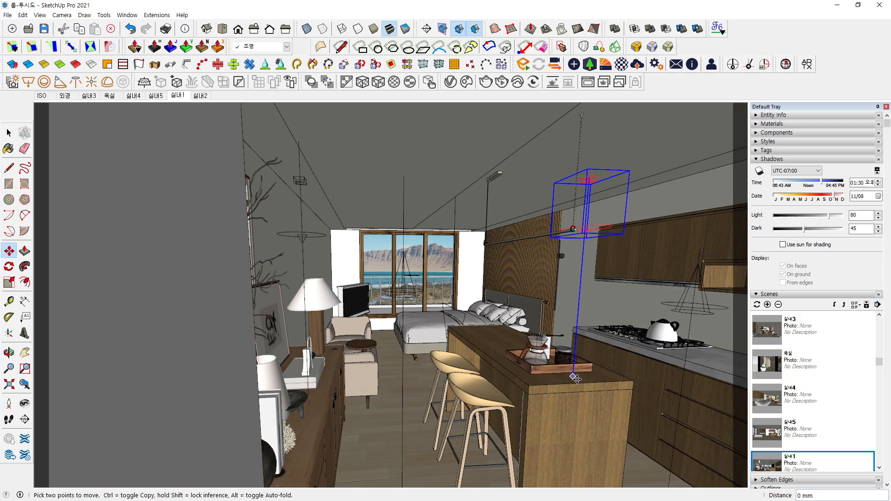
{"action": "left_click", "coordinate": [585, 383]}
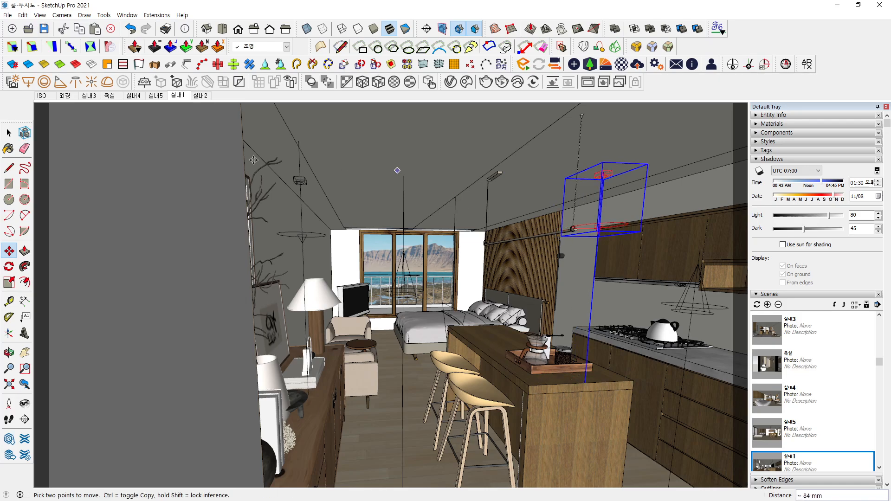
- Render the 실내1 scene, examine the lighting on the kitchen island's end panel, and stop the render
{"action": "left_click", "coordinate": [183, 98]}
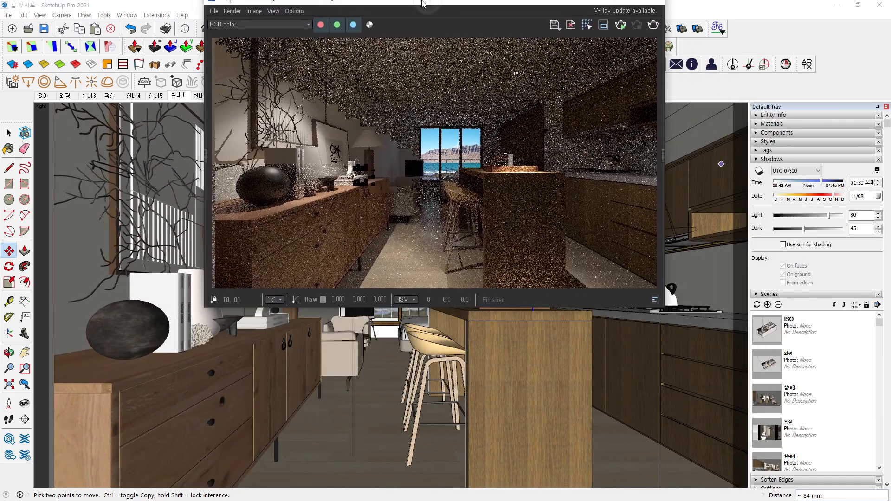
{"action": "scroll", "coordinate": [492, 214], "scroll_direction": "up", "scroll_amount": 1}
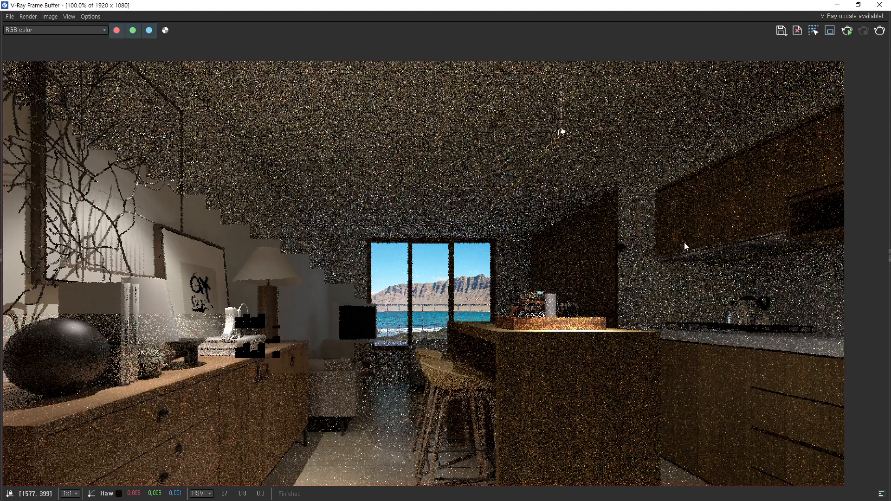
{"action": "scroll", "coordinate": [684, 242], "scroll_direction": "down", "scroll_amount": 1}
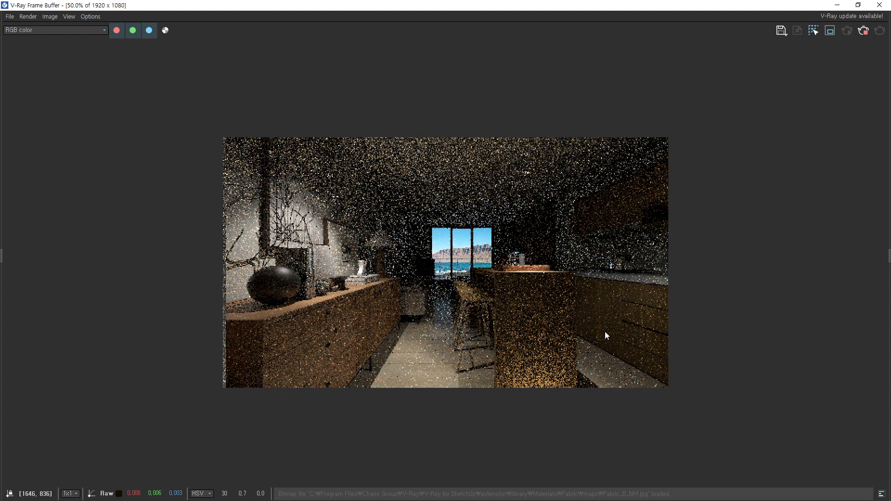
{"action": "scroll", "coordinate": [603, 332], "scroll_direction": "up", "scroll_amount": 1}
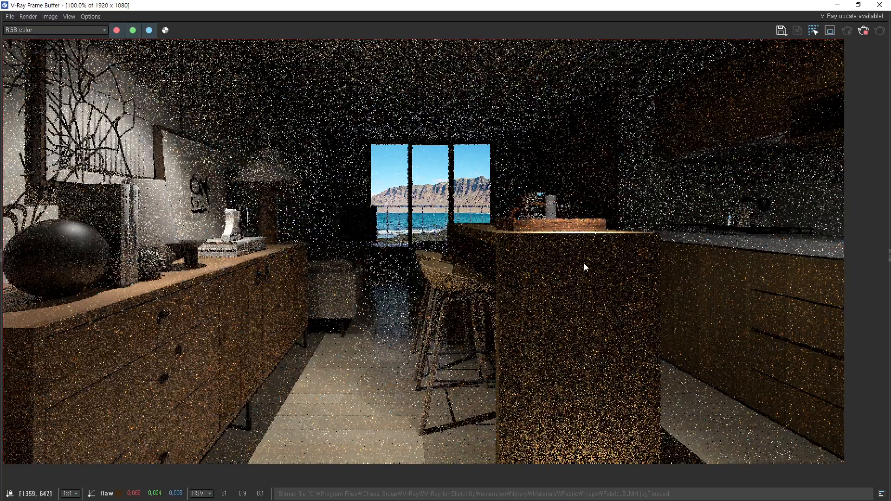
{"action": "key", "text": "ctrl+1"}
{"action": "left_click", "coordinate": [601, 291]}
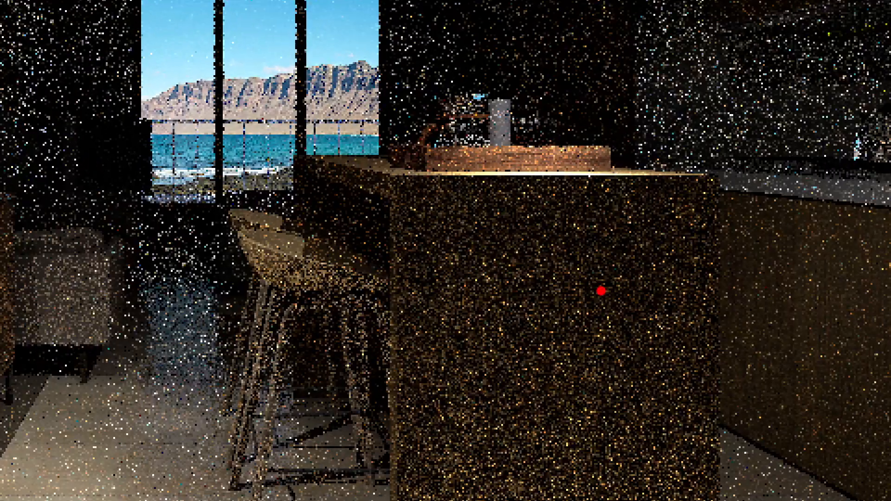
{"action": "mouse_move", "coordinate": [502, 393]}
{"action": "left_mouse_down"}
{"action": "mouse_move", "coordinate": [477, 131]}
{"action": "mouse_move", "coordinate": [613, 352]}
{"action": "mouse_move", "coordinate": [443, 371]}
{"action": "left_mouse_up"}
{"action": "key", "text": "Escape"}
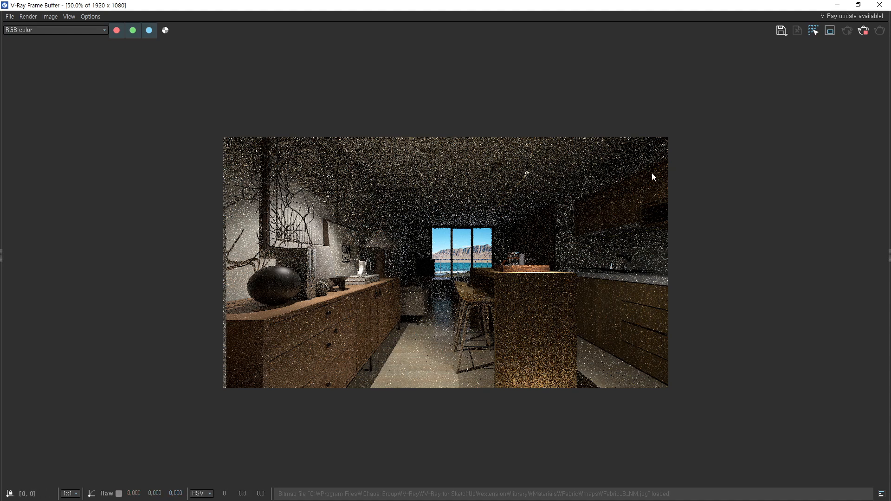
{"action": "left_click", "coordinate": [861, 32]}
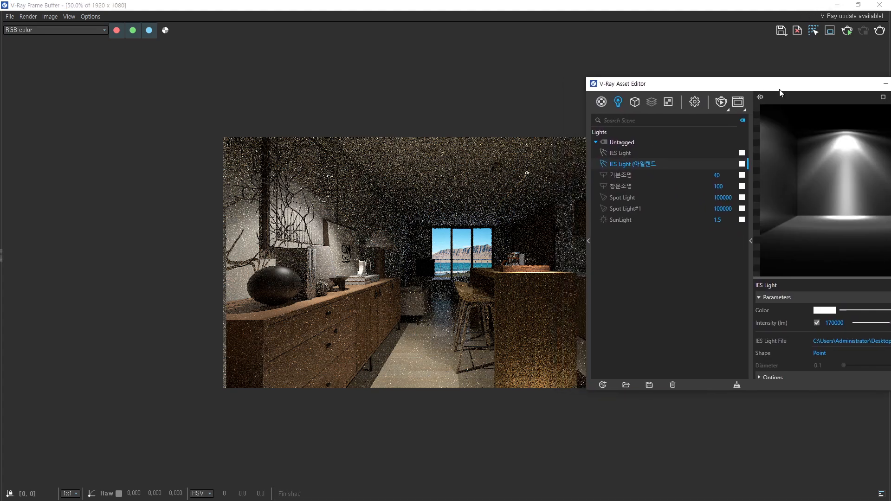
- Load 18.ies as the light file of the island's IES light
{"action": "left_click_drag", "start_coordinate": [782, 93], "coordinate": [228, 97]}
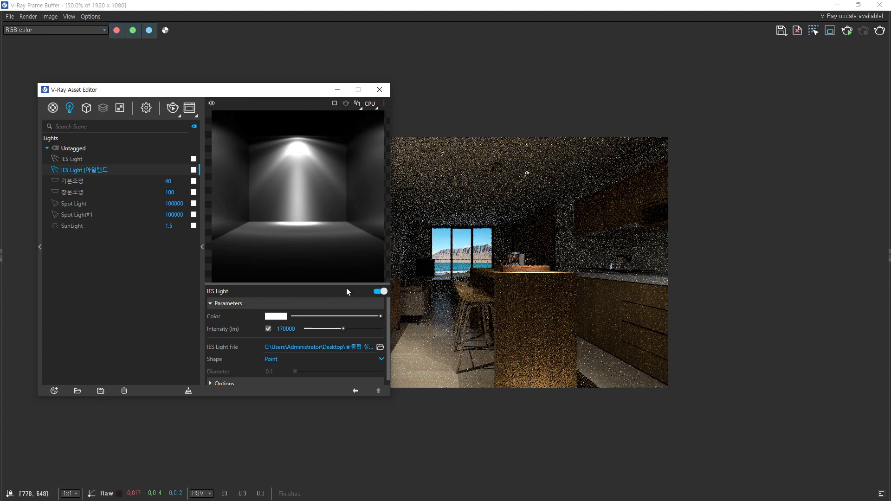
{"action": "left_click", "coordinate": [381, 348]}
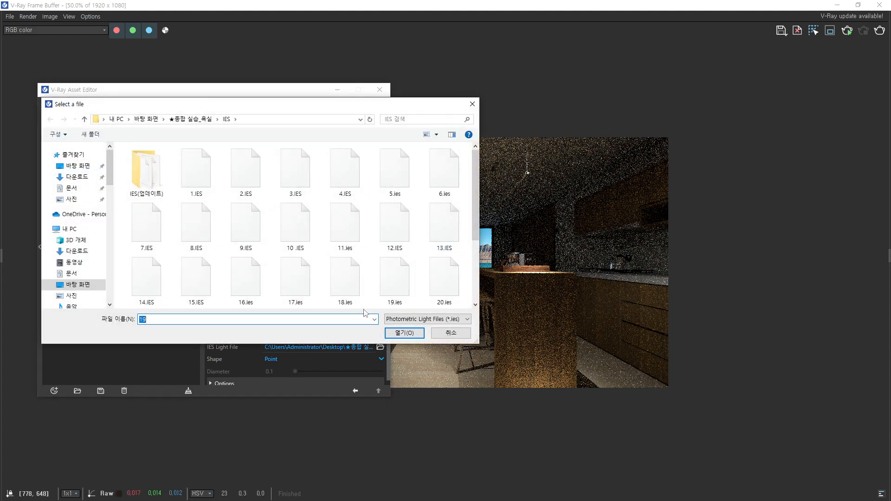
{"action": "left_click_drag", "start_coordinate": [475, 343], "coordinate": [477, 422]}
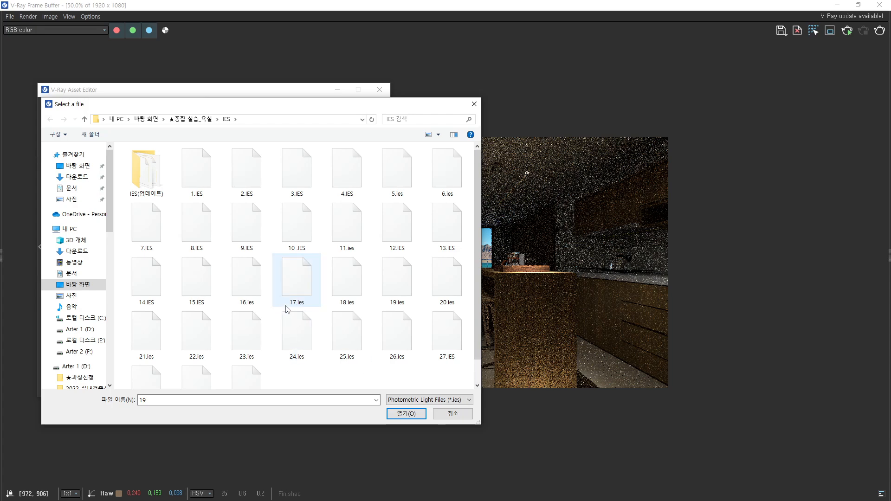
{"action": "double_click", "coordinate": [338, 289]}
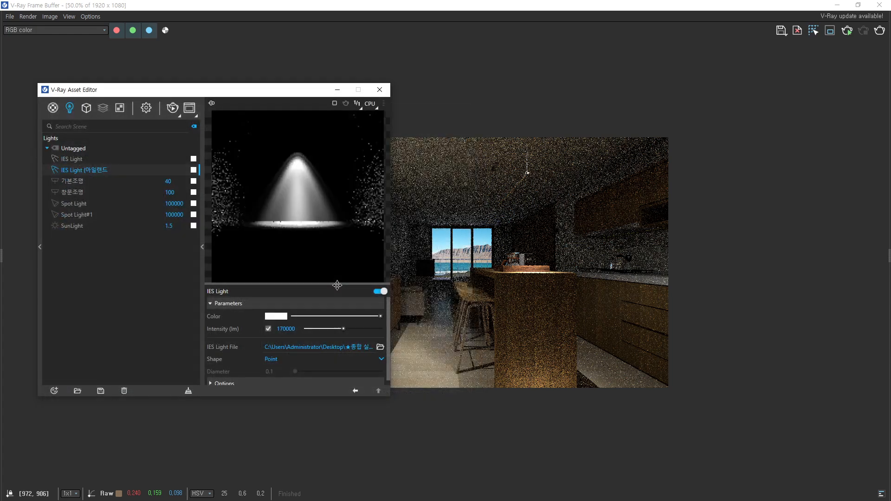
- Run an interactive render with the new IES file and inspect the light around the island
{"action": "left_click", "coordinate": [173, 110]}
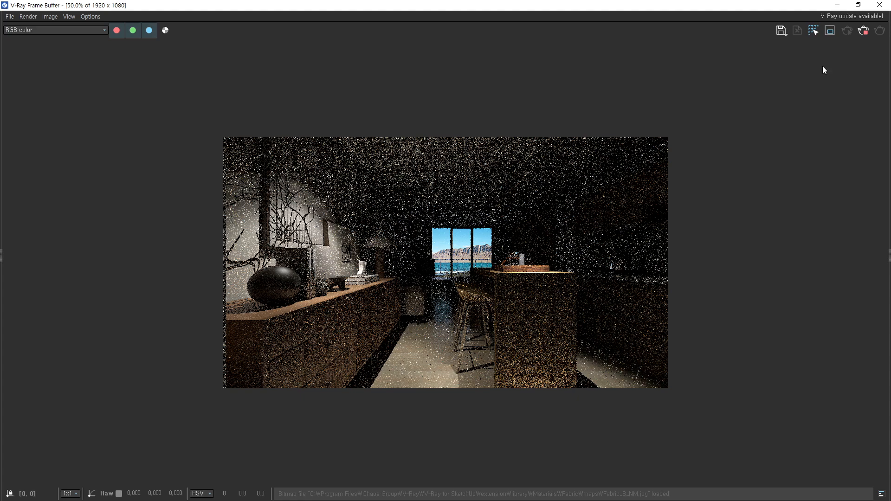
{"action": "left_click", "coordinate": [865, 35]}
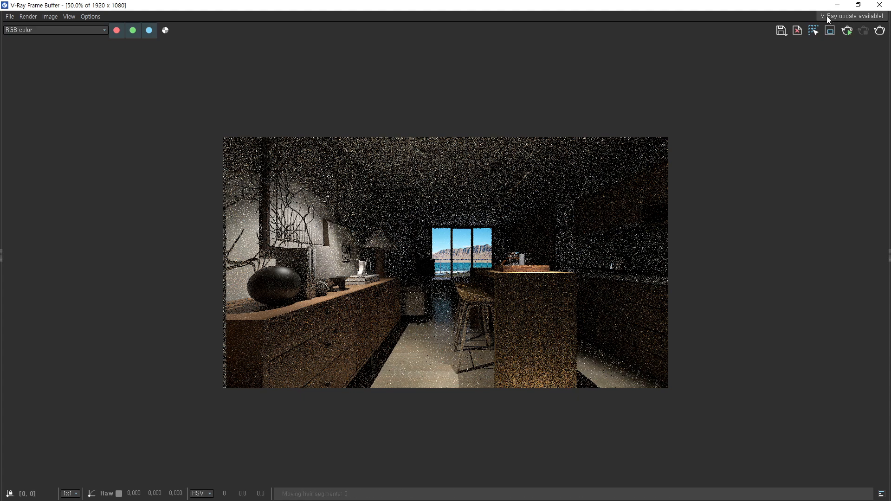
{"action": "double_click", "coordinate": [541, 289]}
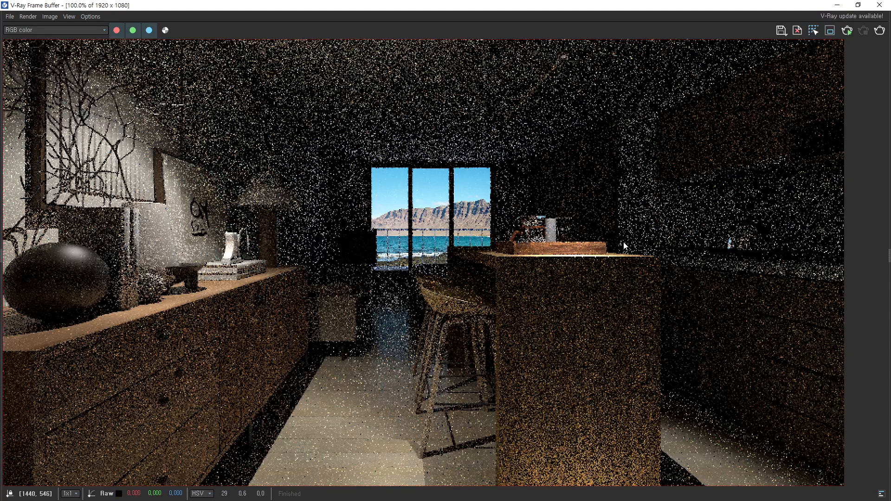
{"action": "scroll", "coordinate": [584, 292], "scroll_direction": "down", "scroll_amount": 1}
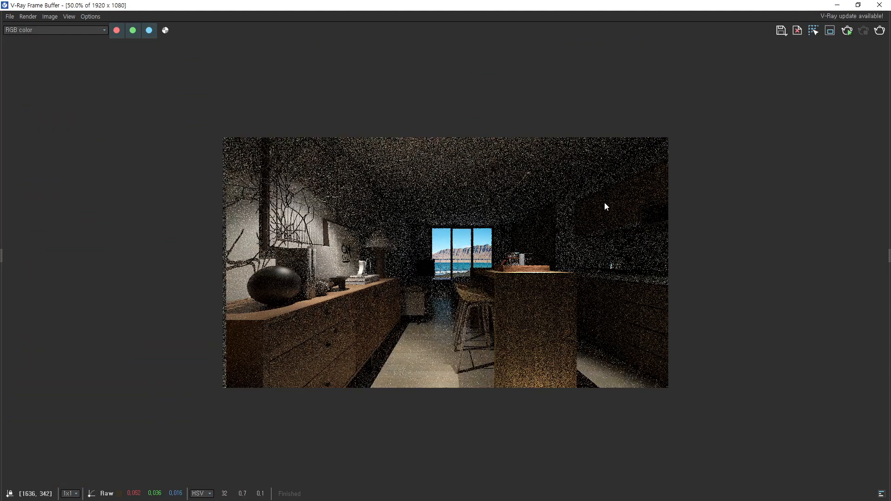
- Move the island's IES light about 111 mm outward, past the island's end panel
{"action": "double_click", "coordinate": [737, 6]}
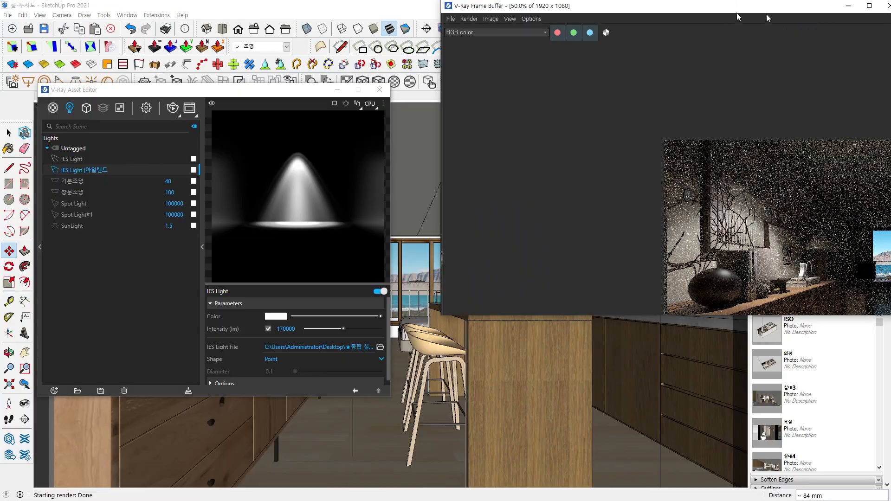
{"action": "left_click_drag", "start_coordinate": [767, 18], "coordinate": [890, 33]}
{"action": "middle_click_drag", "start_coordinate": [580, 302], "coordinate": [610, 350]}
{"action": "middle_click_drag", "start_coordinate": [585, 394], "coordinate": [590, 364], "text": "shift"}
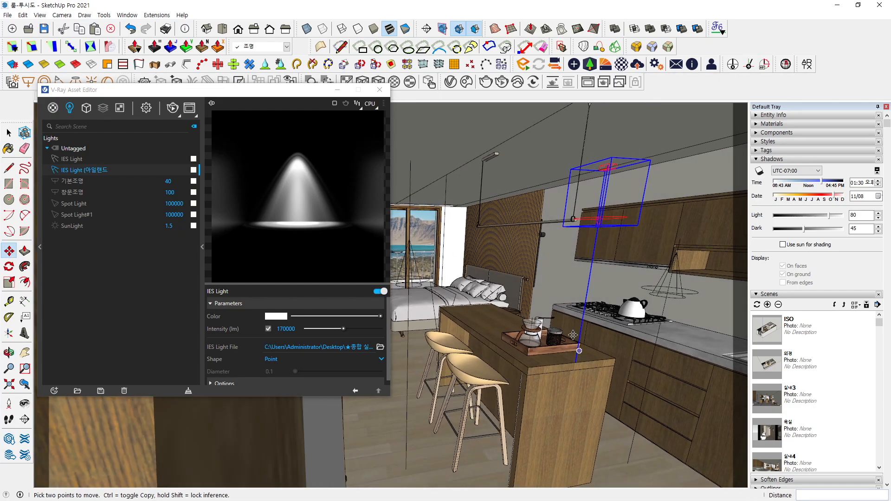
{"action": "key", "text": "space"}
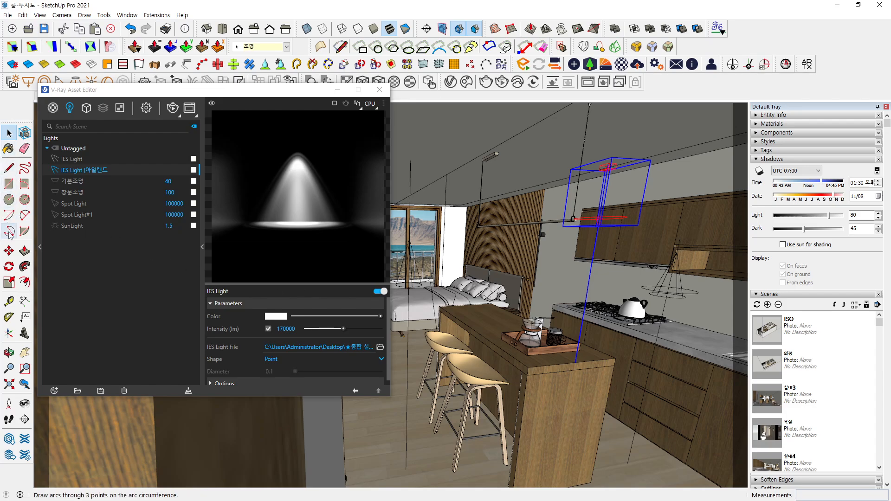
{"action": "left_click", "coordinate": [9, 251]}
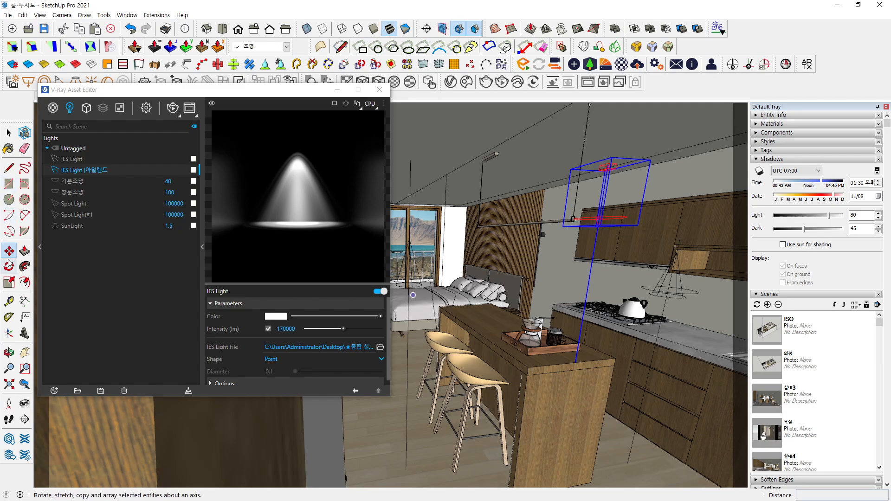
{"action": "left_click", "coordinate": [571, 367]}
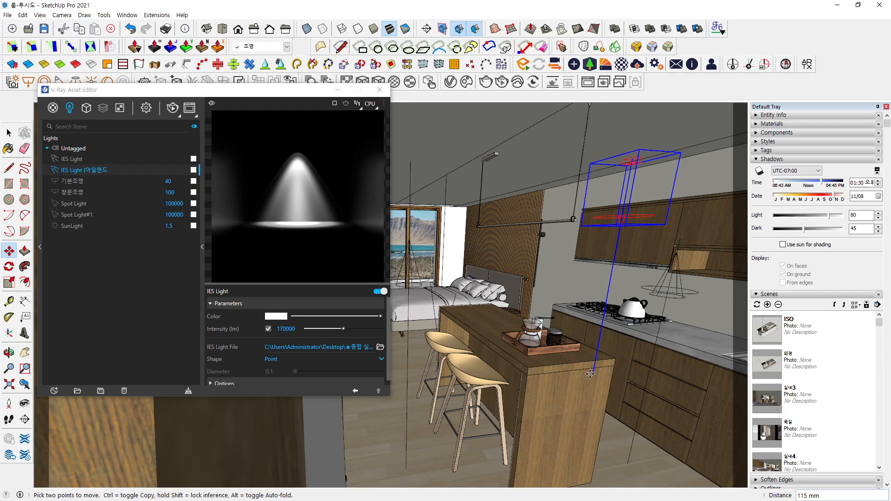
{"action": "left_click", "coordinate": [593, 370]}
- Return to the 실내1 scene and start an interactive render beside the light settings
{"action": "left_click_drag", "start_coordinate": [165, 89], "coordinate": [173, 135]}
{"action": "left_click", "coordinate": [175, 98]}
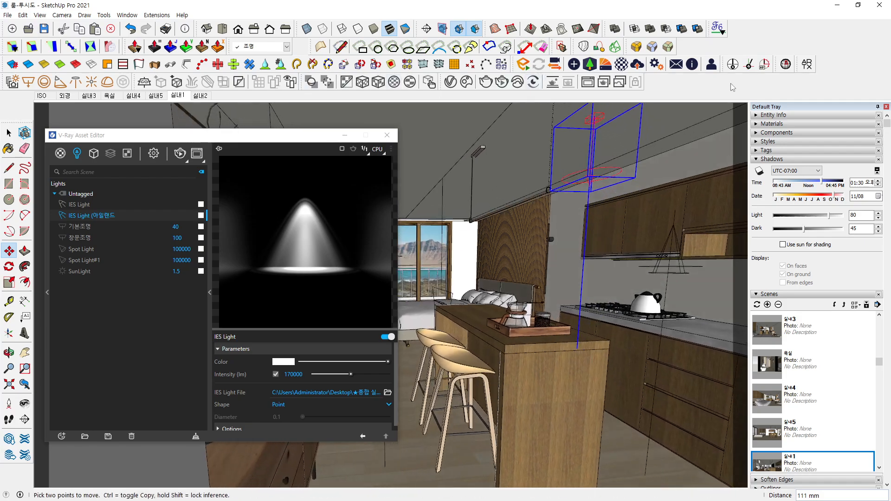
{"action": "left_click_drag", "start_coordinate": [890, 69], "coordinate": [660, 64]}
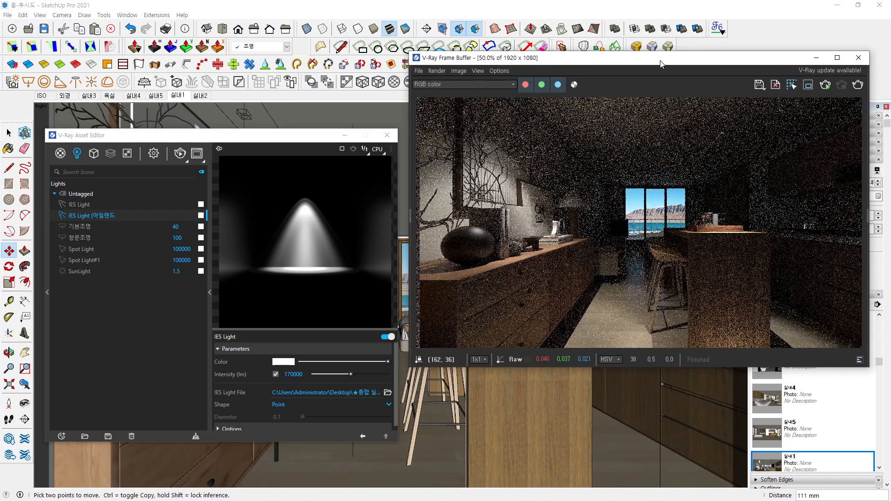
{"action": "double_click", "coordinate": [665, 54]}
{"action": "left_click", "coordinate": [825, 35]}
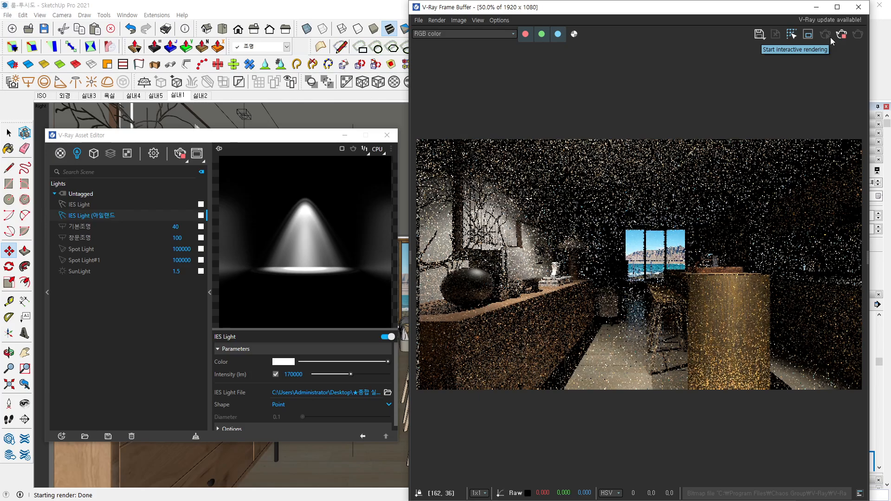
- Examine how the moved IES light falls on the island's end panel and countertop edge in the render
{"action": "scroll", "coordinate": [787, 331], "scroll_direction": "up", "scroll_amount": 1}
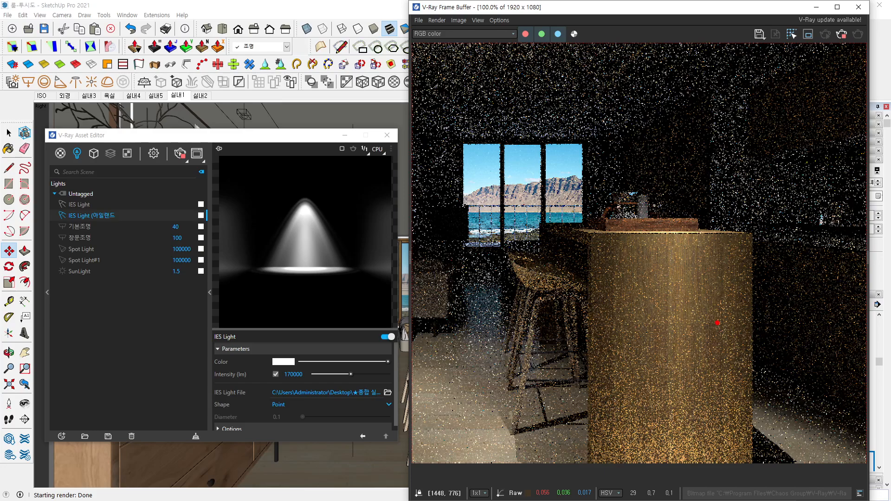
{"action": "mouse_move", "coordinate": [629, 342]}
{"action": "left_mouse_down"}
{"action": "mouse_move", "coordinate": [580, 214]}
{"action": "mouse_move", "coordinate": [696, 200]}
{"action": "mouse_move", "coordinate": [747, 325]}
{"action": "left_mouse_up"}
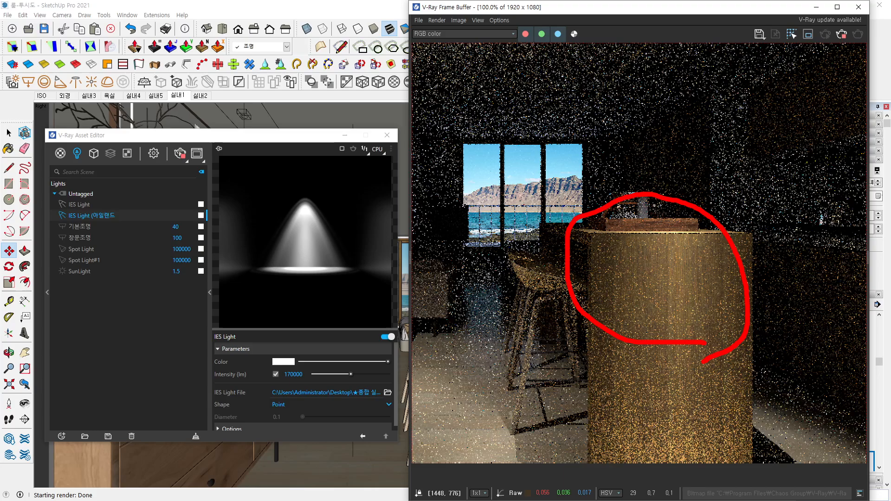
{"action": "key", "text": "Escape"}
{"action": "scroll", "coordinate": [708, 352], "scroll_direction": "down", "scroll_amount": 1}
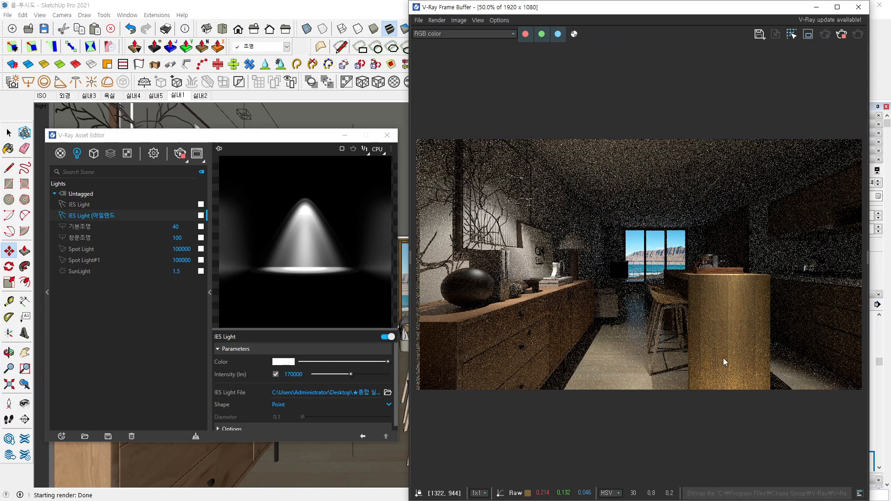
{"action": "scroll", "coordinate": [724, 360], "scroll_direction": "up", "scroll_amount": 1}
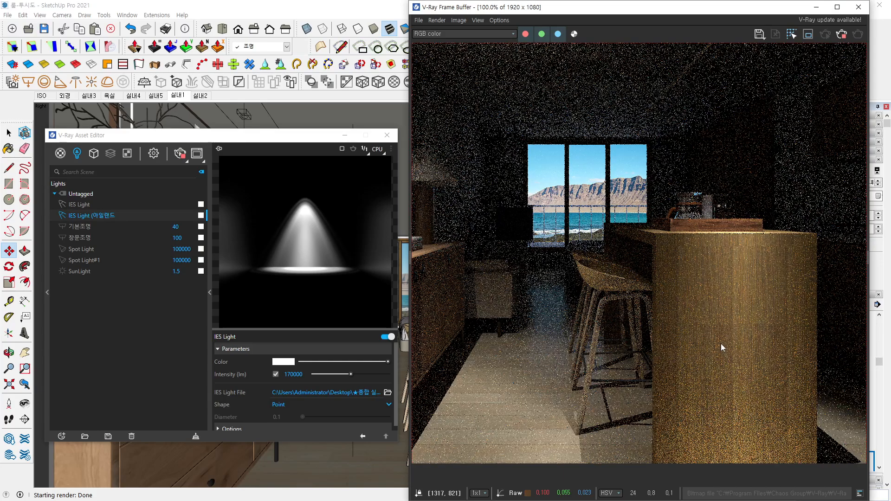
{"action": "scroll", "coordinate": [720, 343], "scroll_direction": "down", "scroll_amount": 1}
{"action": "scroll", "coordinate": [739, 294], "scroll_direction": "up", "scroll_amount": 1}
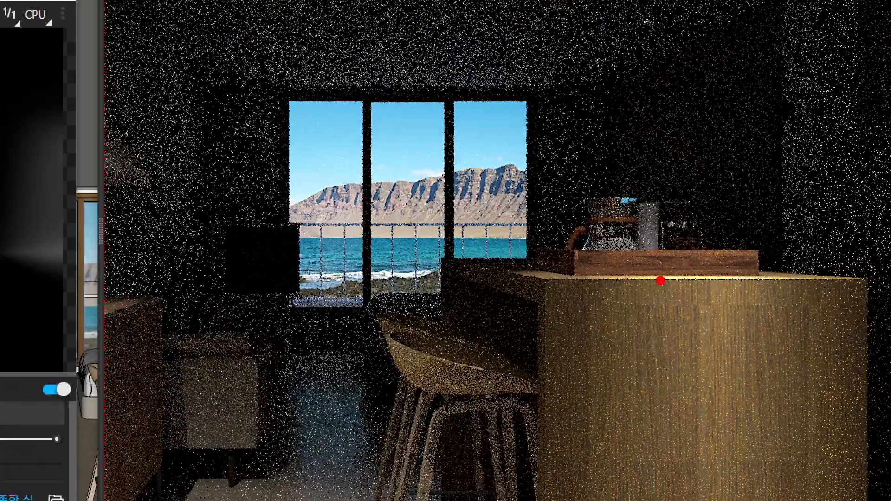
{"action": "mouse_move", "coordinate": [572, 282]}
{"action": "left_mouse_down"}
{"action": "mouse_move", "coordinate": [747, 288]}
{"action": "mouse_move", "coordinate": [867, 280]}
{"action": "left_mouse_up"}
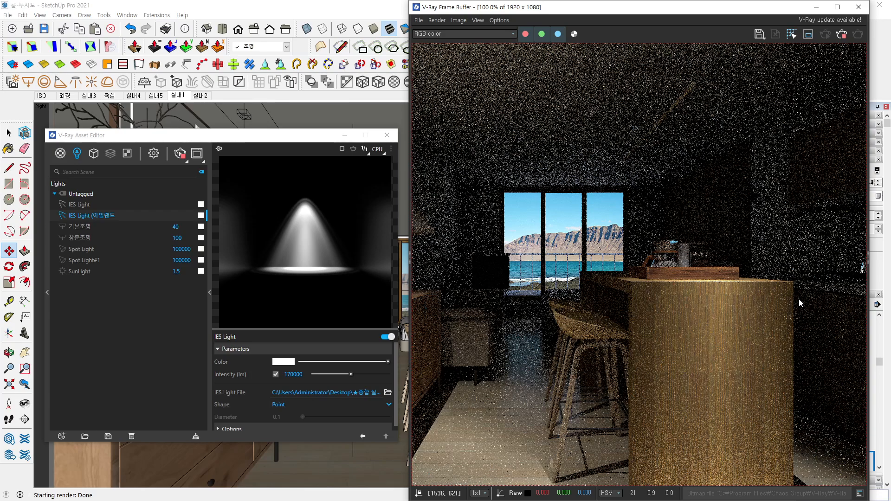
{"action": "scroll", "coordinate": [766, 295], "scroll_direction": "down", "scroll_amount": 2}
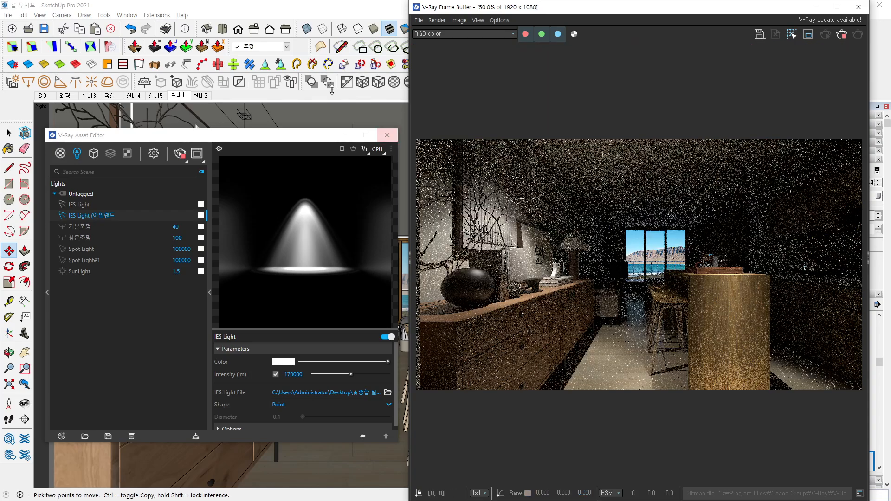
- Stop the refreshed render and check the island's end panel up close for the light pattern
{"action": "left_click", "coordinate": [276, 118]}
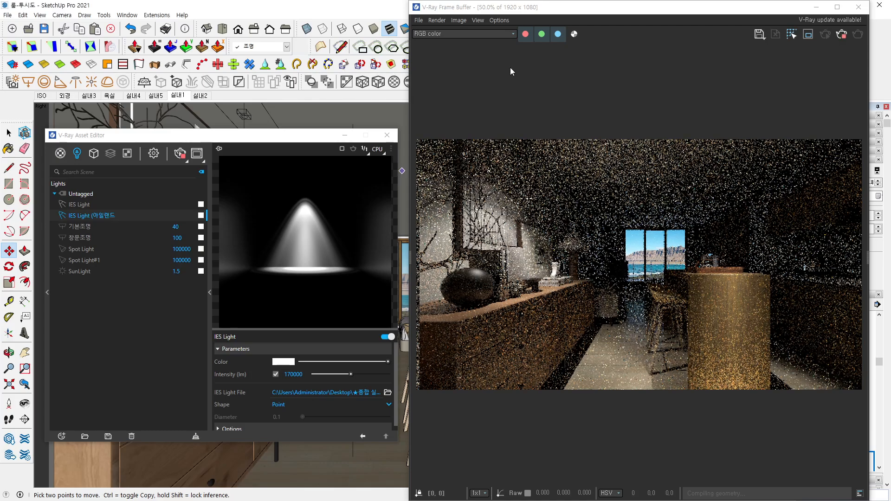
{"action": "left_click_drag", "start_coordinate": [240, 131], "coordinate": [236, 70]}
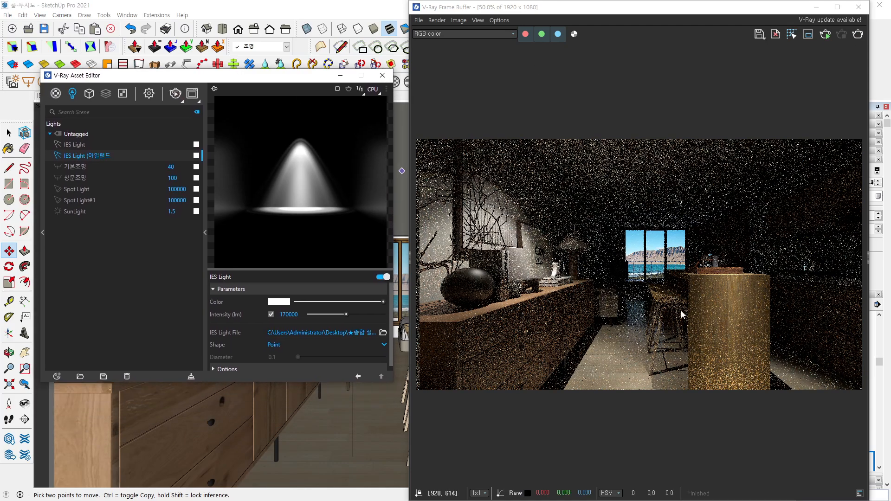
{"action": "scroll", "coordinate": [747, 301], "scroll_direction": "up", "scroll_amount": 2}
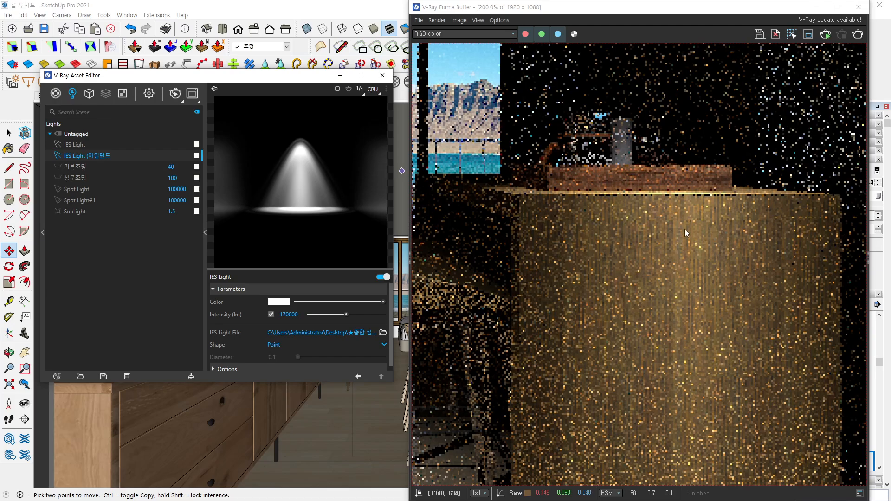
{"action": "scroll", "coordinate": [699, 241], "scroll_direction": "down", "scroll_amount": 2}
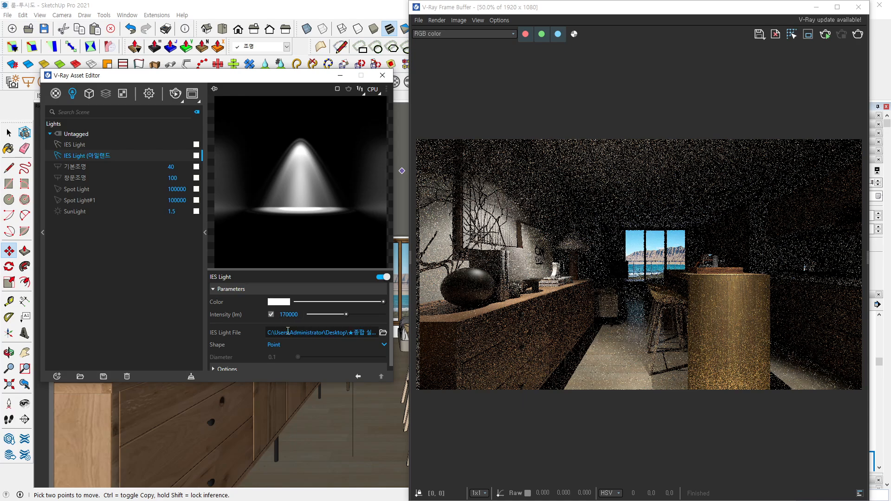
- Set the island IES light's colour temperature to 6200 K and close the colour picker
{"action": "left_click", "coordinate": [280, 302]}
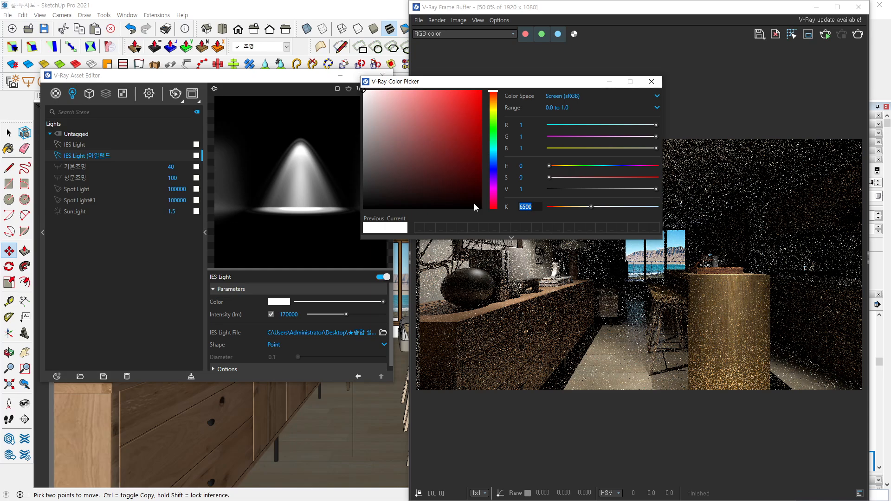
{"action": "type", "text": "6200"}
{"action": "key", "text": "Return"}
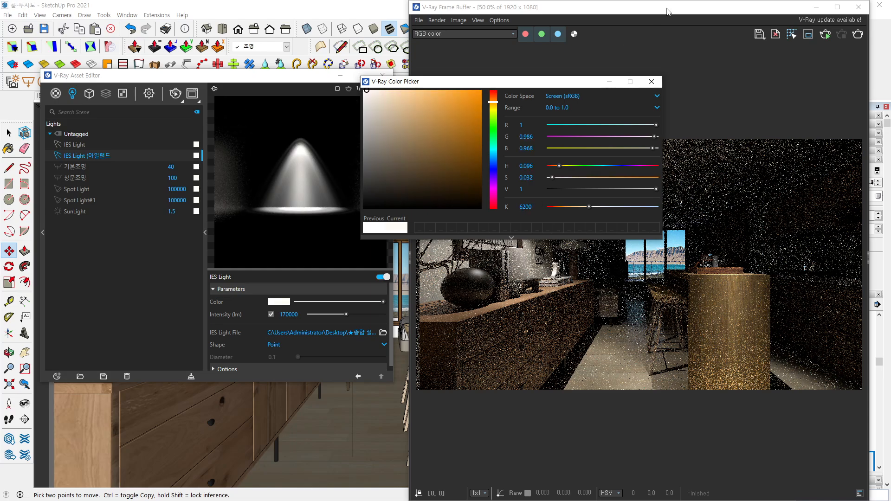
{"action": "left_click", "coordinate": [652, 81]}
{"action": "left_click_drag", "start_coordinate": [287, 80], "coordinate": [288, 49]}
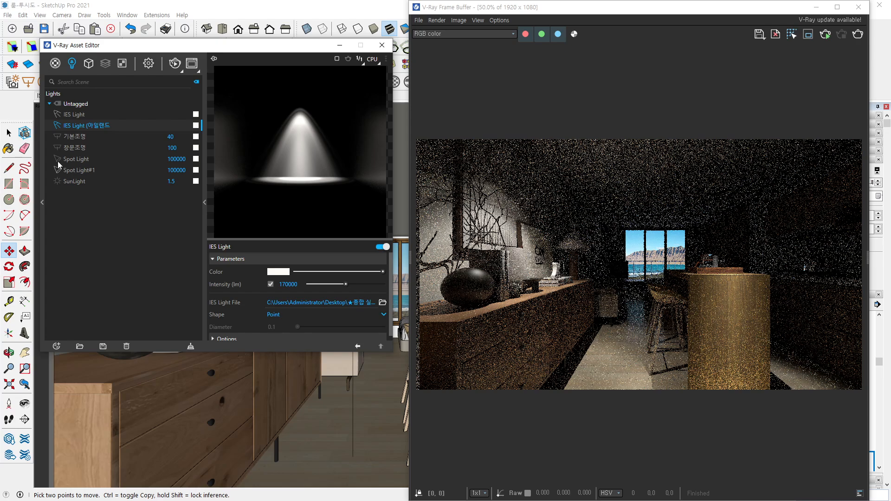
- Switch on Spot Light and Spot Light#1, start an interactive render and view it maximized at 100%
{"action": "left_click", "coordinate": [176, 64]}
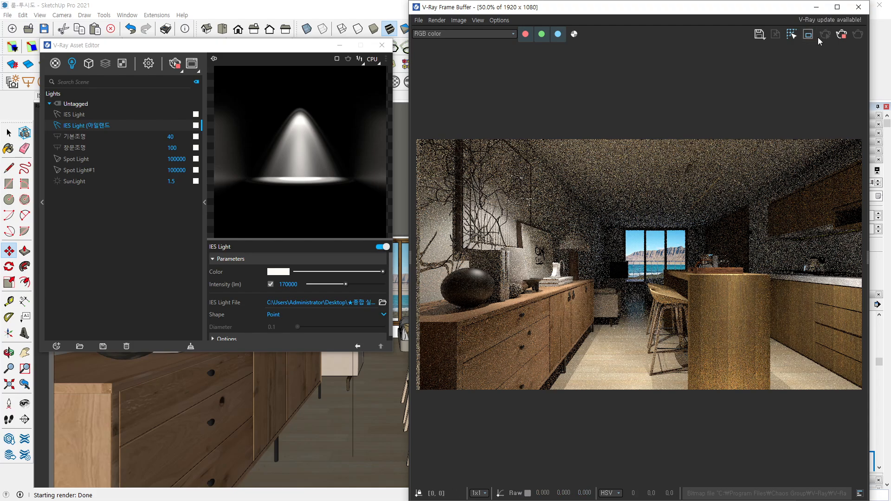
{"action": "left_click", "coordinate": [837, 7]}
{"action": "double_click", "coordinate": [563, 321]}
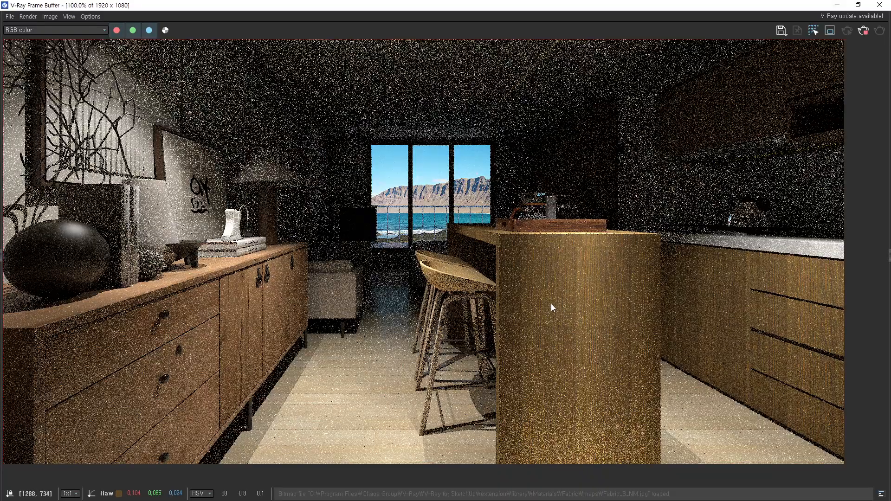
- Examine the spot lights' light and shadow edges on the sideboard top, the floor by the stools and beside the island
{"action": "middle_click_drag", "start_coordinate": [550, 304], "coordinate": [568, 286]}
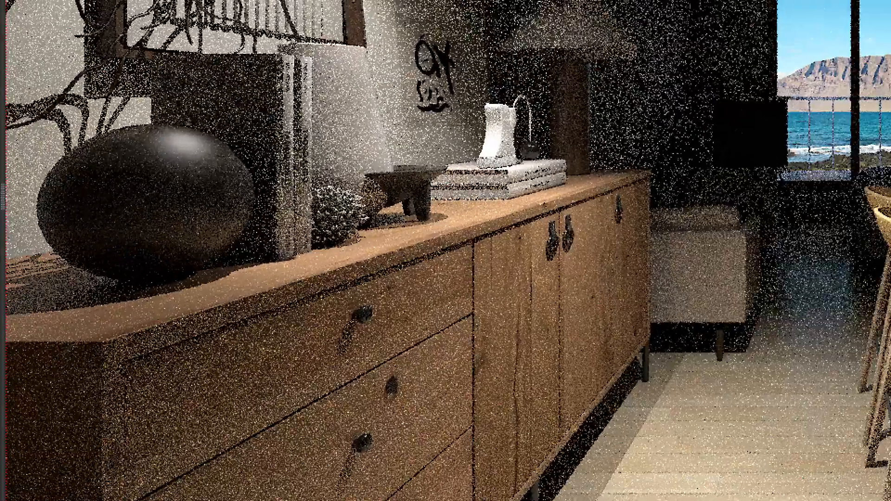
{"action": "mouse_move", "coordinate": [57, 316]}
{"action": "left_mouse_down"}
{"action": "mouse_move", "coordinate": [8, 293]}
{"action": "mouse_move", "coordinate": [51, 302]}
{"action": "left_mouse_up"}
{"action": "left_click_drag", "start_coordinate": [158, 290], "coordinate": [182, 278]}
{"action": "left_click_drag", "start_coordinate": [373, 251], "coordinate": [429, 239]}
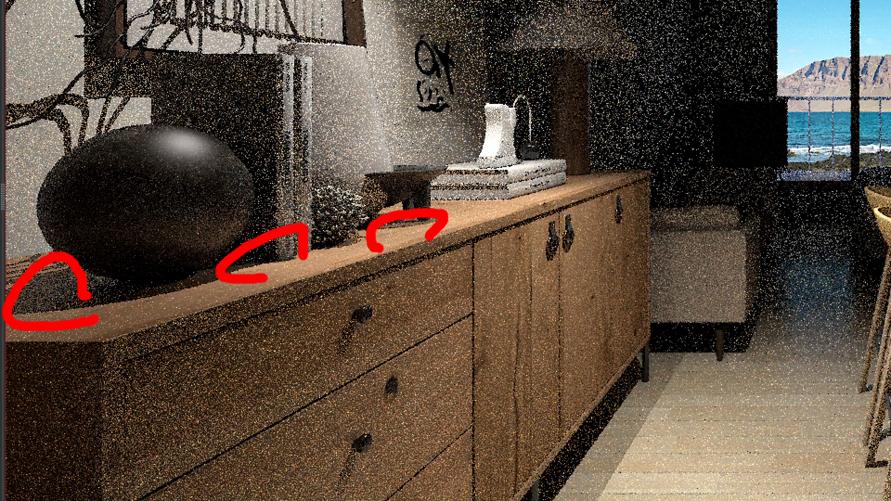
{"action": "left_click_drag", "start_coordinate": [656, 426], "coordinate": [640, 412]}
{"action": "mouse_move", "coordinate": [704, 366]}
{"action": "left_mouse_down"}
{"action": "mouse_move", "coordinate": [659, 325]}
{"action": "mouse_move", "coordinate": [682, 346]}
{"action": "left_mouse_up"}
{"action": "left_click_drag", "start_coordinate": [791, 343], "coordinate": [772, 370]}
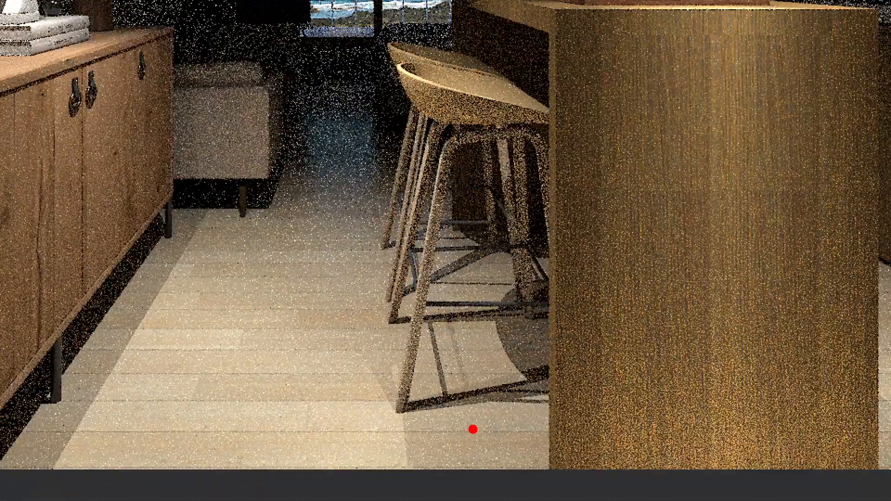
{"action": "mouse_move", "coordinate": [407, 445]}
{"action": "left_mouse_down"}
{"action": "mouse_move", "coordinate": [426, 369]}
{"action": "mouse_move", "coordinate": [434, 400]}
{"action": "left_mouse_up"}
{"action": "mouse_move", "coordinate": [489, 377]}
{"action": "left_mouse_down"}
{"action": "mouse_move", "coordinate": [480, 356]}
{"action": "mouse_move", "coordinate": [488, 376]}
{"action": "left_mouse_up"}
{"action": "mouse_move", "coordinate": [500, 322]}
{"action": "left_mouse_down"}
{"action": "mouse_move", "coordinate": [535, 291]}
{"action": "mouse_move", "coordinate": [515, 297]}
{"action": "left_mouse_up"}
{"action": "key", "text": "Escape"}
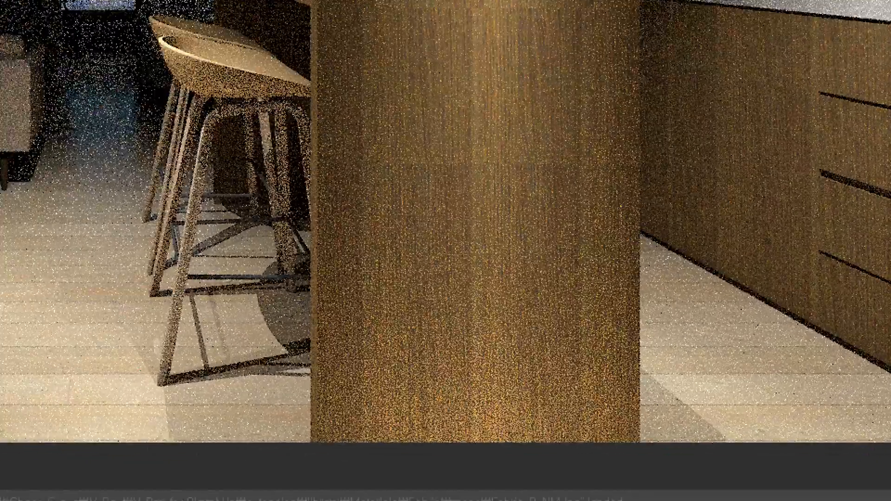
{"action": "mouse_move", "coordinate": [719, 417]}
{"action": "left_mouse_down"}
{"action": "mouse_move", "coordinate": [686, 430]}
{"action": "mouse_move", "coordinate": [687, 457]}
{"action": "left_mouse_up"}
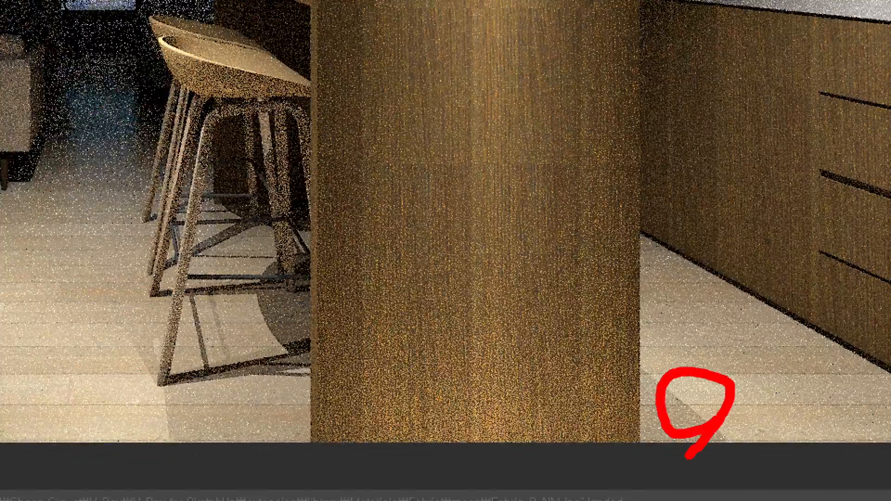
{"action": "key", "text": "Escape"}
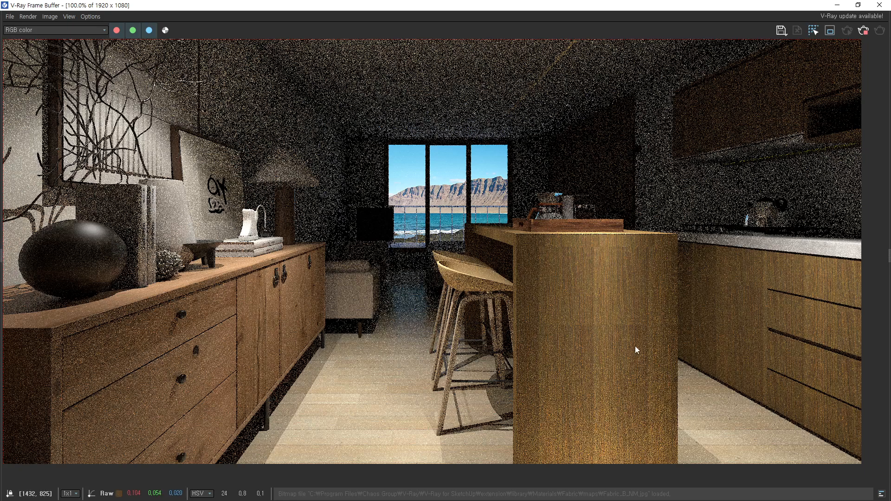
- Stop the interactive render and bring the frame buffer back to a smaller window beside the light settings
{"action": "scroll", "coordinate": [635, 346], "scroll_direction": "down", "scroll_amount": 1}
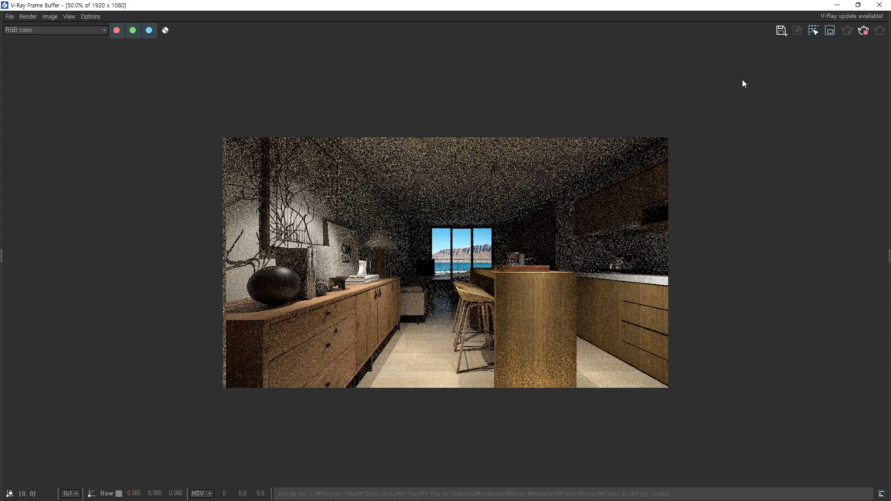
{"action": "left_click", "coordinate": [865, 33]}
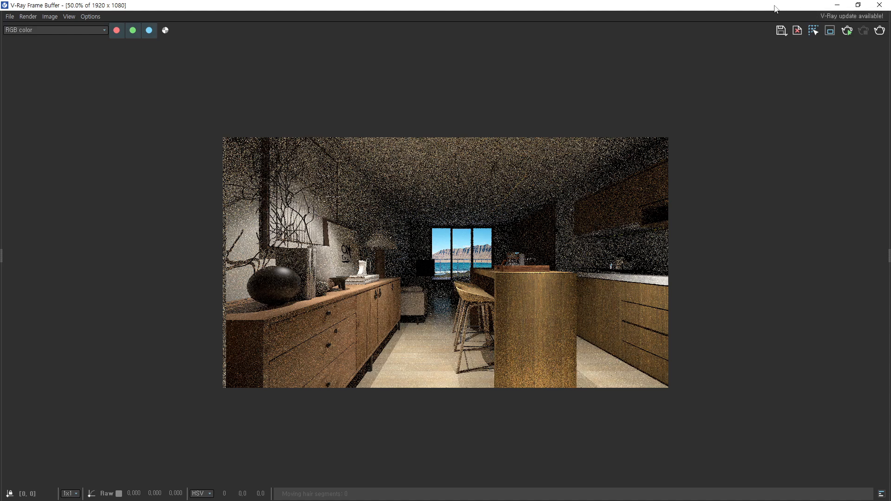
{"action": "mouse_move", "coordinate": [774, 5]}
{"action": "left_mouse_down"}
{"action": "mouse_move", "coordinate": [740, 33]}
{"action": "mouse_move", "coordinate": [739, 49]}
{"action": "left_mouse_up"}
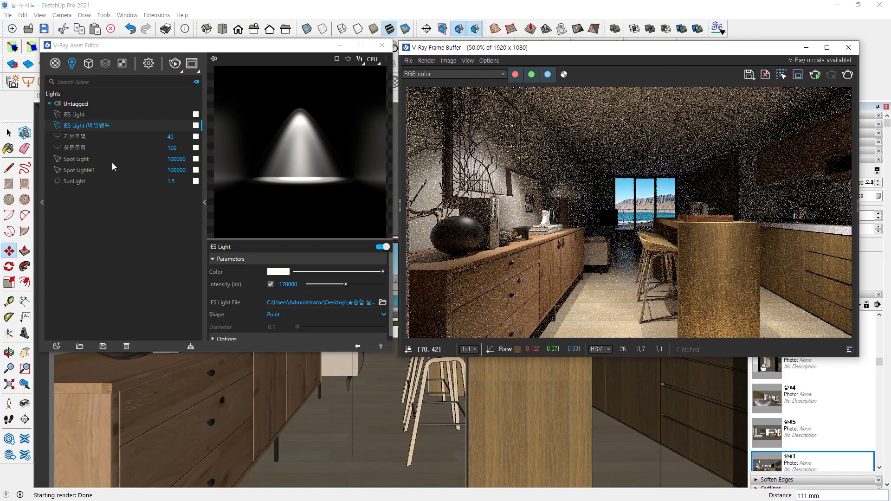
- Switch on SunLight and the 창문조명 light, render interactively and enlarge the frame buffer to show the whole image
{"action": "left_click", "coordinate": [58, 182]}
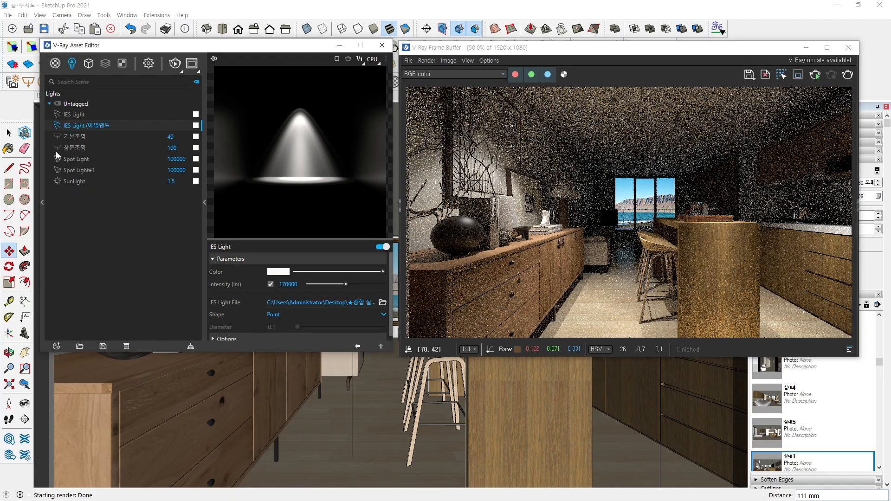
{"action": "left_click", "coordinate": [87, 149]}
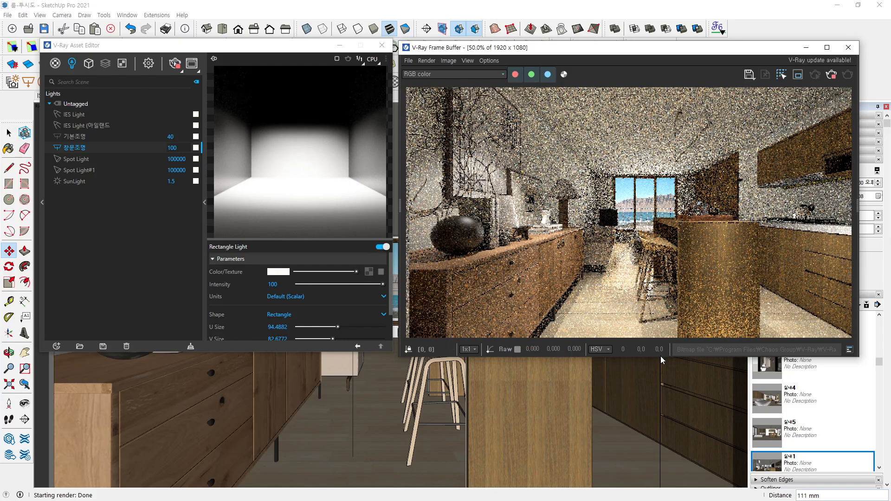
{"action": "left_click_drag", "start_coordinate": [654, 357], "coordinate": [655, 449]}
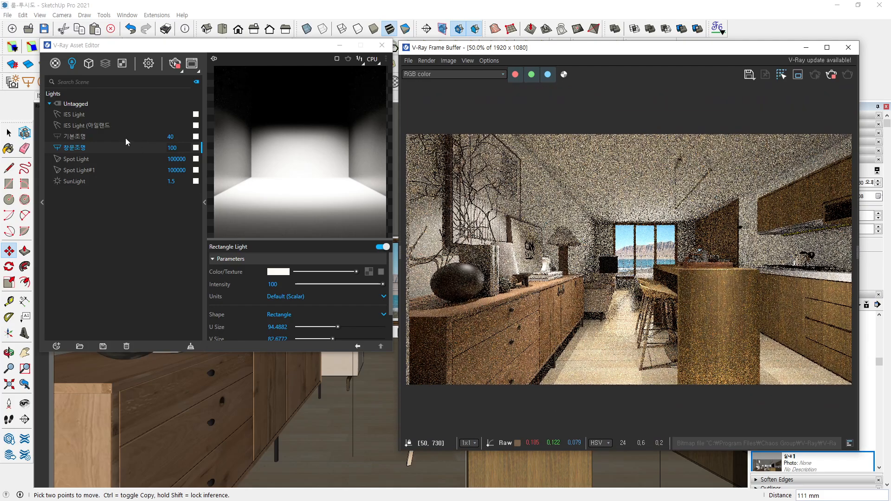
- Switch on the 기본조명 rectangle light, run a new interactive render with it and stop that render
{"action": "left_click", "coordinate": [58, 134]}
{"action": "left_click", "coordinate": [56, 138]}
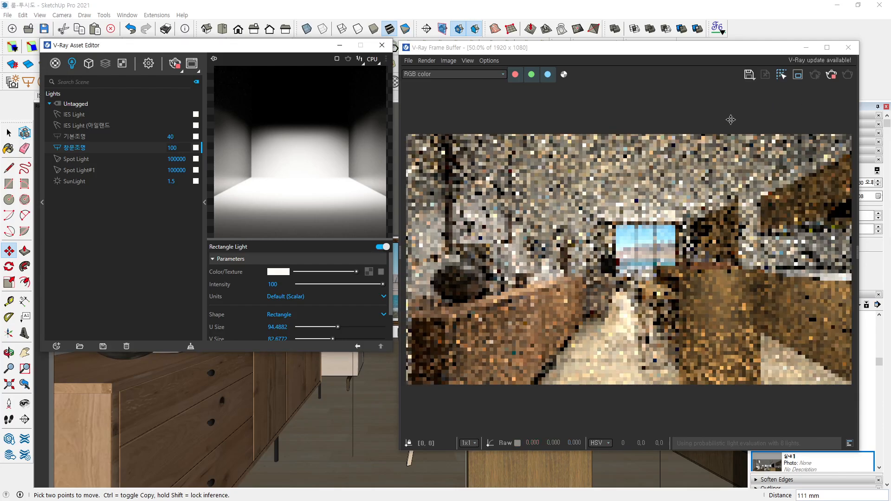
{"action": "left_click", "coordinate": [830, 75]}
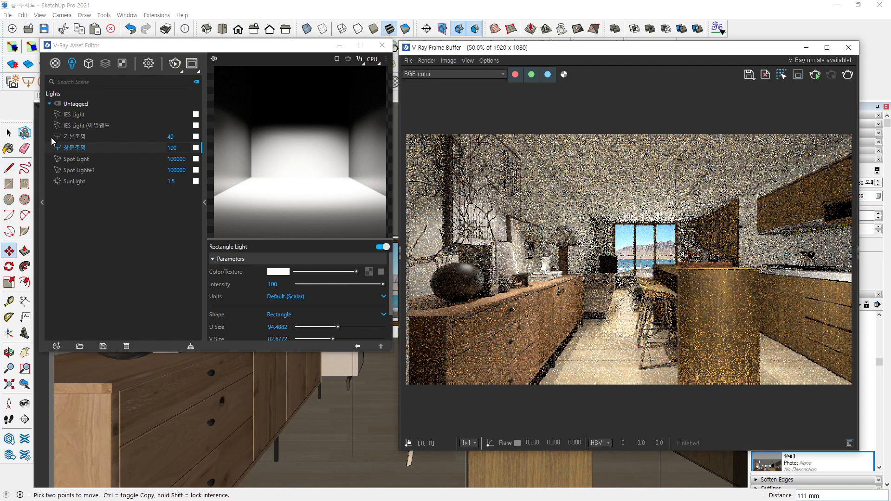
{"action": "left_click", "coordinate": [75, 136]}
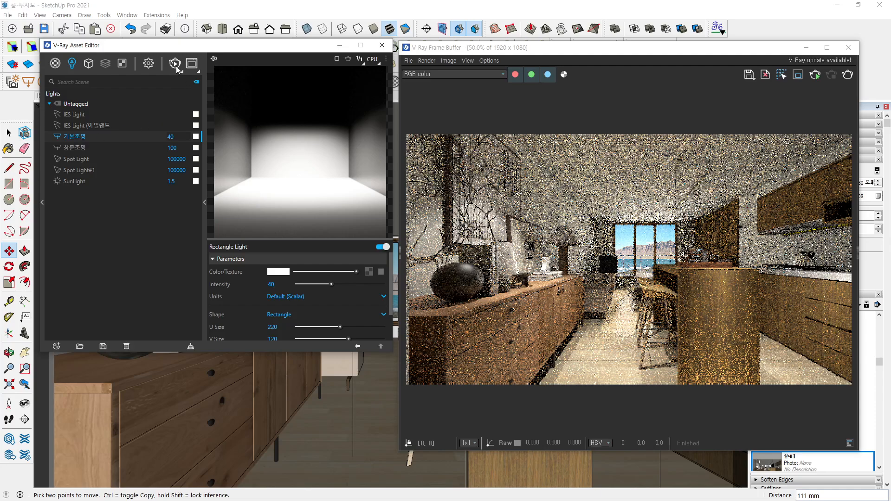
{"action": "left_click", "coordinate": [176, 65]}
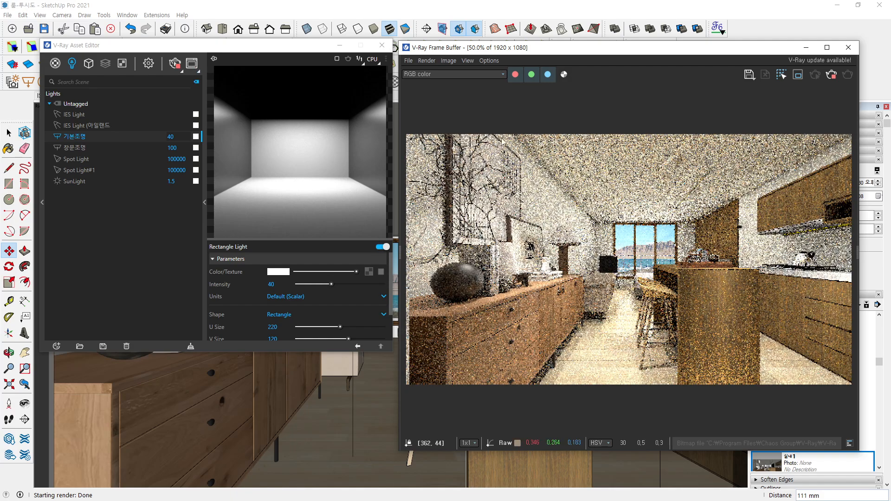
{"action": "left_click", "coordinate": [830, 79]}
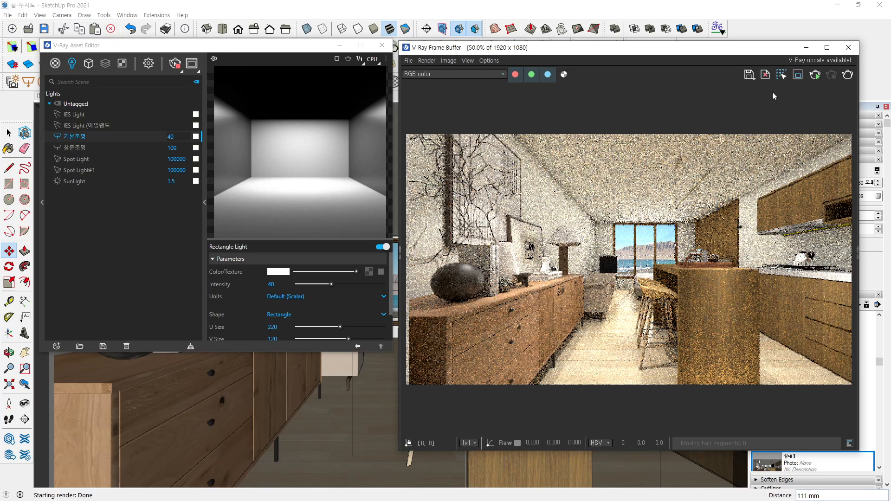
{"action": "key", "text": "ctrl+1"}
{"action": "left_click", "coordinate": [32, 172]}
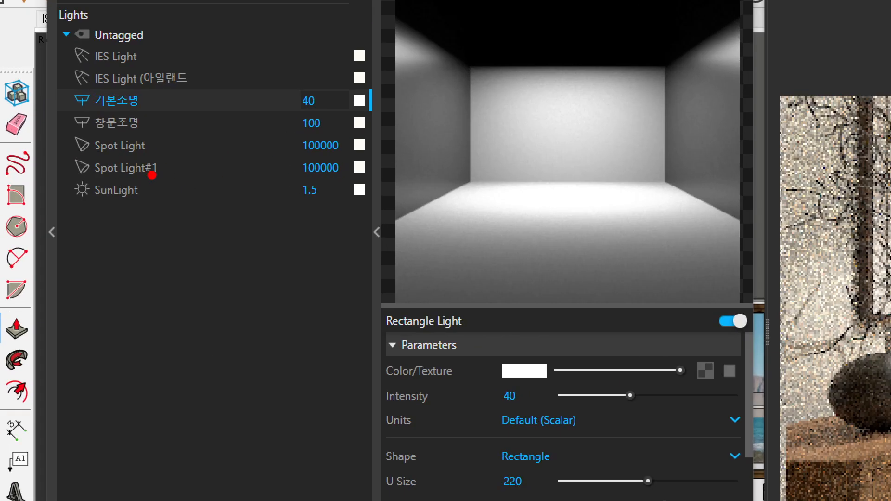
{"action": "left_click_drag", "start_coordinate": [209, 179], "coordinate": [174, 181]}
{"action": "mouse_move", "coordinate": [310, 190]}
{"action": "left_mouse_down"}
{"action": "mouse_move", "coordinate": [144, 192]}
{"action": "mouse_move", "coordinate": [92, 140]}
{"action": "mouse_move", "coordinate": [355, 161]}
{"action": "left_mouse_up"}
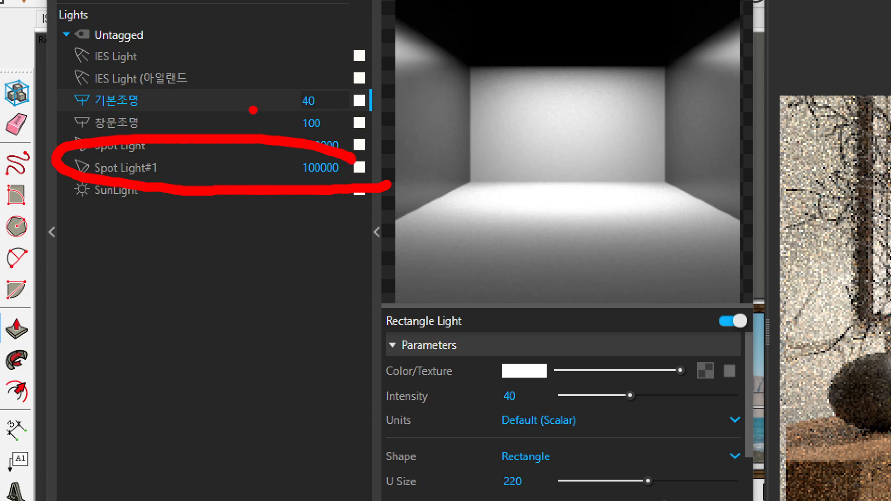
{"action": "key", "text": "Escape"}
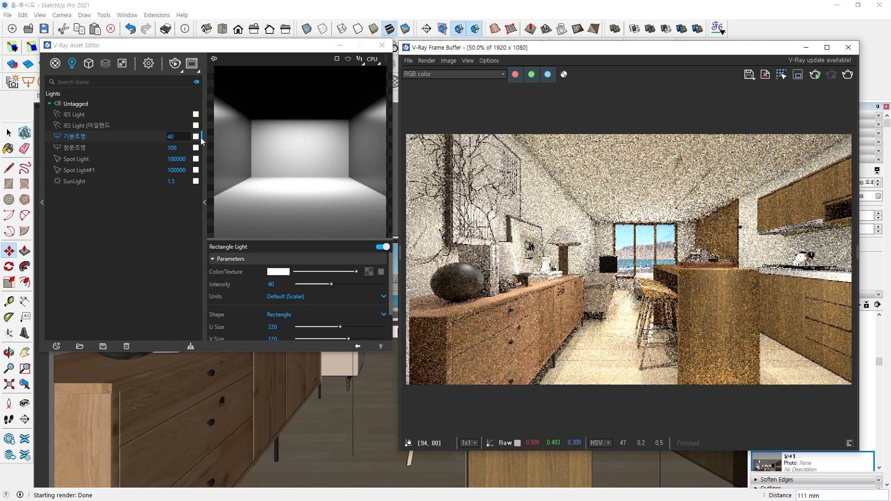
- Set the 기본조명 rectangle light's intensity to 35, check the effect in an interactive render and stop it
{"action": "double_click", "coordinate": [170, 136]}
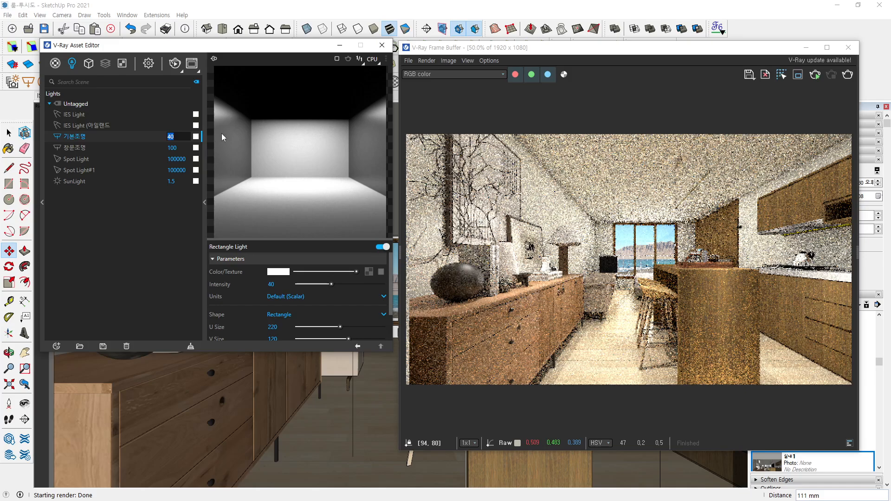
{"action": "type", "text": "35"}
{"action": "key", "text": "Return"}
{"action": "left_click", "coordinate": [180, 66]}
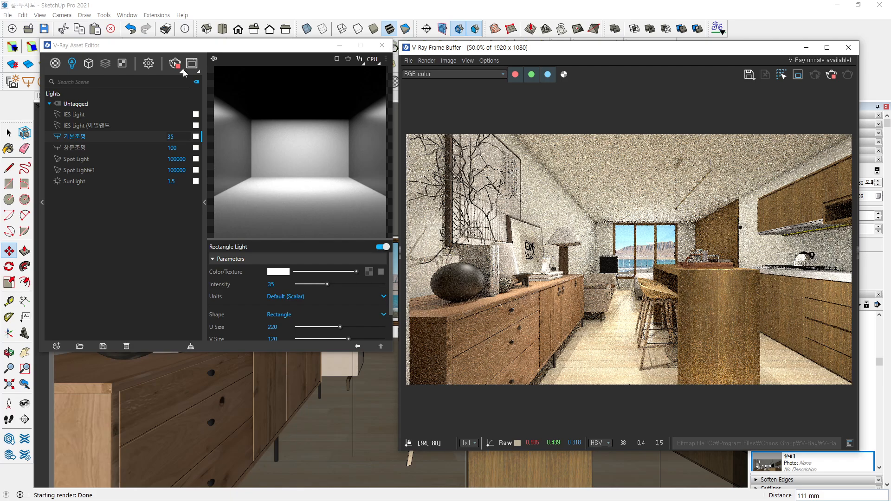
{"action": "scroll", "coordinate": [634, 228], "scroll_direction": "down", "scroll_amount": 1}
{"action": "scroll", "coordinate": [635, 227], "scroll_direction": "up", "scroll_amount": 1}
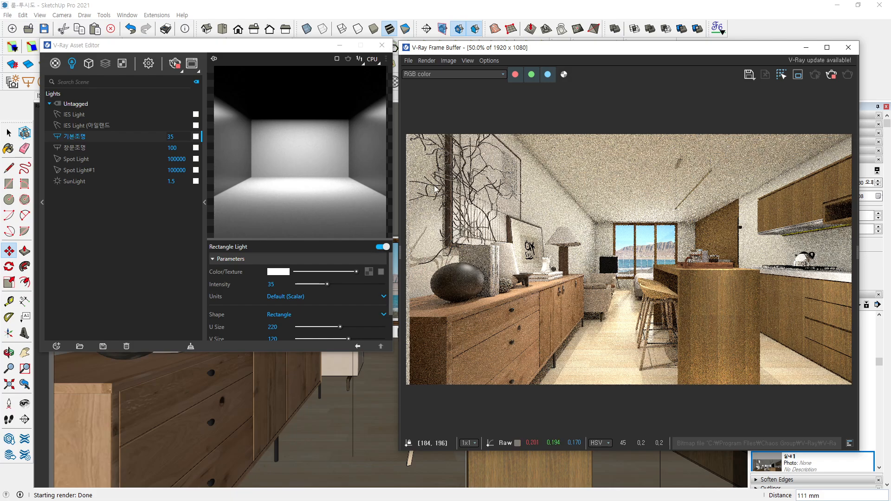
{"action": "left_click", "coordinate": [832, 75]}
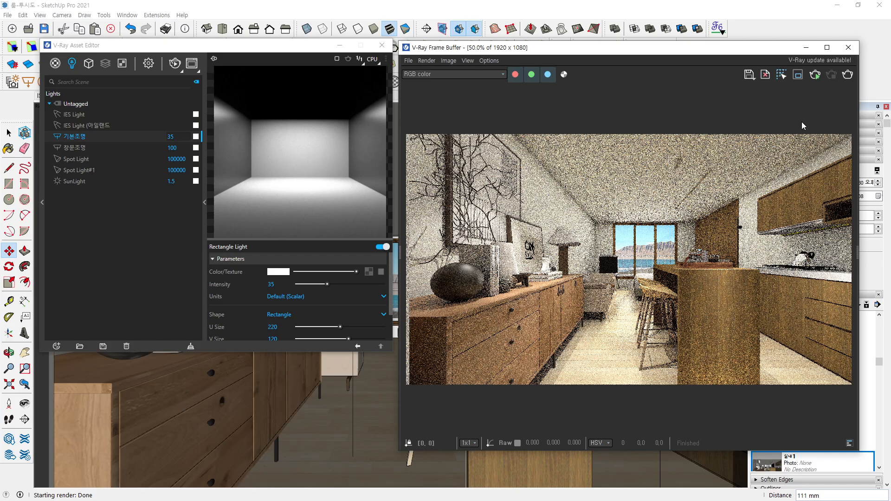
- Run a production render of the 실내1 scene, stop it, and minimize the frame buffer and asset editor
{"action": "left_click", "coordinate": [845, 77]}
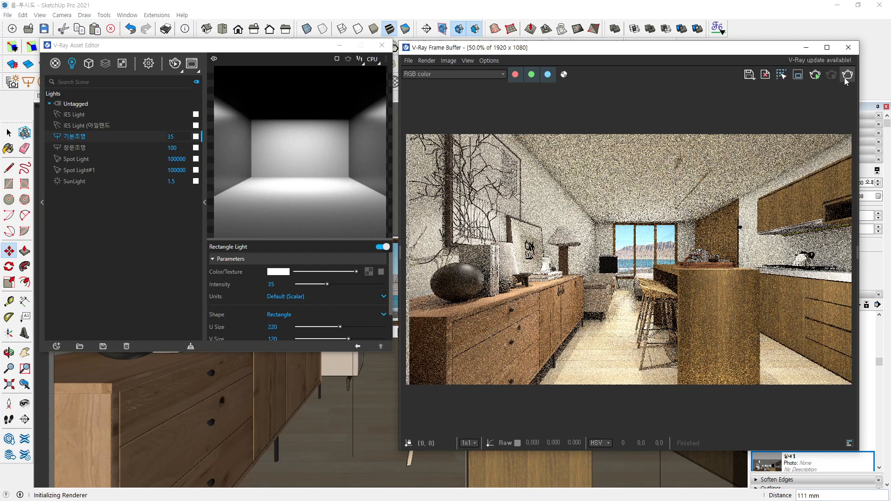
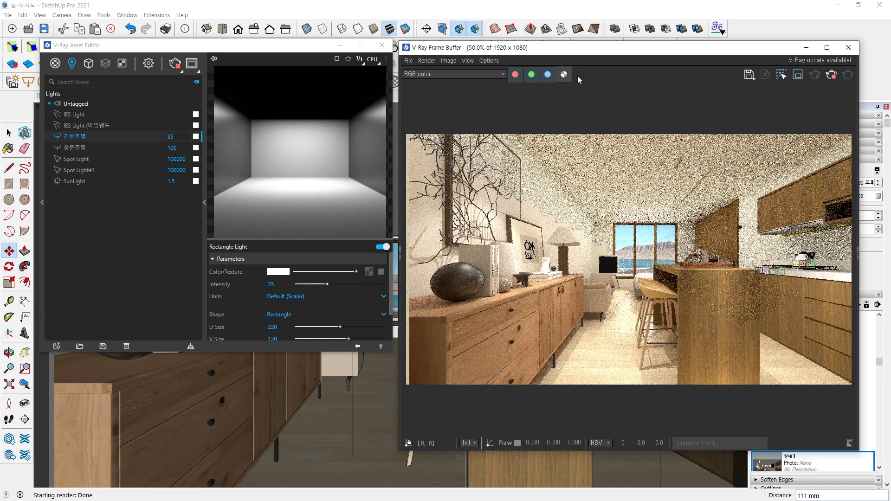
{"action": "left_click", "coordinate": [831, 75]}
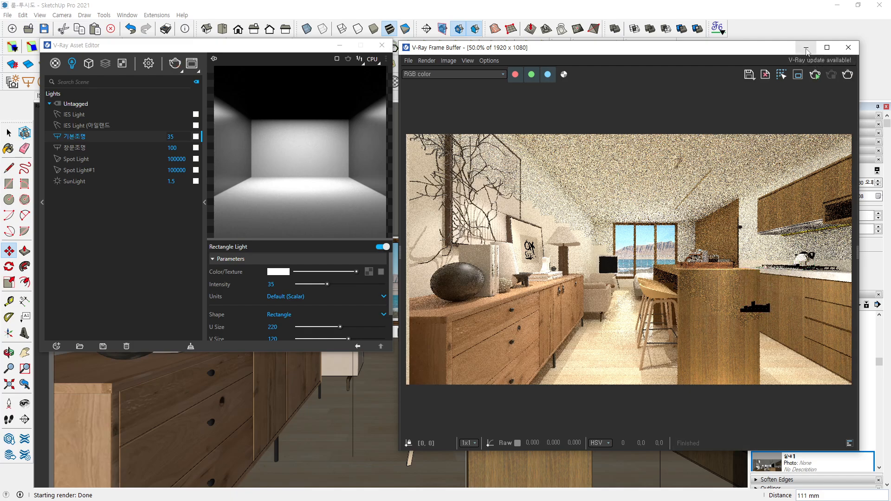
{"action": "left_click", "coordinate": [806, 47]}
{"action": "left_click", "coordinate": [339, 47]}
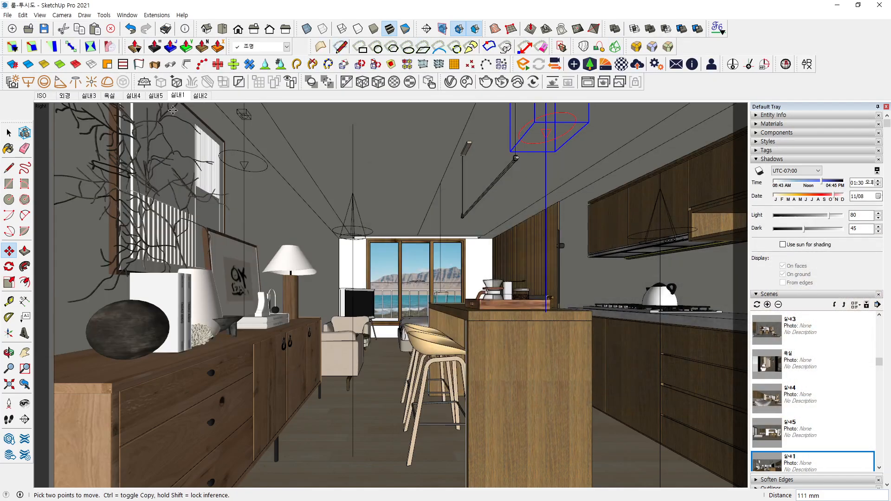
- Examine the kitchen cabinets, range hood and cooktop wall of the 실내1 interior from close up
{"action": "key", "text": "space"}
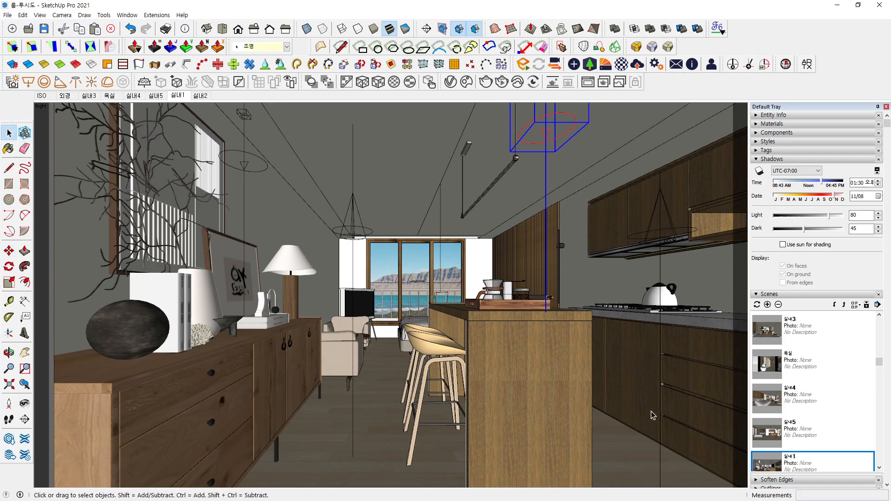
{"action": "left_click", "coordinate": [652, 414]}
{"action": "middle_click_drag", "start_coordinate": [610, 382], "coordinate": [559, 367]}
{"action": "middle_click_drag", "start_coordinate": [616, 353], "coordinate": [499, 333]}
{"action": "scroll", "coordinate": [629, 302], "scroll_direction": "up", "scroll_amount": 2}
{"action": "scroll", "coordinate": [554, 310], "scroll_direction": "up", "scroll_amount": 2}
{"action": "middle_click_drag", "start_coordinate": [447, 347], "coordinate": [662, 353]}
{"action": "middle_click_drag", "start_coordinate": [523, 342], "coordinate": [530, 351]}
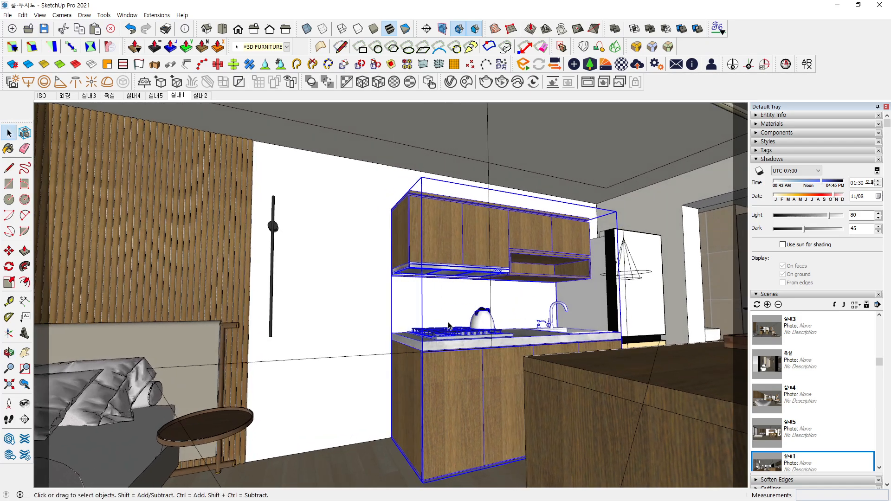
{"action": "scroll", "coordinate": [436, 308], "scroll_direction": "up", "scroll_amount": 3}
{"action": "middle_click_drag", "start_coordinate": [438, 310], "coordinate": [456, 311]}
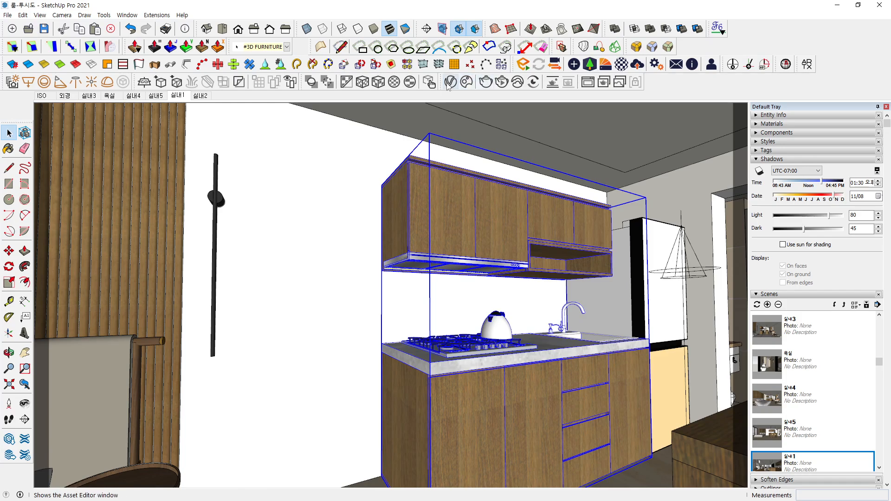
{"action": "middle_click_drag", "start_coordinate": [517, 318], "coordinate": [514, 312]}
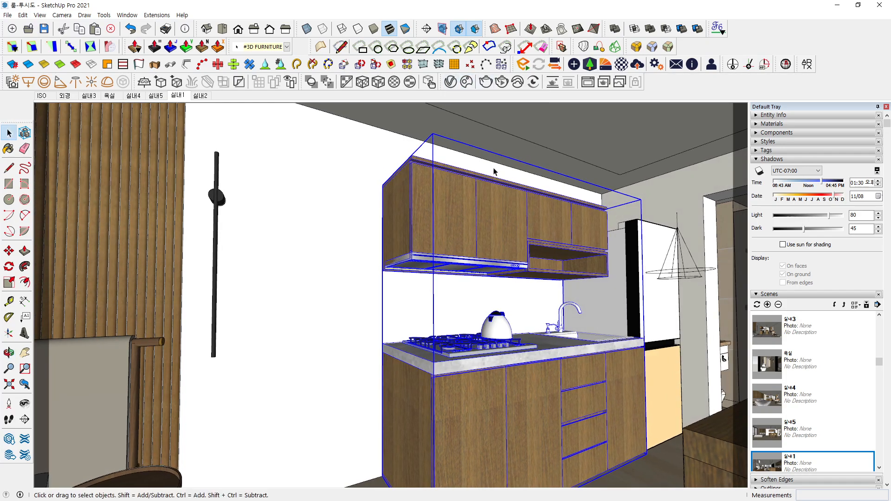
- Check the frame buffer and the asset editor's light list, and inspect the yellow light strip under the upper cabinet beside the range hood
{"action": "left_click", "coordinate": [587, 82]}
{"action": "mouse_move", "coordinate": [604, 51]}
{"action": "left_mouse_down"}
{"action": "mouse_move", "coordinate": [889, 41]}
{"action": "mouse_move", "coordinate": [586, 43]}
{"action": "mouse_move", "coordinate": [889, 43]}
{"action": "mouse_move", "coordinate": [700, 47]}
{"action": "mouse_move", "coordinate": [519, 25]}
{"action": "mouse_move", "coordinate": [889, 32]}
{"action": "left_mouse_up"}
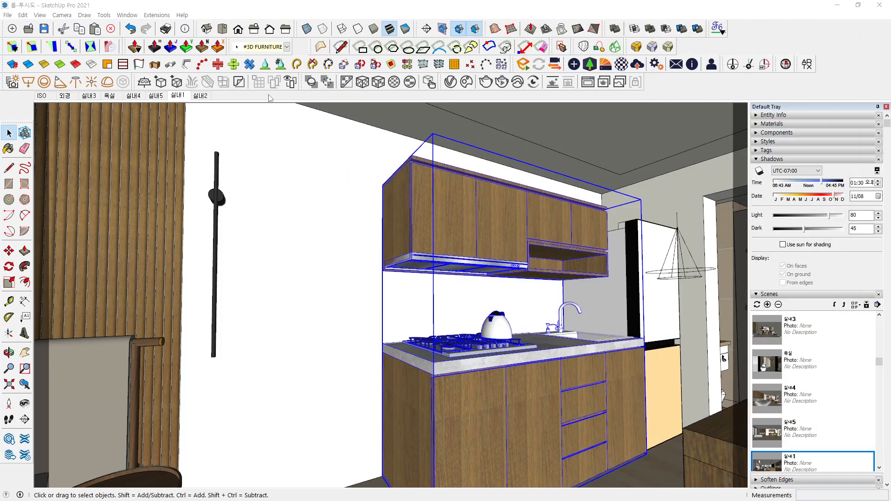
{"action": "left_click", "coordinate": [431, 84]}
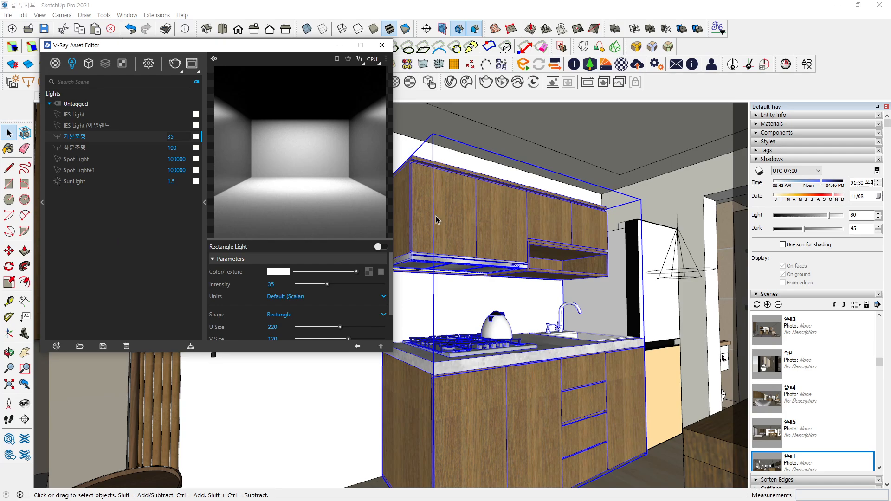
{"action": "left_click", "coordinate": [457, 293]}
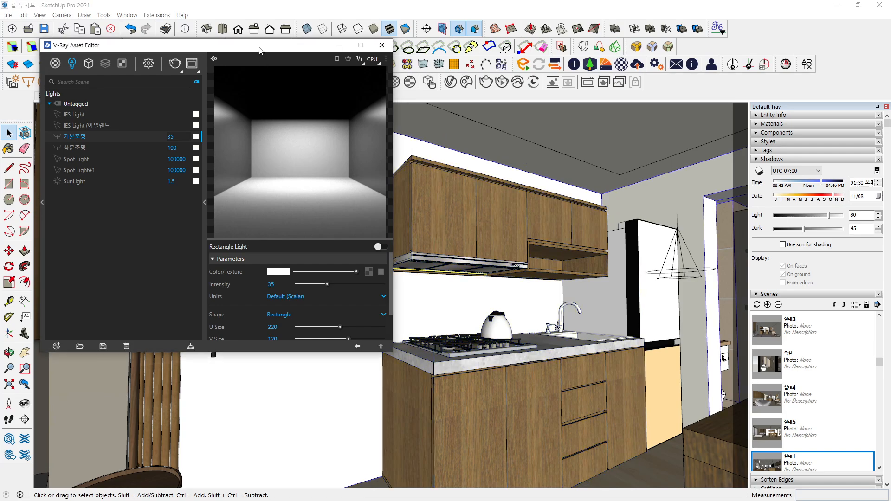
{"action": "left_click_drag", "start_coordinate": [260, 45], "coordinate": [170, 89]}
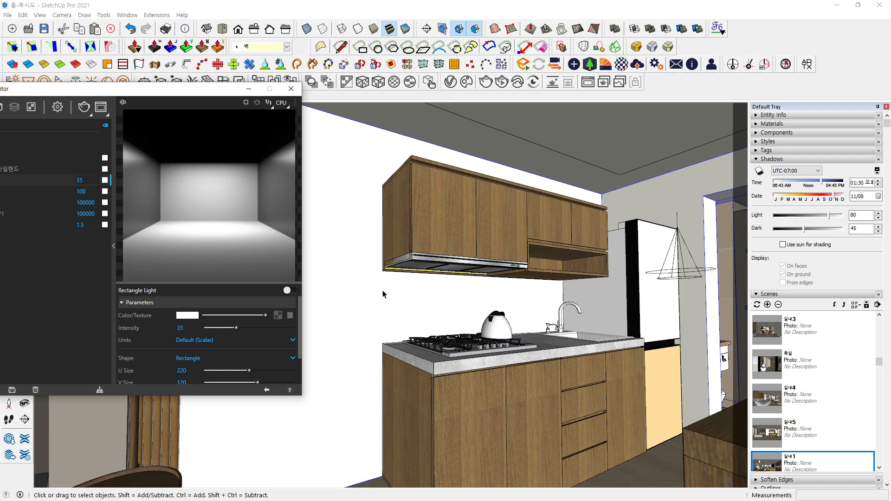
{"action": "left_click", "coordinate": [411, 295]}
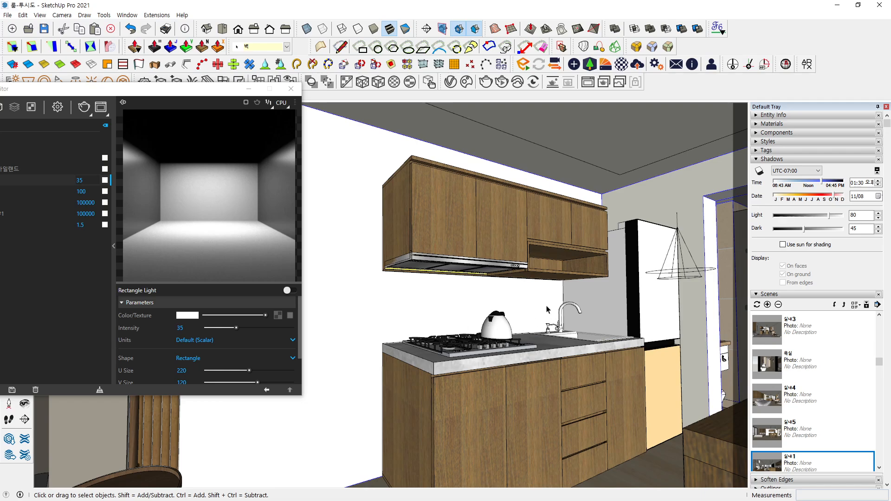
{"action": "scroll", "coordinate": [536, 298], "scroll_direction": "up", "scroll_amount": 4}
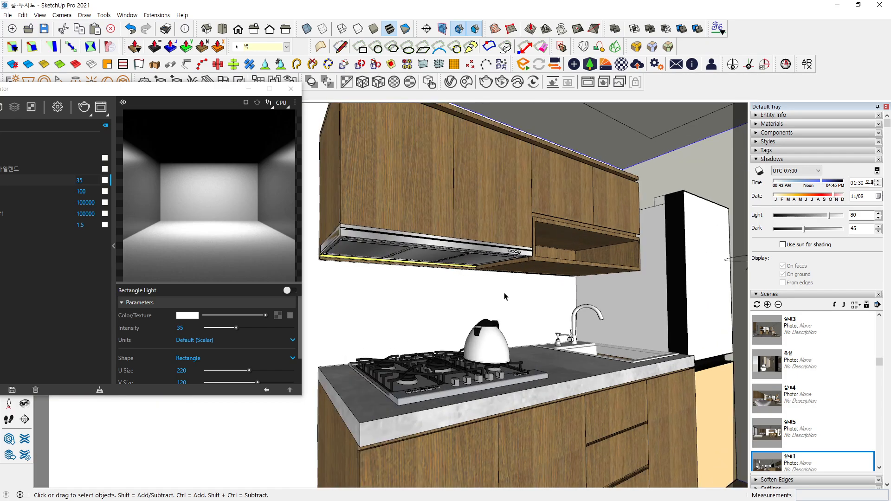
{"action": "middle_click_drag", "start_coordinate": [508, 297], "coordinate": [485, 278]}
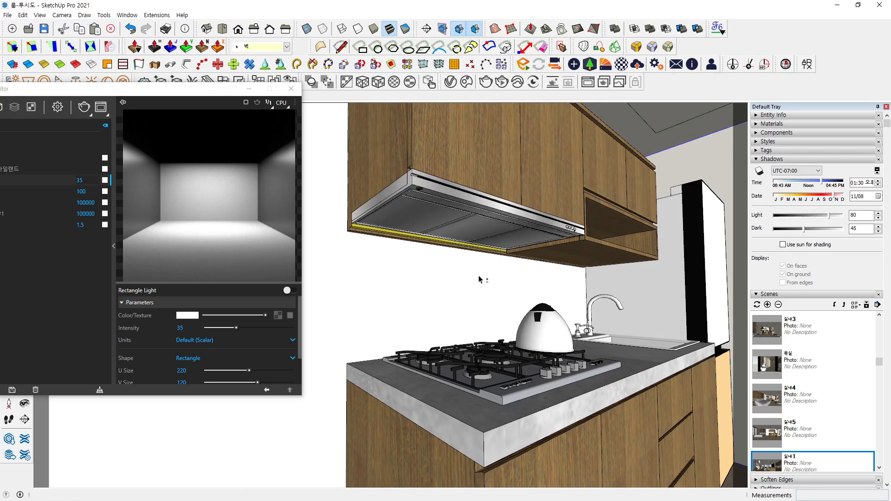
{"action": "left_click_drag", "start_coordinate": [197, 93], "coordinate": [890, 129]}
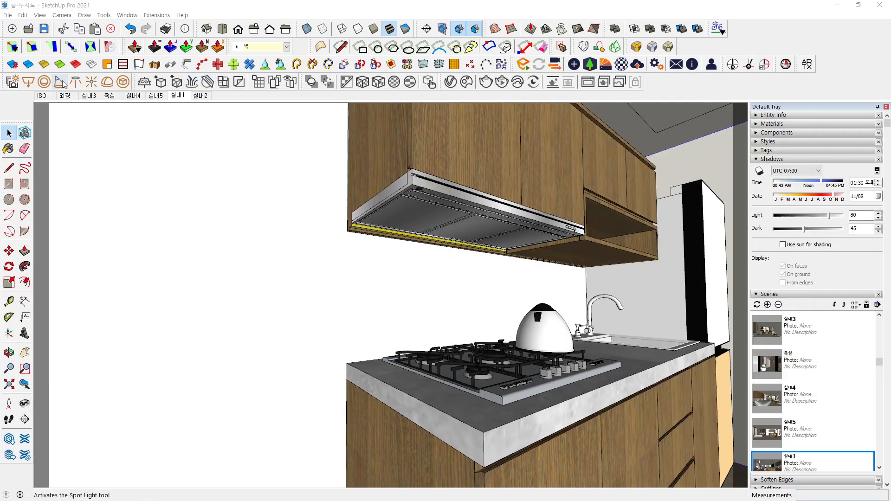
- Try to draw a rectangle light along the yellow strip under the range hood, and undo it
{"action": "left_click", "coordinate": [29, 82]}
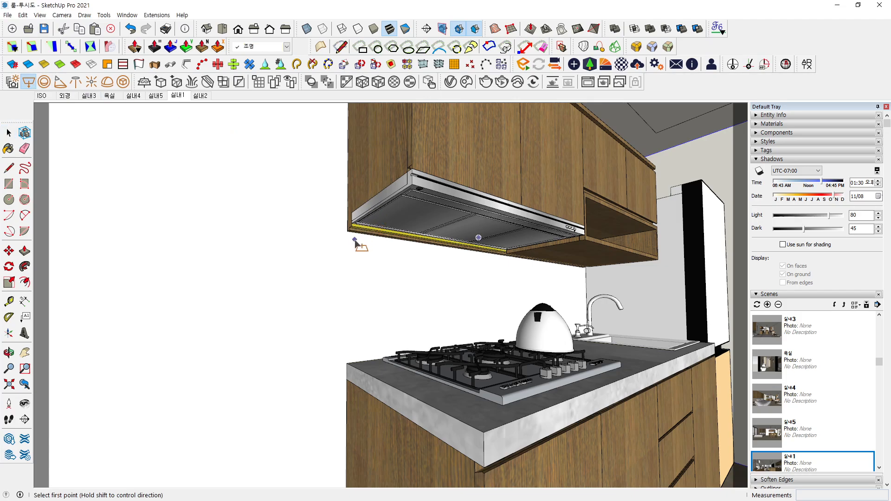
{"action": "scroll", "coordinate": [356, 232], "scroll_direction": "up", "scroll_amount": 2}
{"action": "scroll", "coordinate": [356, 230], "scroll_direction": "down", "scroll_amount": 1}
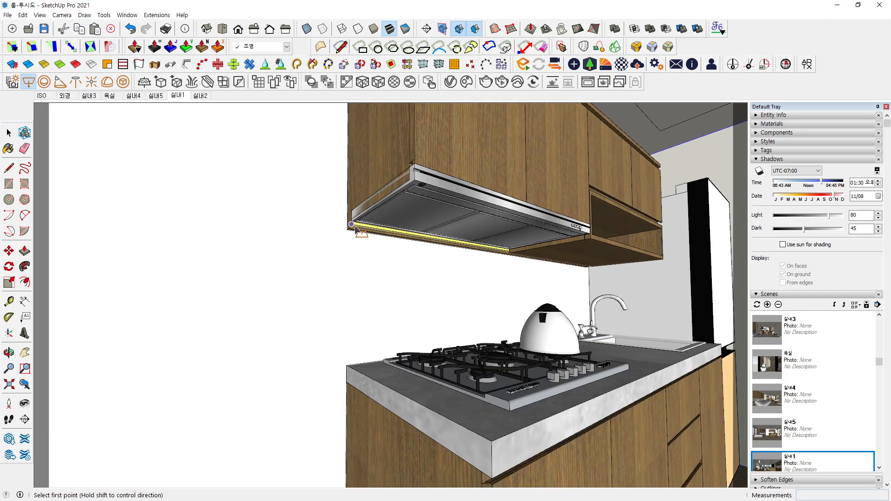
{"action": "middle_click_drag", "start_coordinate": [356, 229], "coordinate": [415, 187]}
{"action": "scroll", "coordinate": [419, 239], "scroll_direction": "up", "scroll_amount": 1}
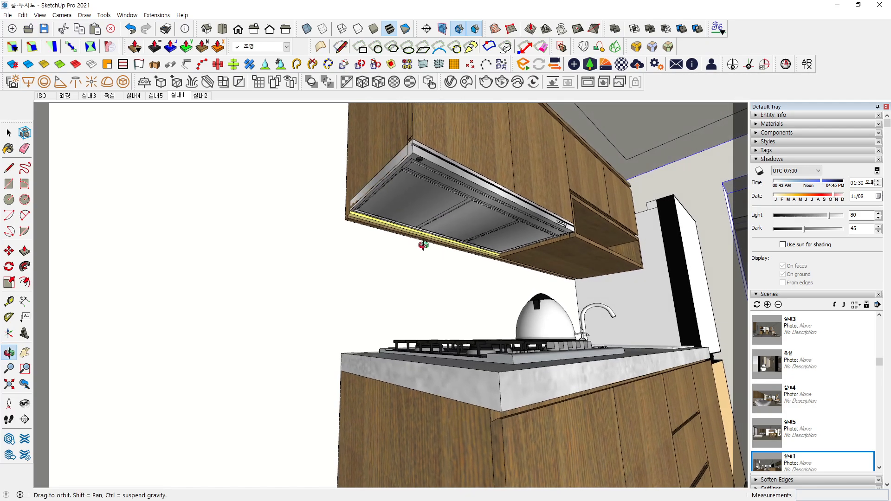
{"action": "scroll", "coordinate": [371, 232], "scroll_direction": "up", "scroll_amount": 2}
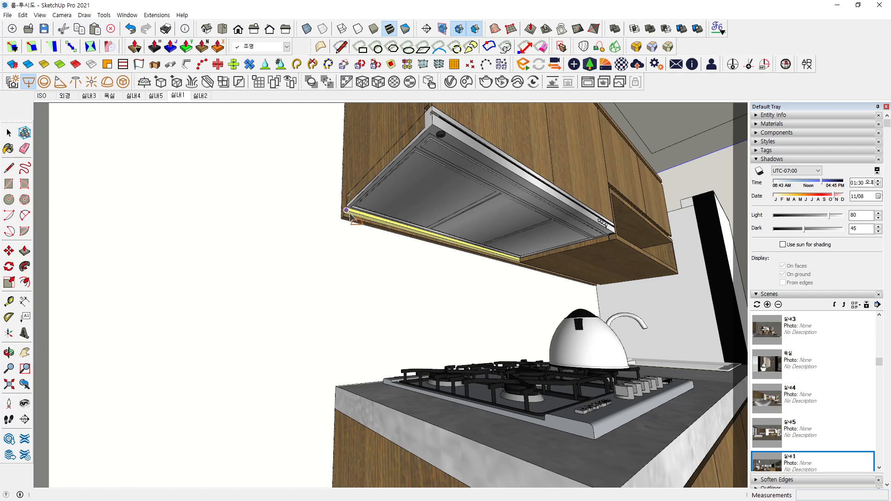
{"action": "left_click", "coordinate": [352, 209]}
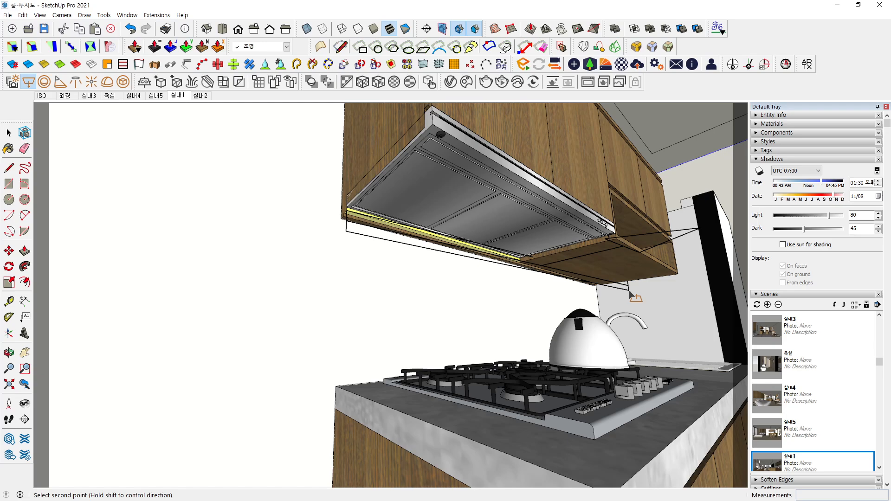
{"action": "left_click", "coordinate": [600, 311]}
{"action": "key", "text": "ctrl+z"}
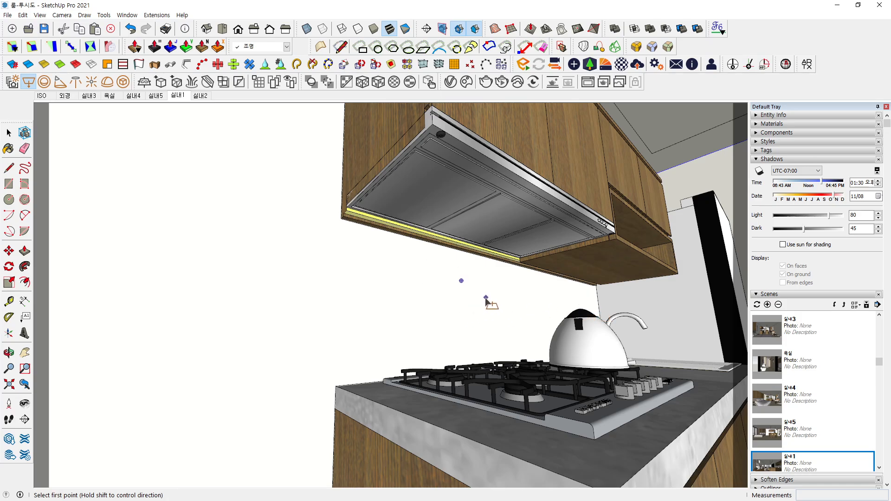
- Draw a long, narrow rectangle light across the front face of the upper kitchen cabinets and select it
{"action": "mouse_move", "coordinate": [403, 249]}
{"action": "middle_mouse_down"}
{"action": "mouse_move", "coordinate": [406, 234]}
{"action": "mouse_move", "coordinate": [394, 269]}
{"action": "mouse_move", "coordinate": [408, 270]}
{"action": "mouse_move", "coordinate": [424, 250]}
{"action": "mouse_move", "coordinate": [380, 283]}
{"action": "mouse_move", "coordinate": [390, 285]}
{"action": "mouse_move", "coordinate": [391, 238]}
{"action": "middle_mouse_up"}
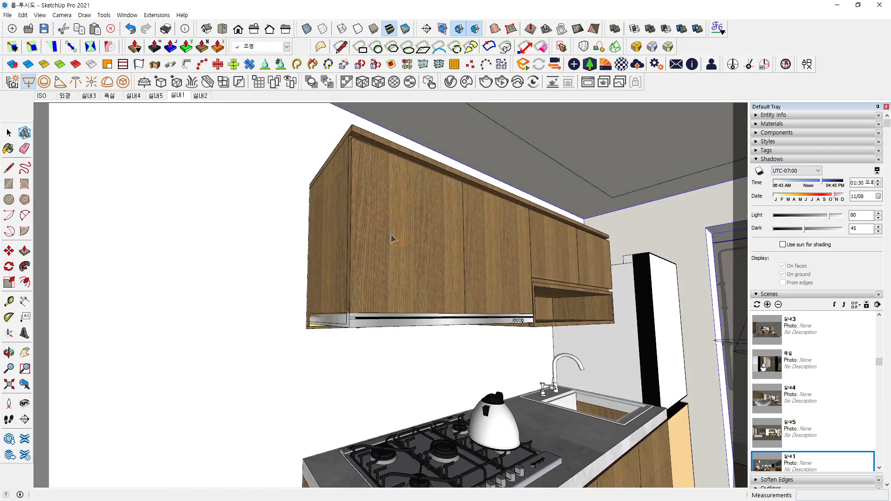
{"action": "left_click", "coordinate": [351, 228]}
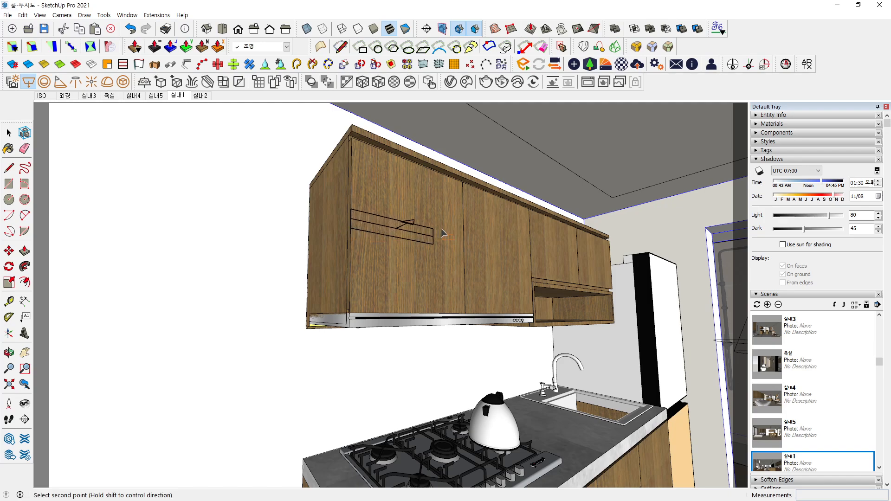
{"action": "left_click", "coordinate": [611, 273]}
{"action": "key", "text": "space"}
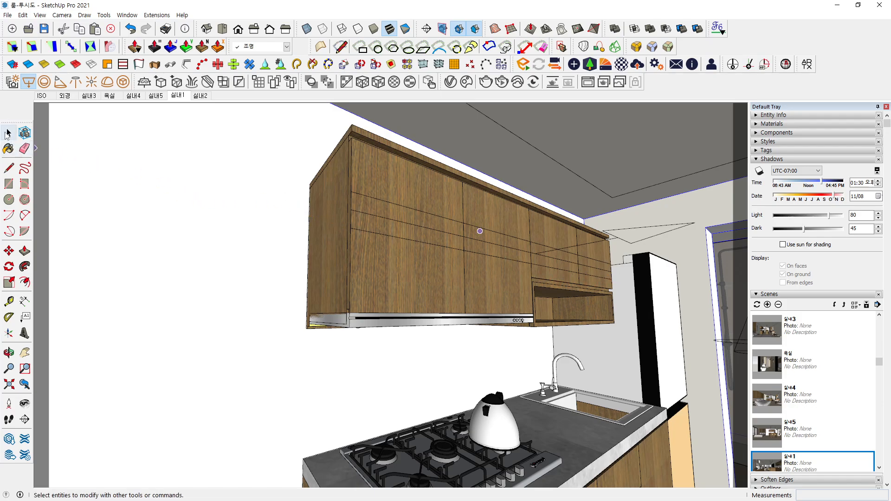
{"action": "left_click", "coordinate": [547, 254]}
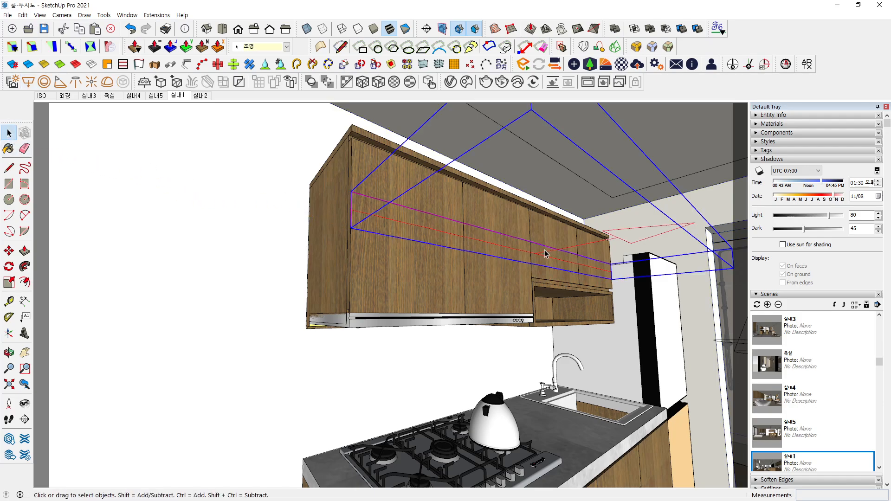
{"action": "middle_click_drag", "start_coordinate": [546, 253], "coordinate": [555, 241]}
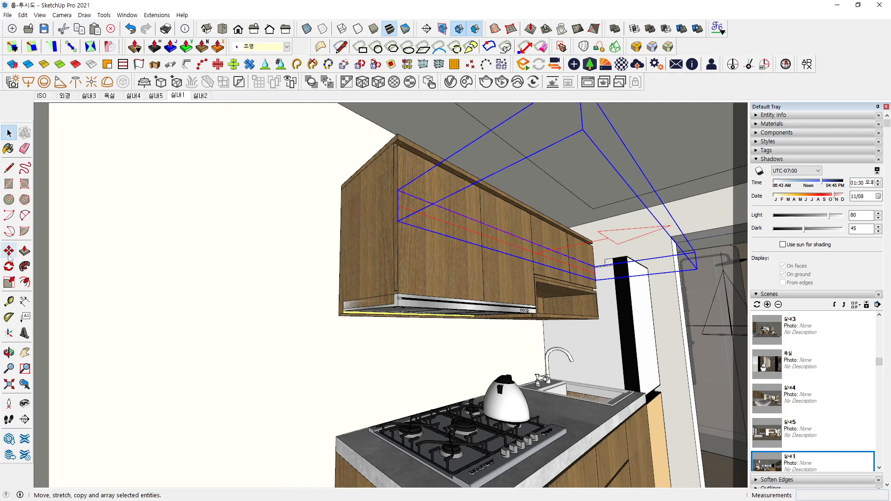
{"action": "left_click", "coordinate": [10, 283]}
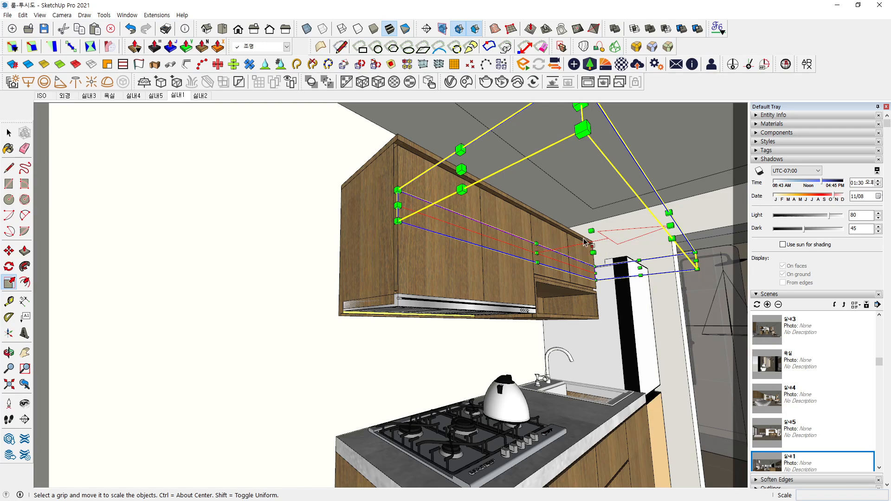
{"action": "left_click_drag", "start_coordinate": [591, 230], "coordinate": [590, 252]}
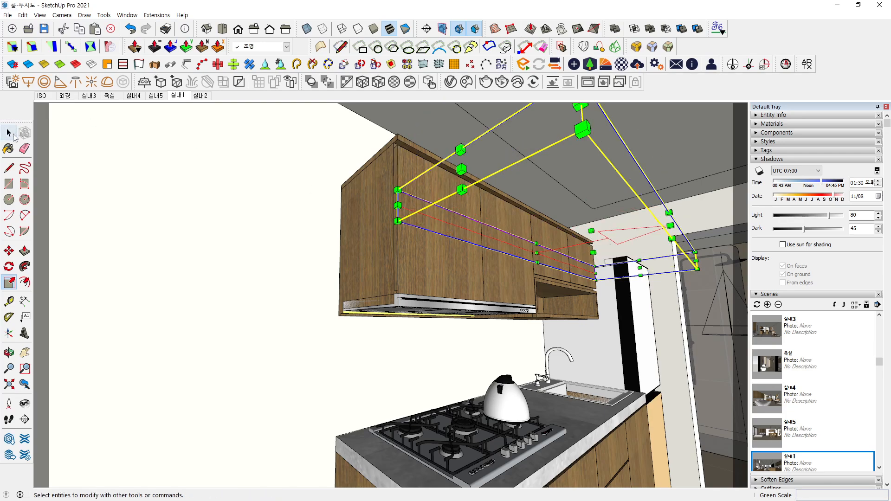
{"action": "left_click", "coordinate": [9, 133]}
- Set the new rectangle light's V Size to 1 in the asset editor
{"action": "left_click_drag", "start_coordinate": [890, 99], "coordinate": [214, 57]}
{"action": "left_click_drag", "start_coordinate": [288, 367], "coordinate": [288, 410]}
{"action": "left_click", "coordinate": [308, 352]}
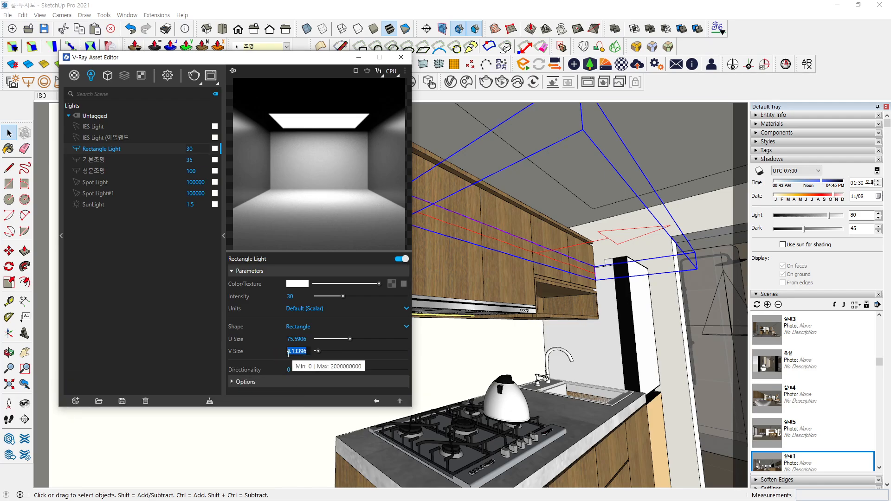
{"action": "key", "text": "BackSpace"}
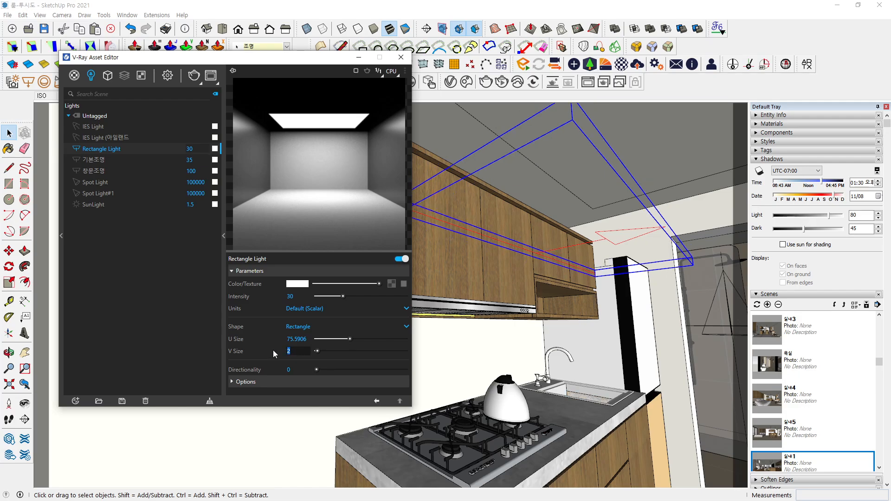
{"action": "type", "text": "1"}
{"action": "key", "text": "Return"}
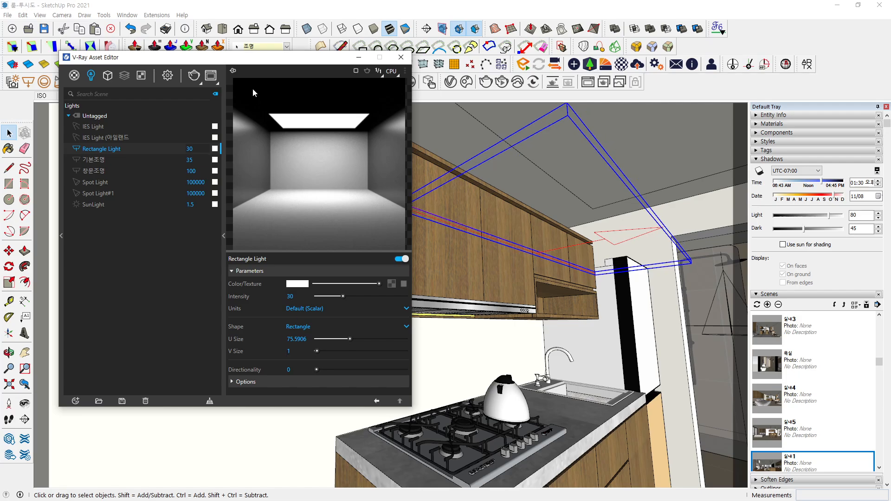
- Move the asset editor aside and examine which way the thin rectangle light points relative to the upper cabinets and cooktop
{"action": "left_click_drag", "start_coordinate": [267, 64], "coordinate": [754, 82]}
{"action": "left_click", "coordinate": [882, 77]}
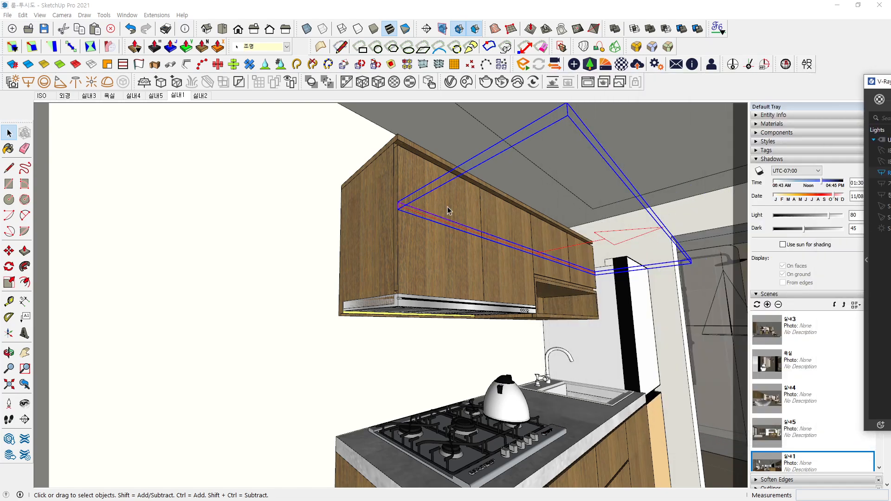
{"action": "middle_click_drag", "start_coordinate": [448, 210], "coordinate": [387, 186]}
{"action": "scroll", "coordinate": [414, 210], "scroll_direction": "up", "scroll_amount": 1}
{"action": "scroll", "coordinate": [457, 215], "scroll_direction": "down", "scroll_amount": 1}
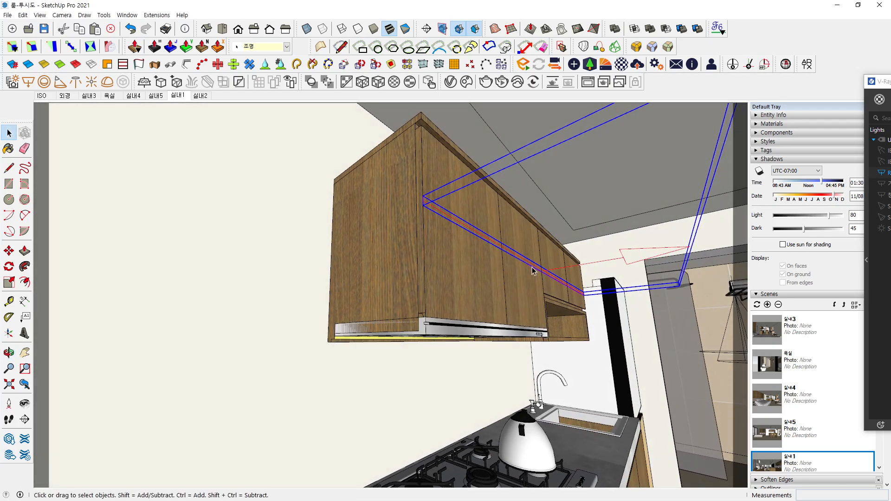
{"action": "mouse_move", "coordinate": [533, 271]}
{"action": "middle_mouse_down"}
{"action": "mouse_move", "coordinate": [459, 274]}
{"action": "mouse_move", "coordinate": [528, 272]}
{"action": "middle_mouse_up"}
{"action": "key", "text": "Caps_Lock"}
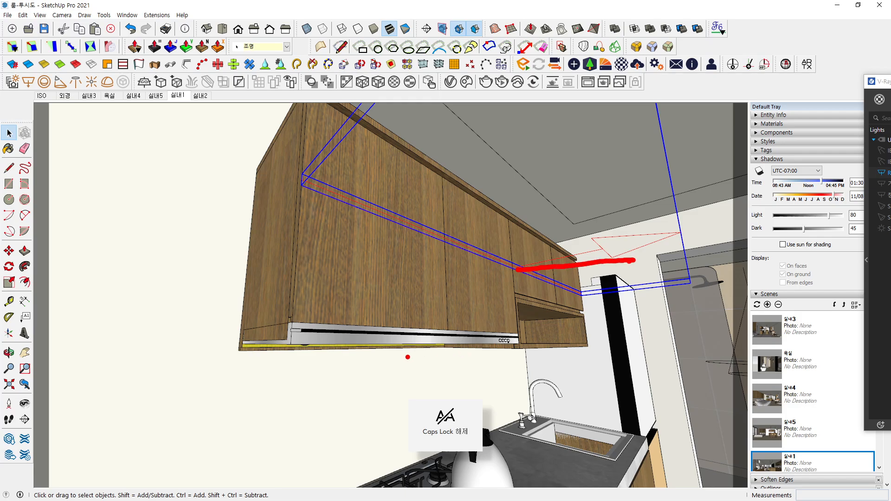
{"action": "left_click_drag", "start_coordinate": [400, 351], "coordinate": [392, 429]}
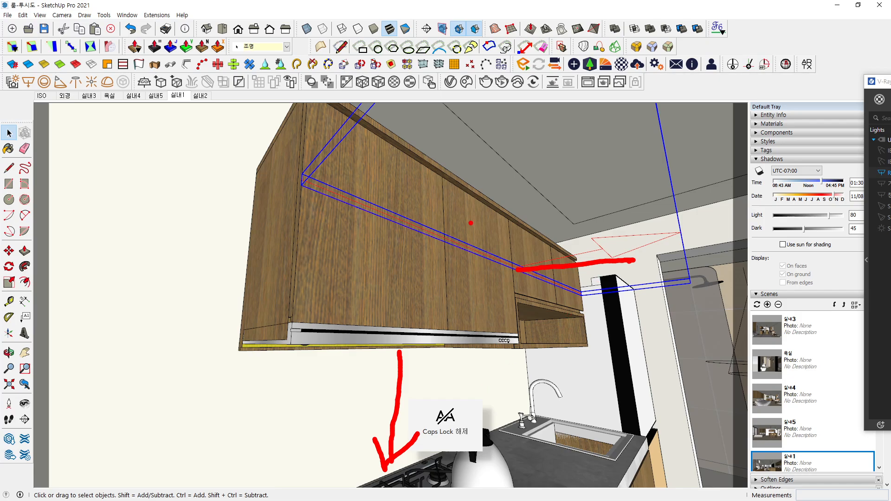
- Scale the thin rectangle light down along its pointing direction so it projects only a short way from the upper cabinet fronts
{"action": "left_click", "coordinate": [9, 282]}
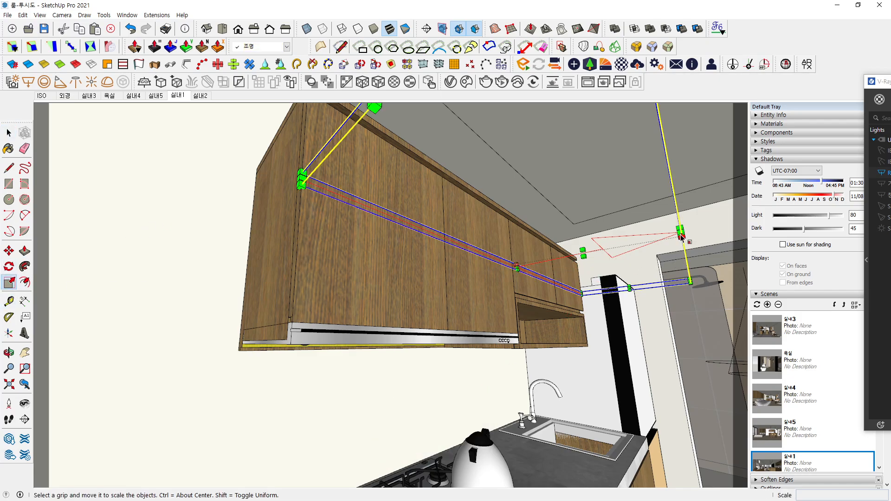
{"action": "scroll", "coordinate": [681, 237], "scroll_direction": "up", "scroll_amount": 1}
{"action": "mouse_move", "coordinate": [681, 238]}
{"action": "middle_mouse_down"}
{"action": "mouse_move", "coordinate": [653, 250]}
{"action": "mouse_move", "coordinate": [668, 247]}
{"action": "middle_mouse_up"}
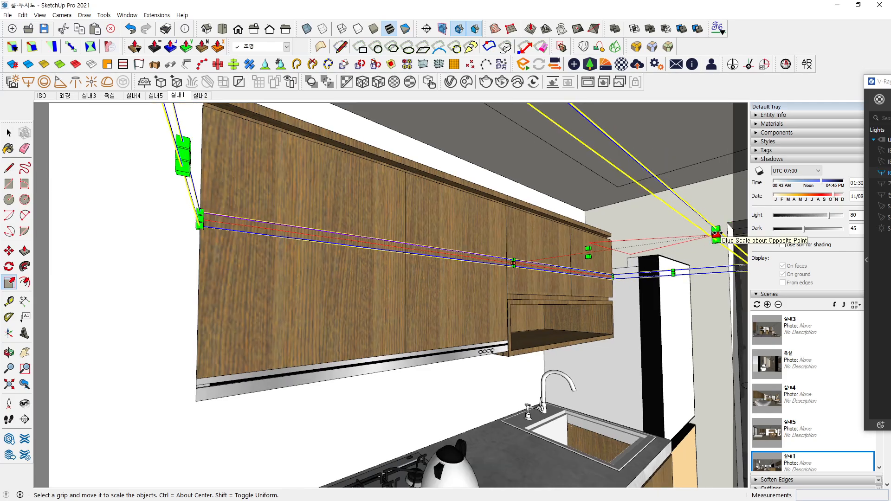
{"action": "middle_click_drag", "start_coordinate": [716, 234], "coordinate": [634, 240]}
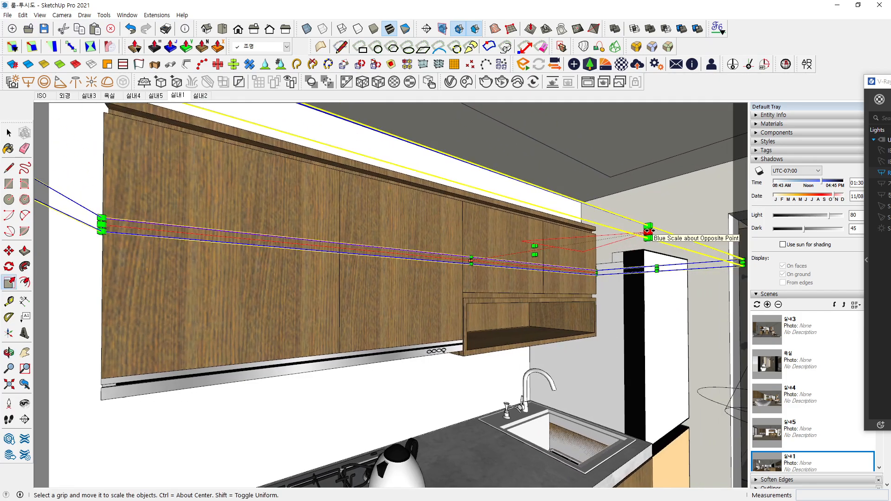
{"action": "left_click_drag", "start_coordinate": [649, 230], "coordinate": [514, 253]}
{"action": "middle_click_drag", "start_coordinate": [513, 253], "coordinate": [457, 257]}
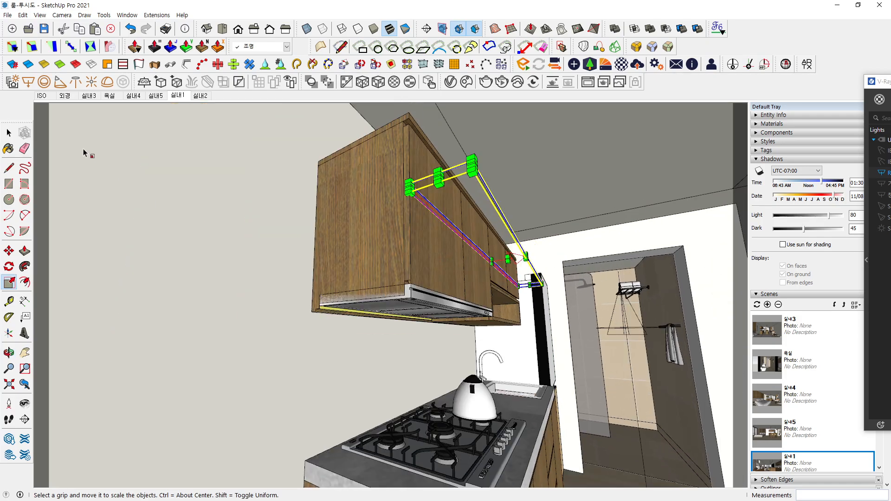
{"action": "left_click", "coordinate": [8, 133]}
{"action": "scroll", "coordinate": [426, 204], "scroll_direction": "up", "scroll_amount": 2}
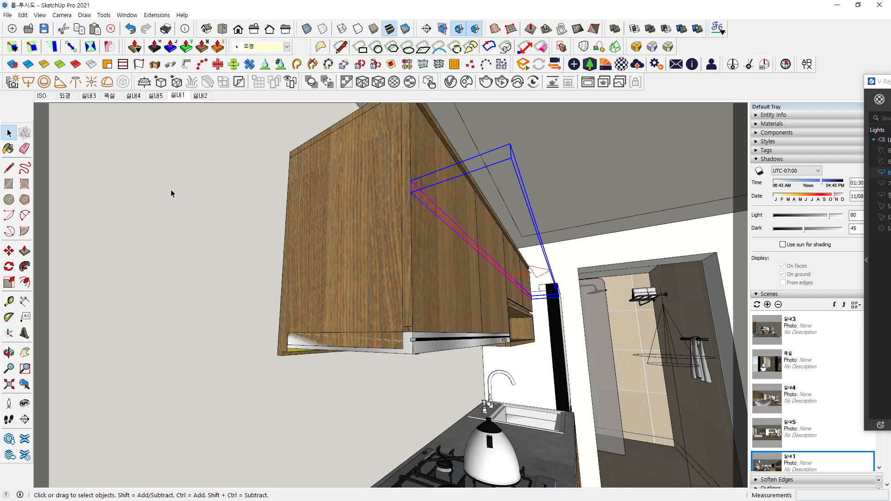
- Move the rectangle light straight down about 347 mm to the lower front corner of the range hood
{"action": "left_click", "coordinate": [7, 252]}
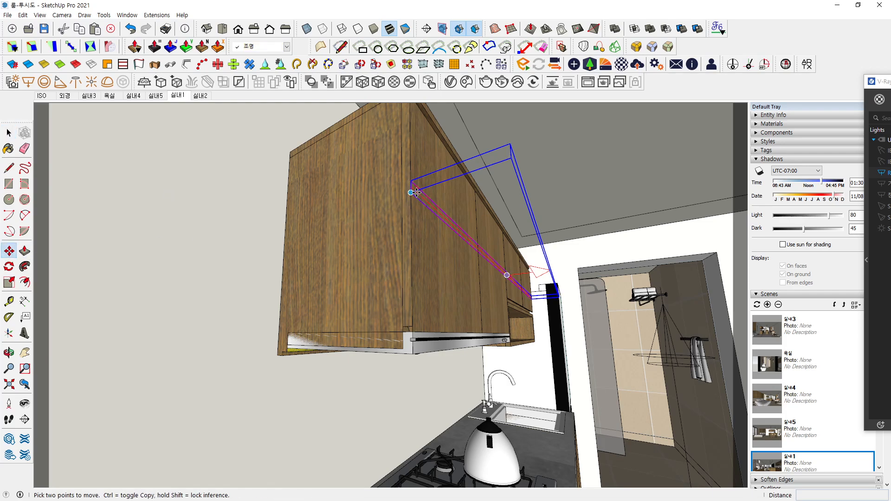
{"action": "left_click", "coordinate": [410, 179]}
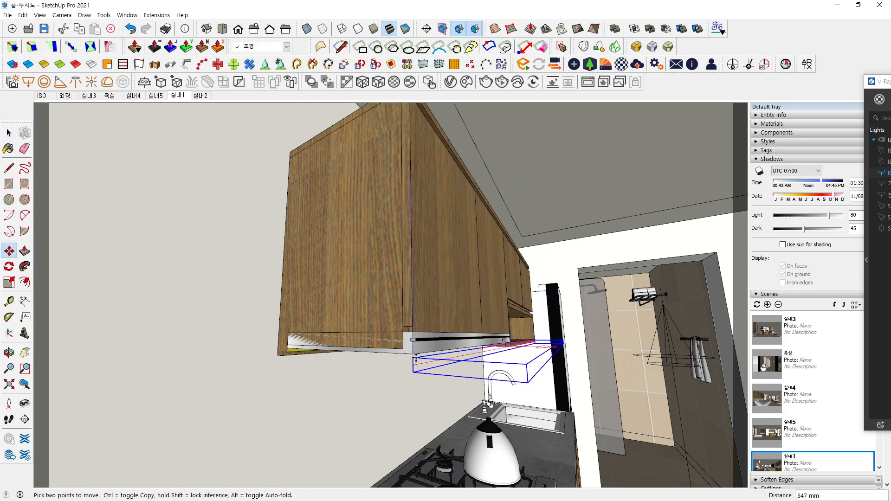
{"action": "middle_click_drag", "start_coordinate": [414, 354], "coordinate": [422, 372]}
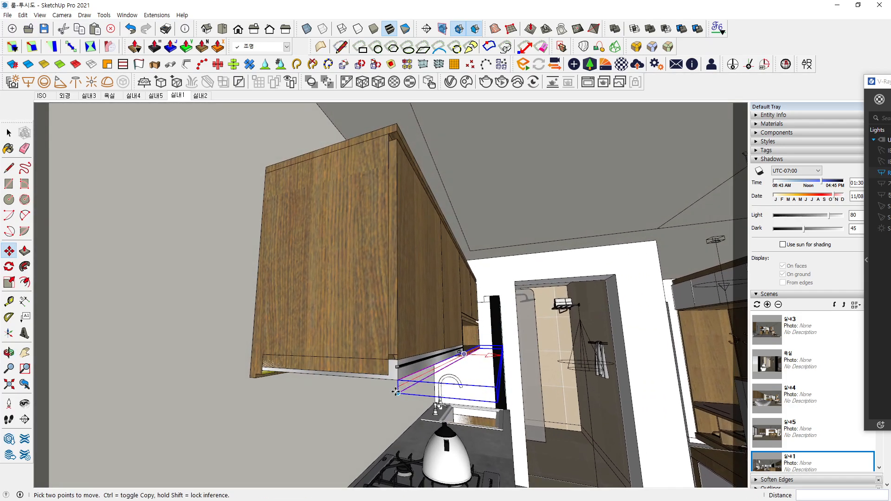
{"action": "left_click", "coordinate": [395, 392]}
- Rotate the rectangle light 90° about its corner at the range hood so it points down at the cooktop
{"action": "key", "text": "q"}
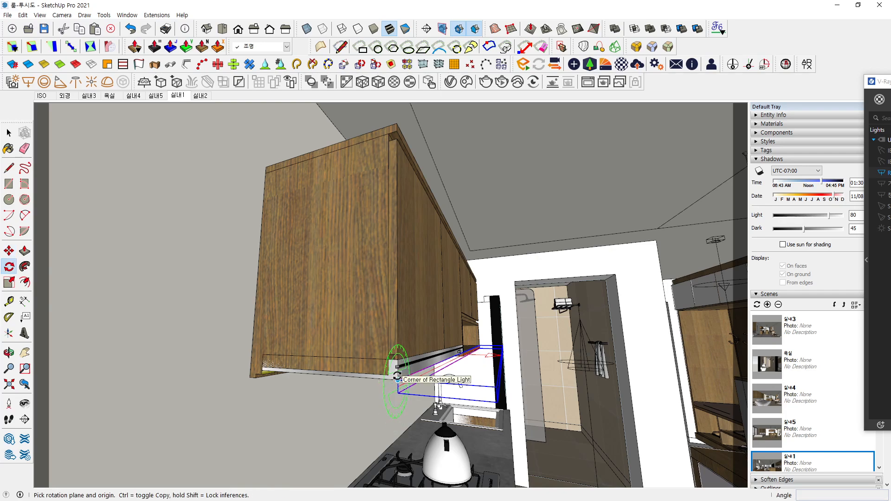
{"action": "left_click", "coordinate": [398, 380]}
{"action": "left_click", "coordinate": [396, 393]}
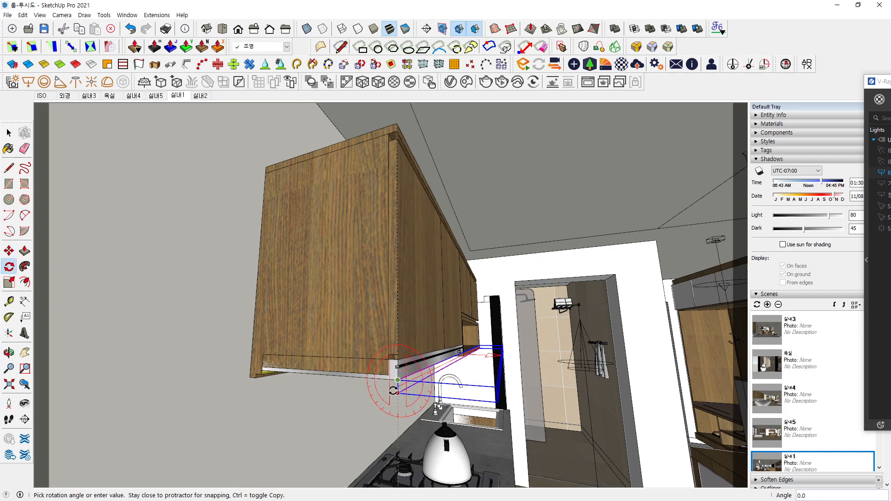
{"action": "left_click", "coordinate": [383, 385]}
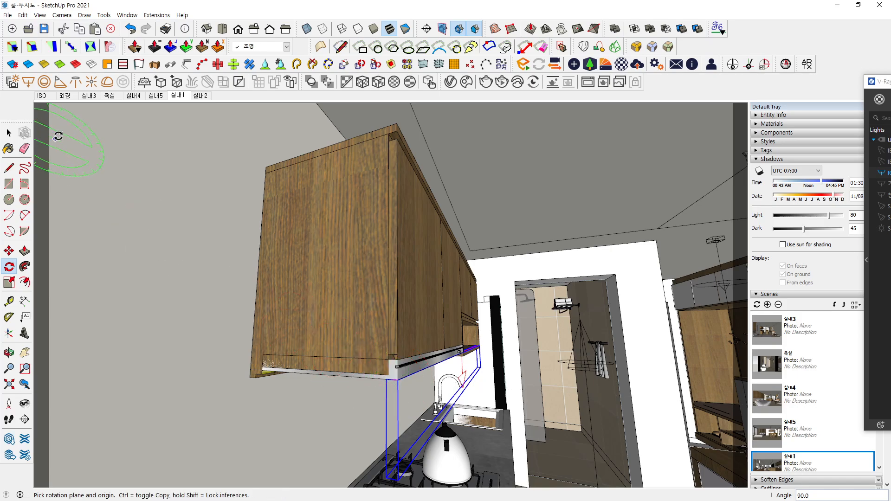
{"action": "key", "text": "space"}
- Move the rectangle light about 391 mm back to the underside of the wooden edge behind the range hood
{"action": "middle_click_drag", "start_coordinate": [408, 314], "coordinate": [555, 260]}
{"action": "scroll", "coordinate": [412, 279], "scroll_direction": "up", "scroll_amount": 2}
{"action": "left_click", "coordinate": [9, 251]}
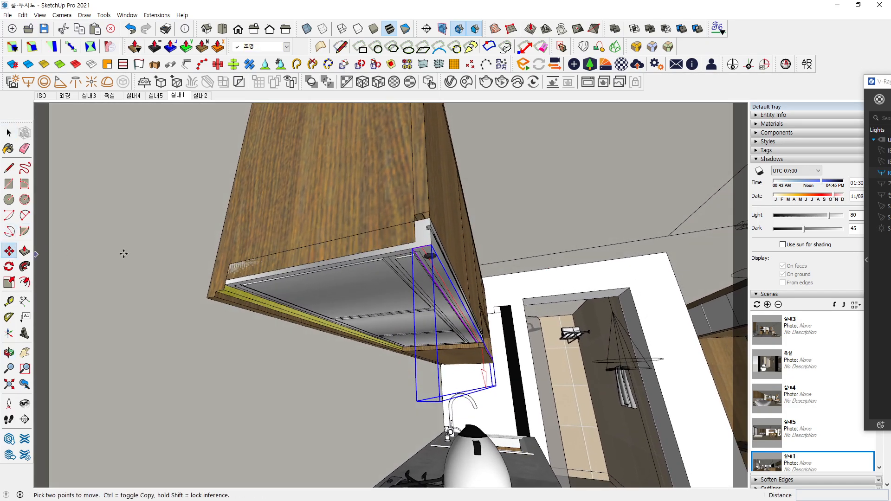
{"action": "left_click", "coordinate": [418, 250]}
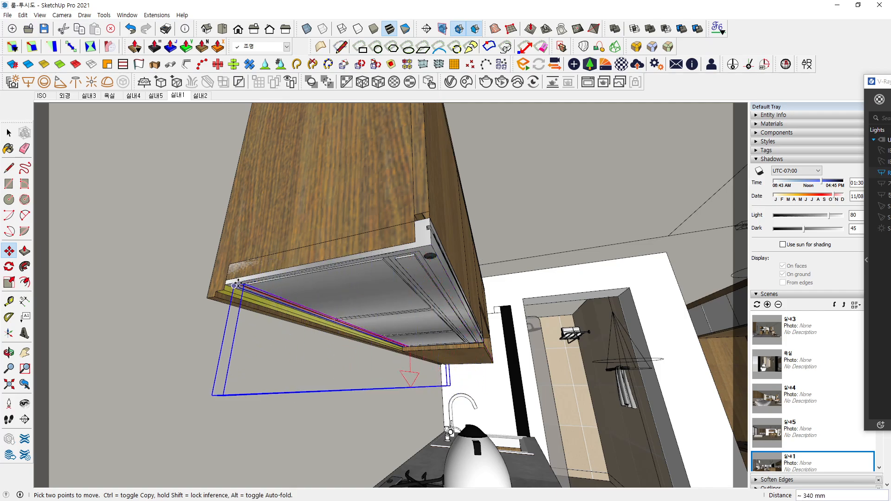
{"action": "left_click", "coordinate": [215, 301]}
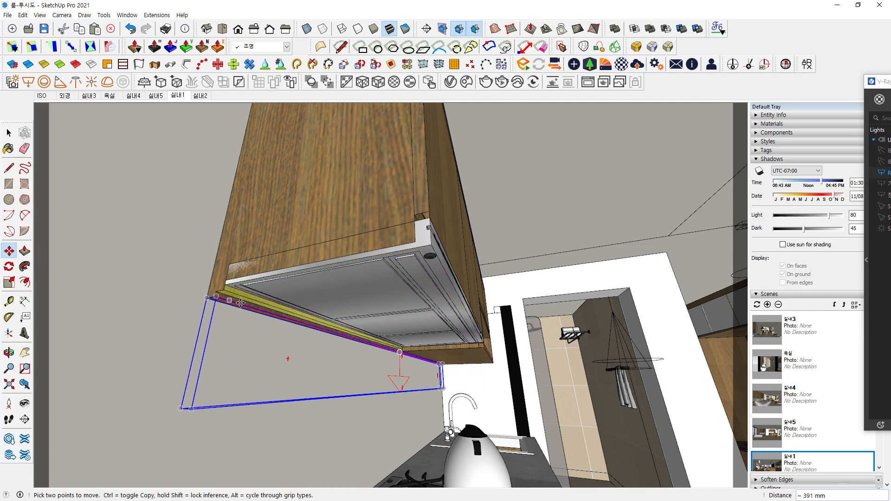
- Move the rectangle light 3 mm down from the underside of the wooden edge and deselect it
{"action": "middle_click_drag", "start_coordinate": [289, 359], "coordinate": [225, 289]}
{"action": "scroll", "coordinate": [225, 281], "scroll_direction": "down", "scroll_amount": 1}
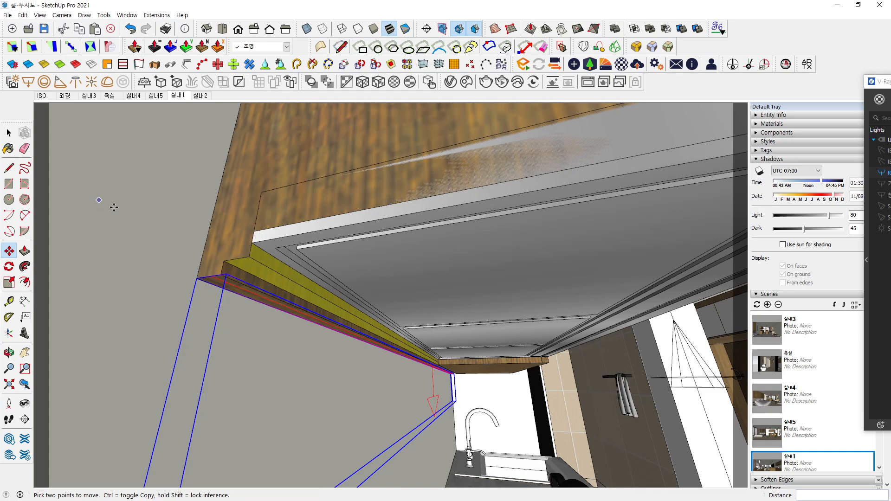
{"action": "left_click", "coordinate": [227, 274]}
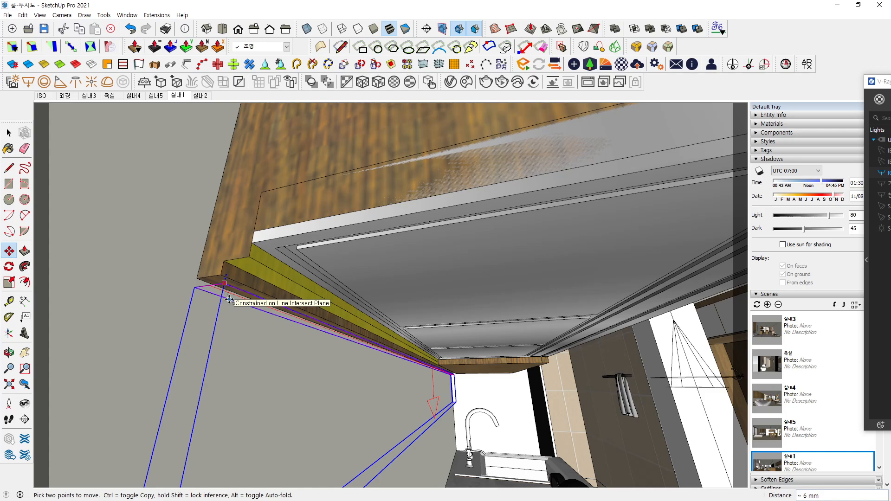
{"action": "type", "text": "3"}
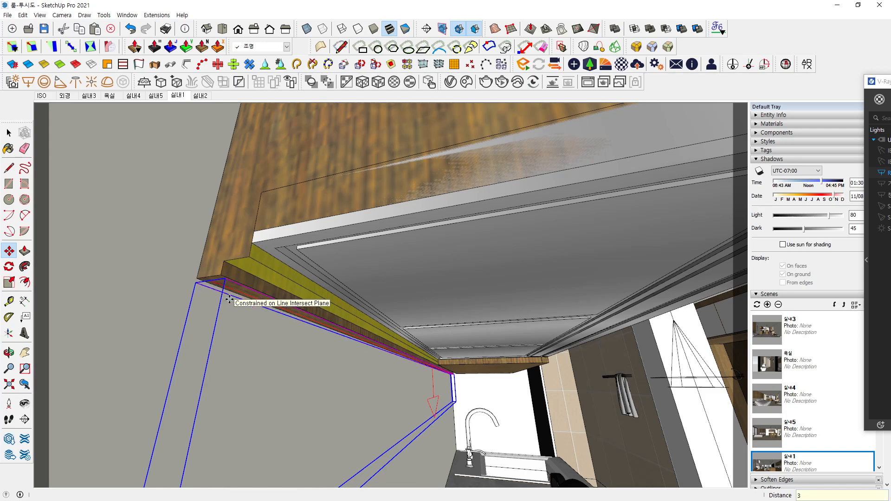
{"action": "left_click", "coordinate": [8, 133]}
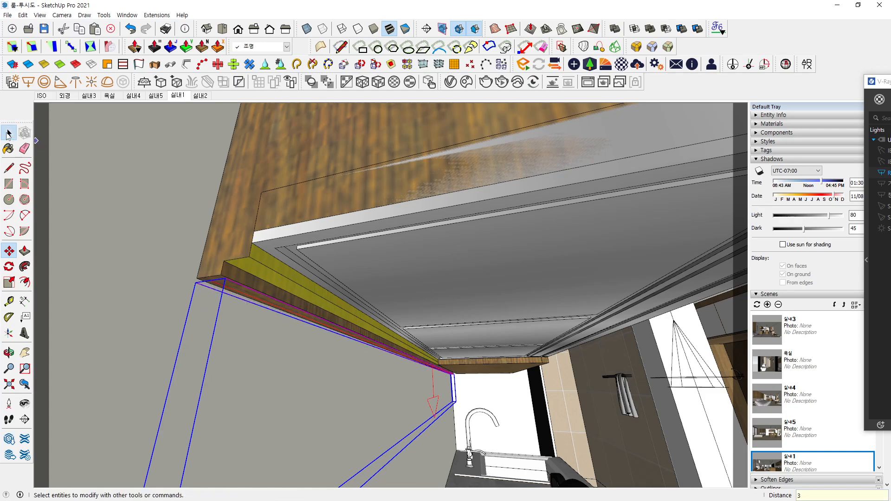
{"action": "left_click", "coordinate": [177, 296]}
- Frame the range hood and cooktop, and run an interactive render to examine the indirect light on the backsplash
{"action": "middle_click_drag", "start_coordinate": [220, 303], "coordinate": [61, 349]}
{"action": "scroll", "coordinate": [61, 349], "scroll_direction": "down", "scroll_amount": 2}
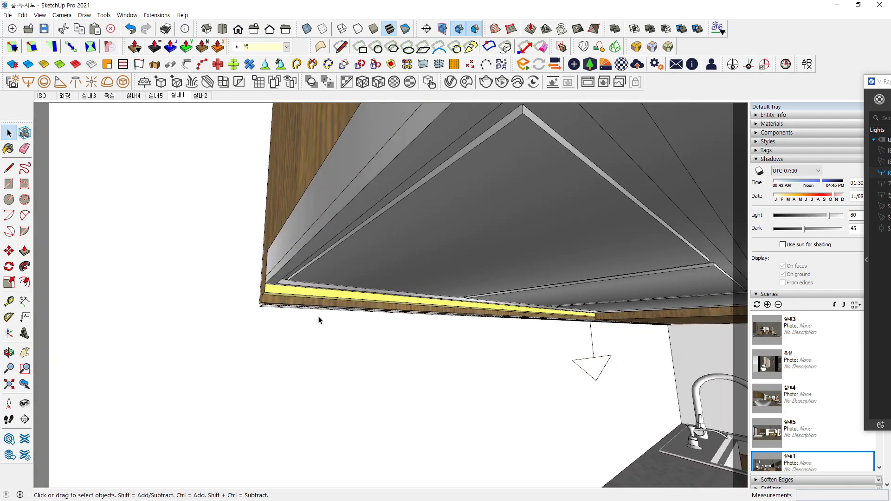
{"action": "scroll", "coordinate": [356, 322], "scroll_direction": "down", "scroll_amount": 3}
{"action": "middle_click_drag", "start_coordinate": [356, 322], "coordinate": [394, 299]}
{"action": "mouse_move", "coordinate": [462, 313]}
{"action": "middle_mouse_down"}
{"action": "mouse_move", "coordinate": [449, 296]}
{"action": "mouse_move", "coordinate": [465, 298]}
{"action": "mouse_move", "coordinate": [455, 280]}
{"action": "mouse_move", "coordinate": [469, 304]}
{"action": "middle_mouse_up"}
{"action": "left_click_drag", "start_coordinate": [890, 53], "coordinate": [342, 45]}
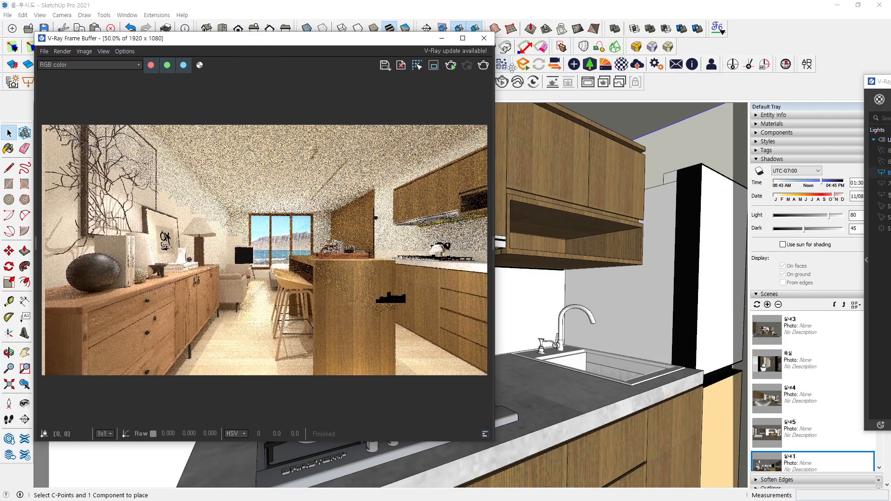
{"action": "left_click", "coordinate": [451, 66]}
{"action": "left_click_drag", "start_coordinate": [406, 34], "coordinate": [407, 1]}
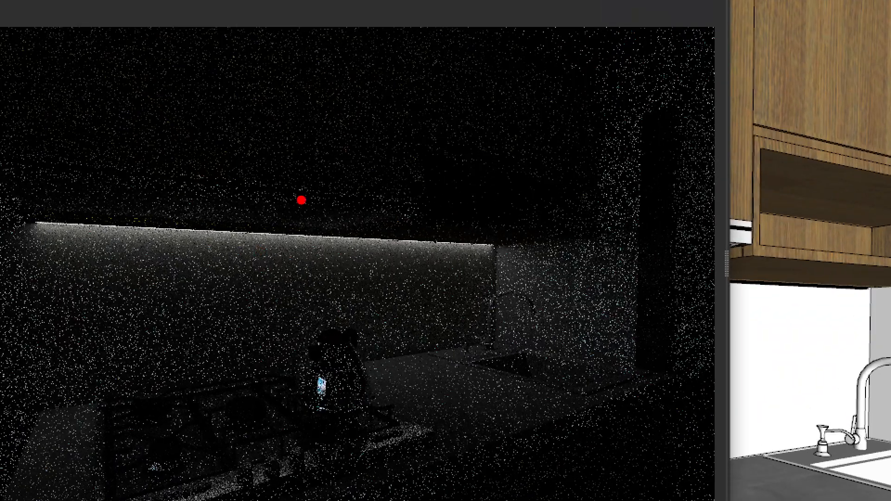
{"action": "left_click_drag", "start_coordinate": [280, 225], "coordinate": [241, 267]}
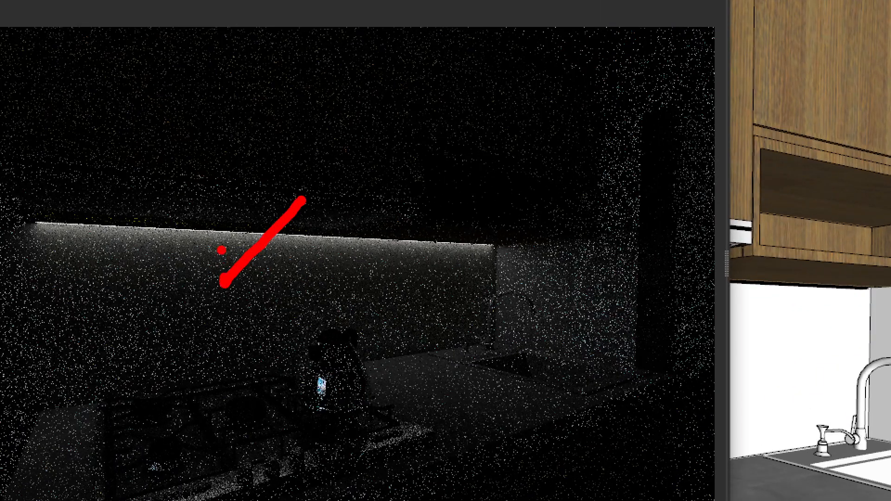
{"action": "left_click_drag", "start_coordinate": [238, 234], "coordinate": [283, 284]}
{"action": "key", "text": "Escape"}
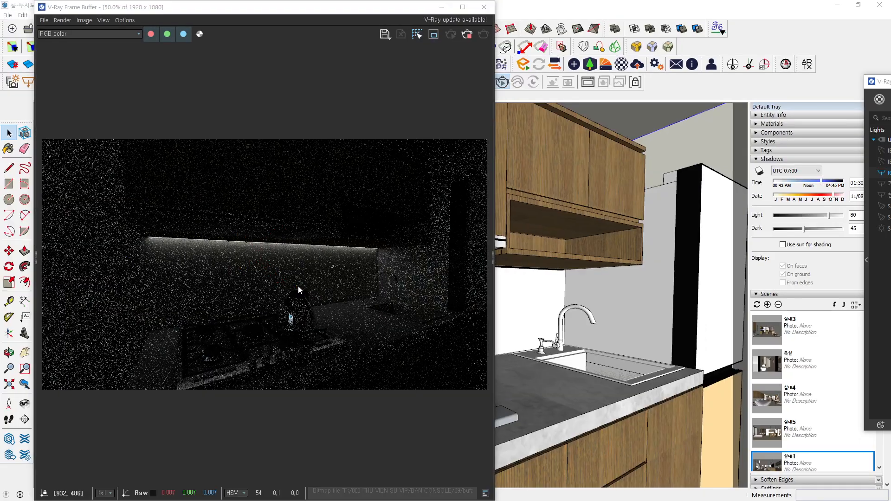
- Bring the V-Ray Asset Editor into view, expand the Rectangle Light's options and make the light invisible
{"action": "left_click_drag", "start_coordinate": [890, 81], "coordinate": [743, 20]}
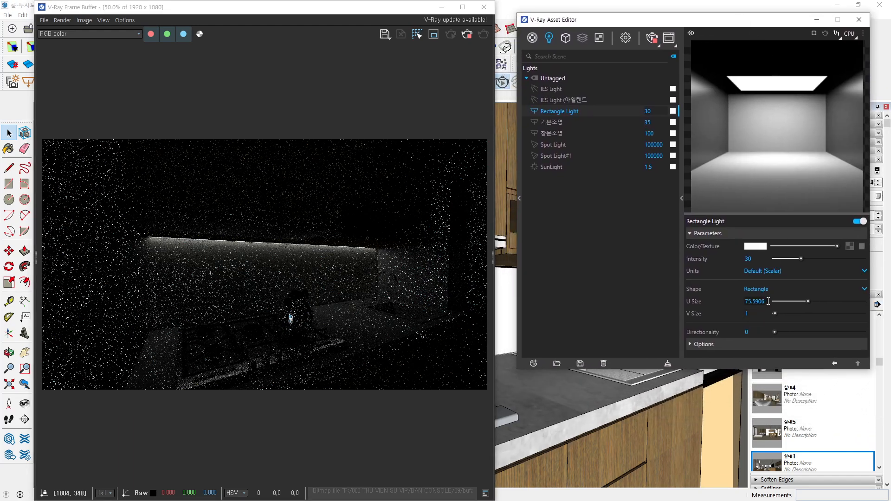
{"action": "left_click", "coordinate": [752, 346]}
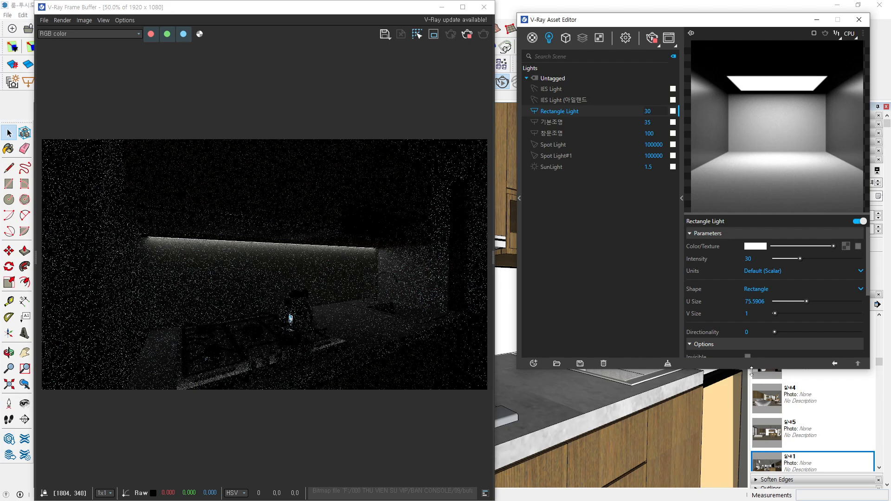
{"action": "double_click", "coordinate": [752, 370]}
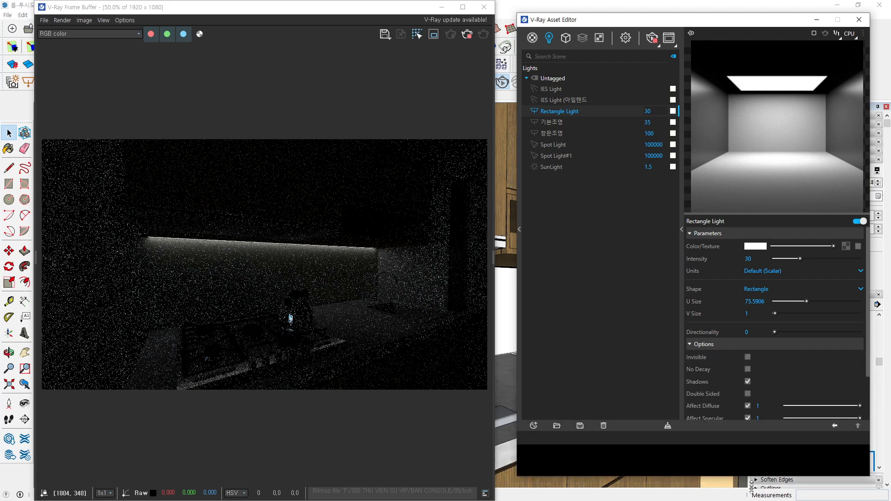
{"action": "left_click", "coordinate": [747, 356]}
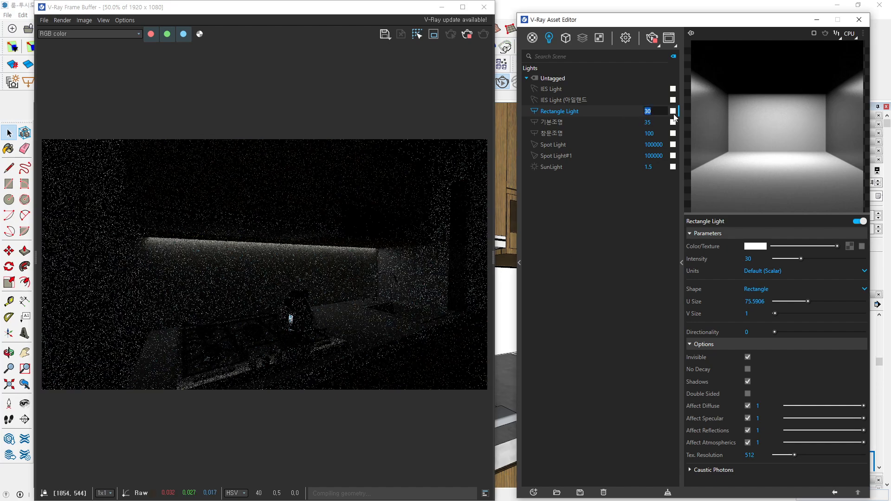
- Try an intensity of 50 for the Rectangle Light, raise it to 100, and check the brightness on the backsplash
{"action": "type", "text": "50"}
{"action": "key", "text": "Return"}
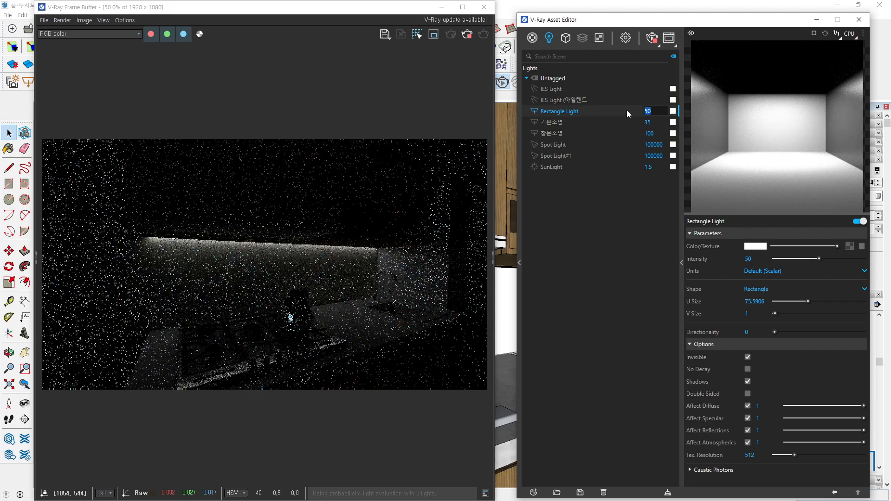
{"action": "type", "text": "0"}
{"action": "key", "text": "Return"}
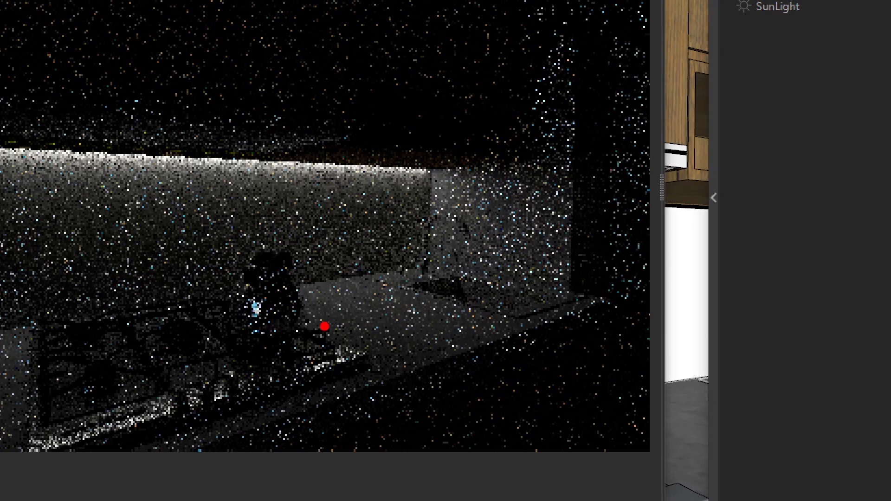
{"action": "mouse_move", "coordinate": [341, 264]}
{"action": "left_mouse_down"}
{"action": "mouse_move", "coordinate": [356, 274]}
{"action": "mouse_move", "coordinate": [386, 252]}
{"action": "left_mouse_up"}
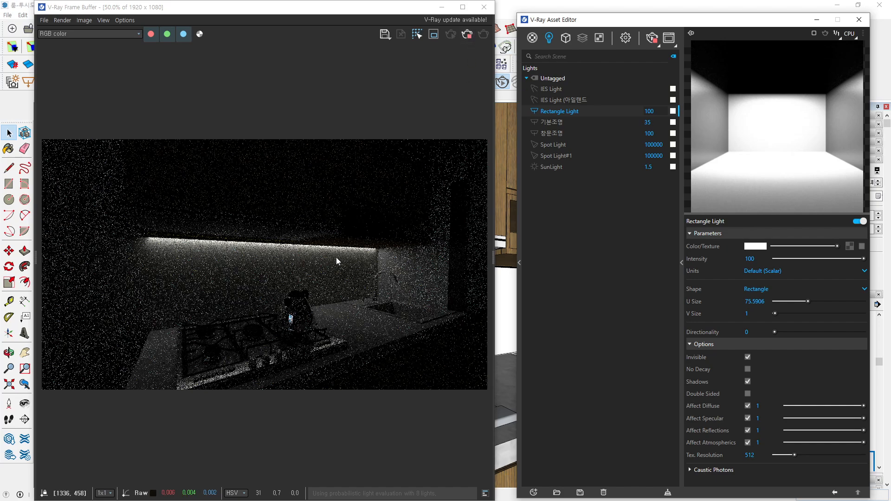
- Stop the test render and stretch the under-cabinet rectangle light downward until its arrow reaches the countertop
{"action": "left_click", "coordinate": [467, 34]}
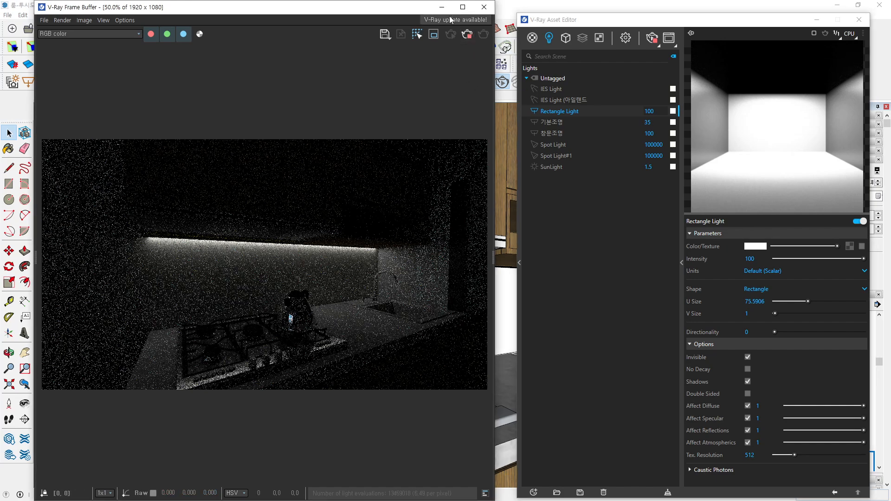
{"action": "left_click_drag", "start_coordinate": [411, 4], "coordinate": [890, 78]}
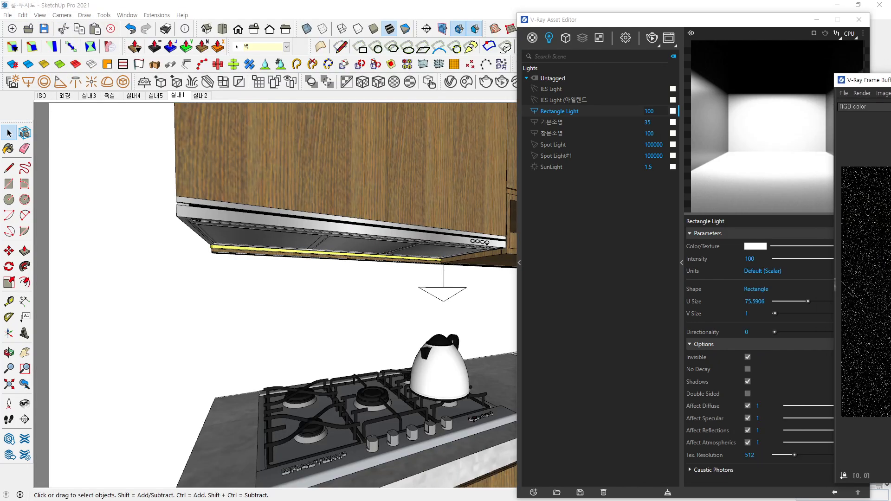
{"action": "left_click", "coordinate": [454, 291]}
{"action": "left_click", "coordinate": [9, 281]}
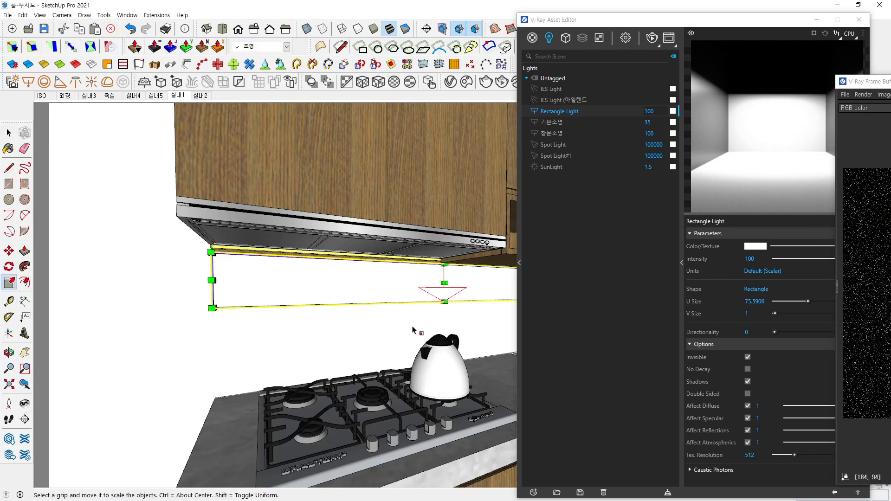
{"action": "scroll", "coordinate": [444, 303], "scroll_direction": "up", "scroll_amount": 5}
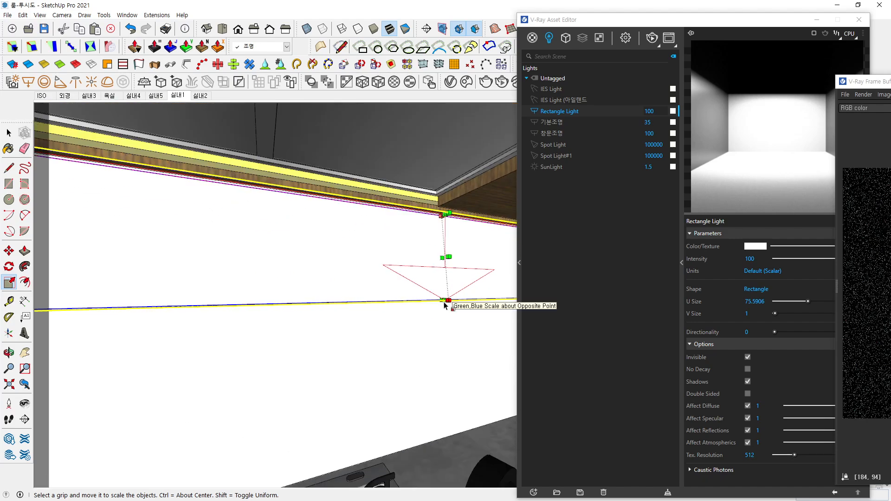
{"action": "left_click_drag", "start_coordinate": [444, 301], "coordinate": [446, 458]}
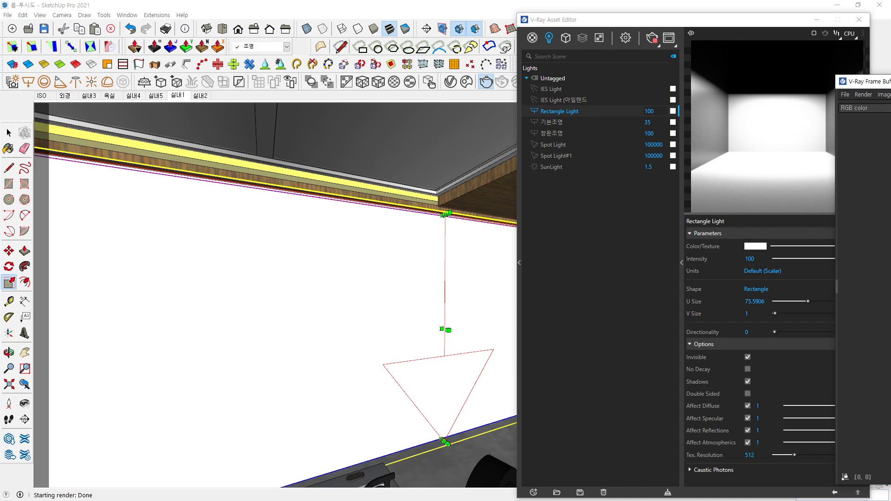
- Bring the render into view, examine the stretched light's effect on the backsplash, and stop the test render
{"action": "left_click_drag", "start_coordinate": [889, 84], "coordinate": [381, 52]}
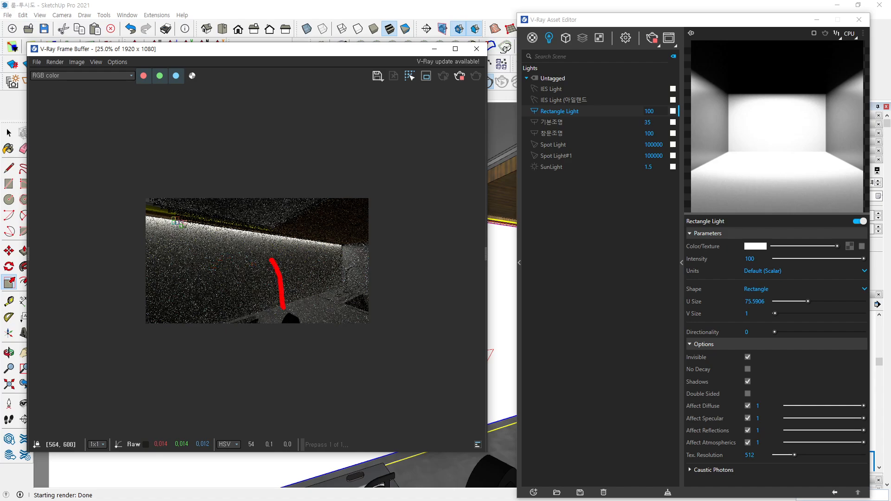
{"action": "key", "text": "Escape"}
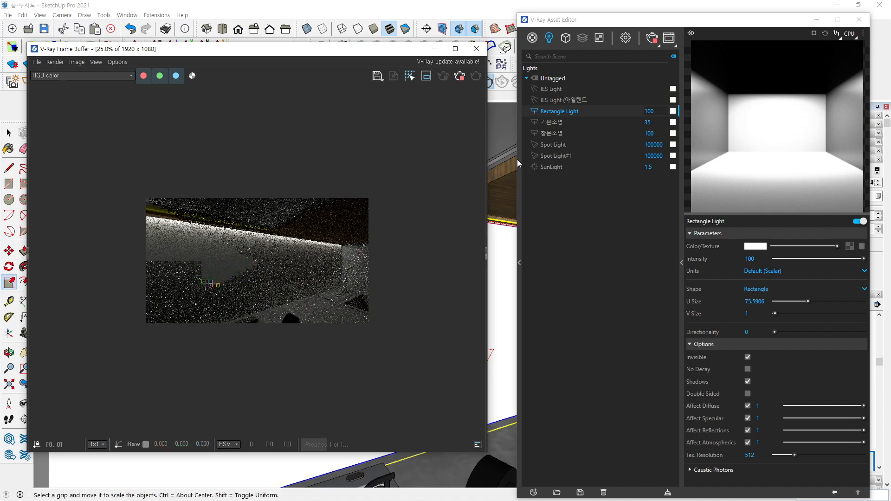
{"action": "left_click", "coordinate": [459, 76]}
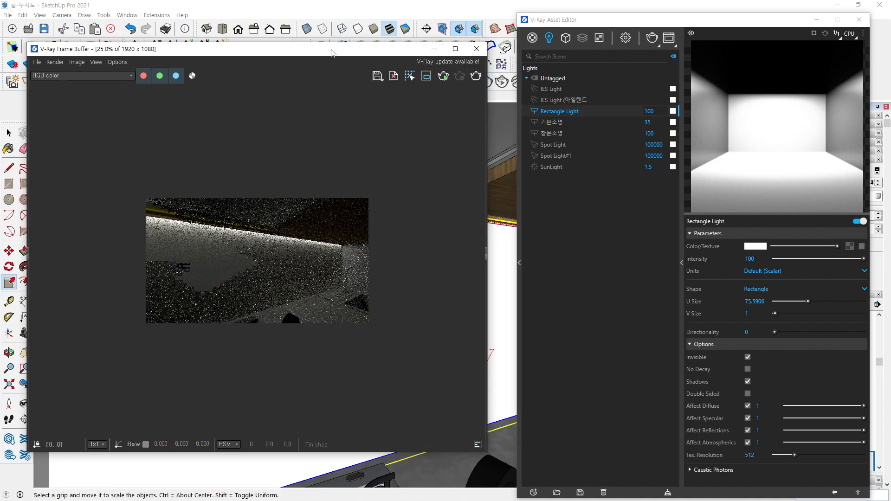
- Frame the cooktop, sink and upper cabinets with nothing selected, and run an interactive render to examine the under-cabinet light
{"action": "left_click_drag", "start_coordinate": [342, 46], "coordinate": [890, 70]}
{"action": "scroll", "coordinate": [318, 314], "scroll_direction": "down", "scroll_amount": 5}
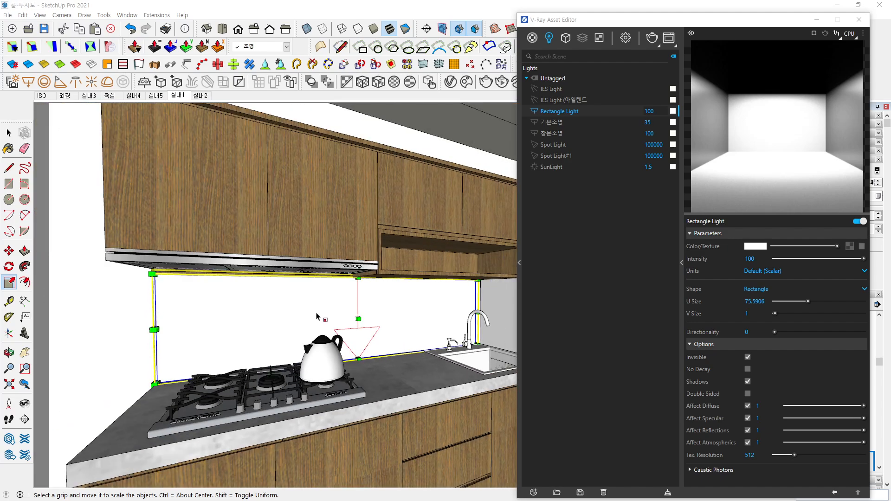
{"action": "middle_click_drag", "start_coordinate": [310, 339], "coordinate": [330, 325]}
{"action": "left_click", "coordinate": [9, 133]}
{"action": "left_click", "coordinate": [114, 258]}
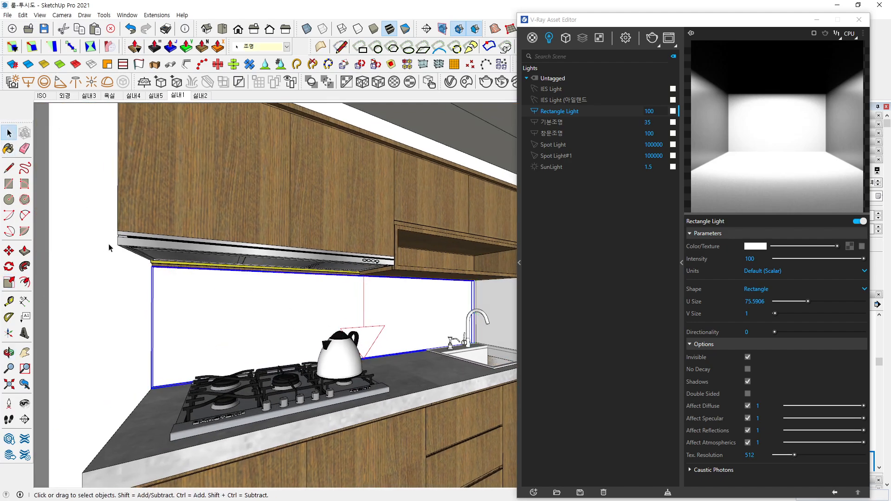
{"action": "left_click_drag", "start_coordinate": [890, 75], "coordinate": [314, 27]}
{"action": "left_click", "coordinate": [466, 54]}
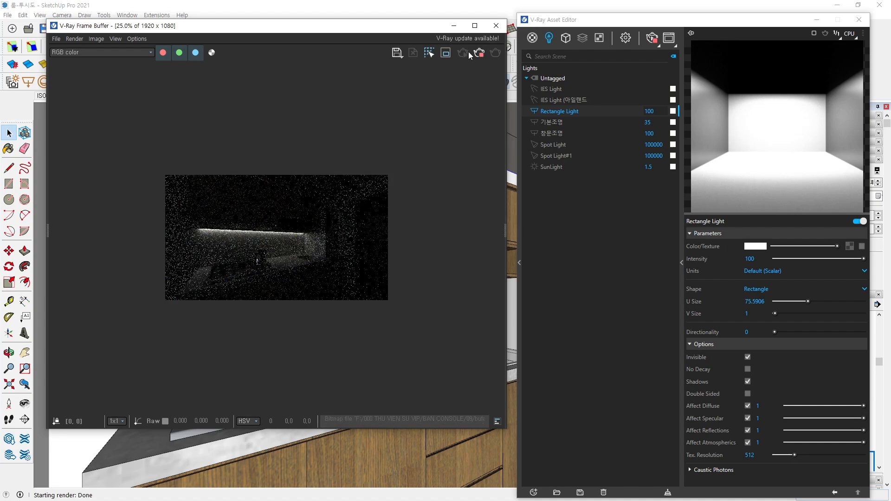
{"action": "scroll", "coordinate": [266, 251], "scroll_direction": "up", "scroll_amount": 1}
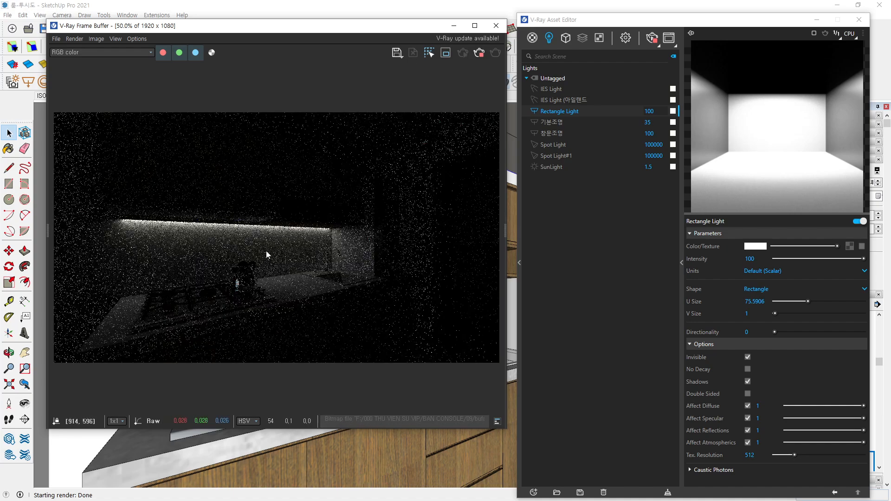
- Set the Rectangle Light's intensity to 150 and stop the test render
{"action": "left_click", "coordinate": [649, 112]}
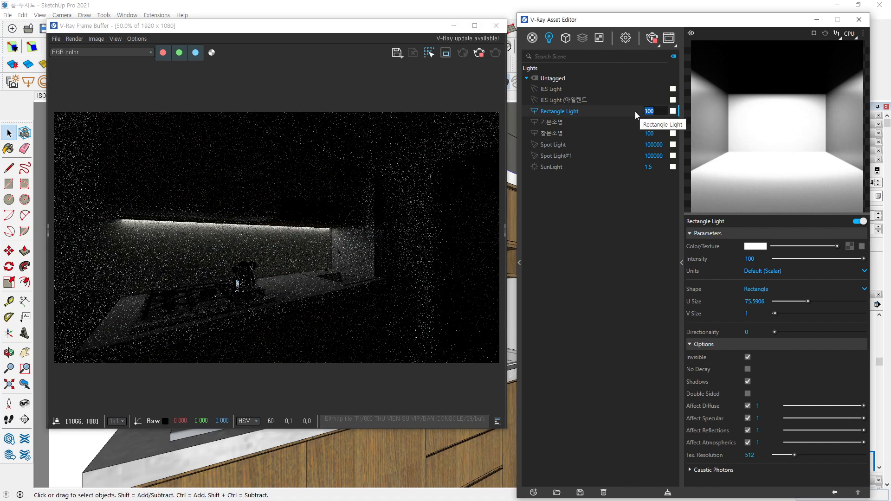
{"action": "type", "text": "150"}
{"action": "key", "text": "Return"}
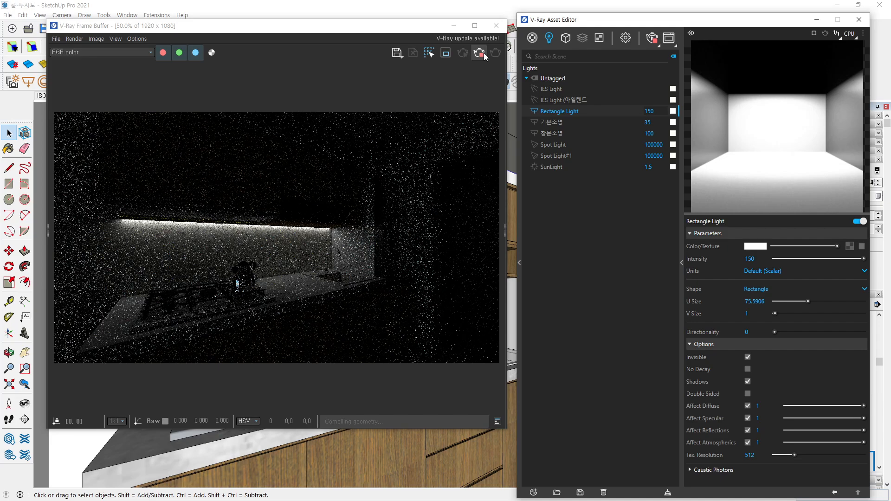
{"action": "left_click", "coordinate": [483, 53]}
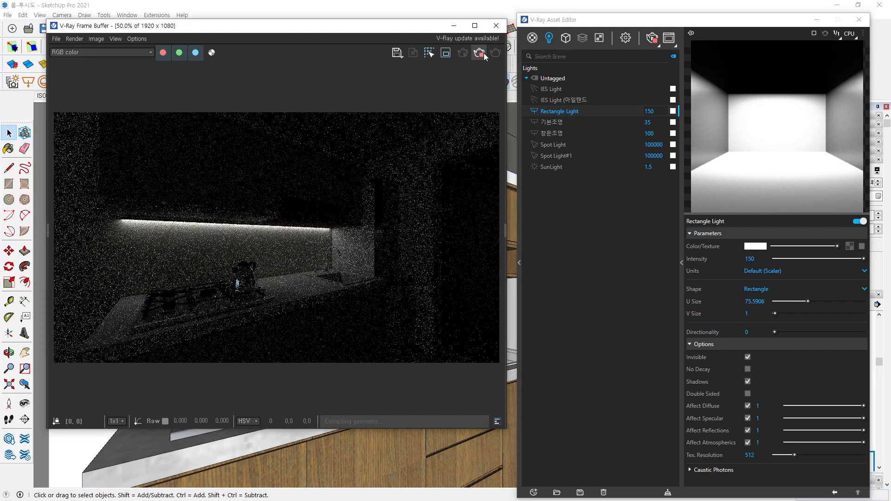
- Clear the V-Ray windows away and examine the inner top face of the open shelf beside the range hood for light placement
{"action": "left_click", "coordinate": [816, 20]}
{"action": "left_click", "coordinate": [454, 25]}
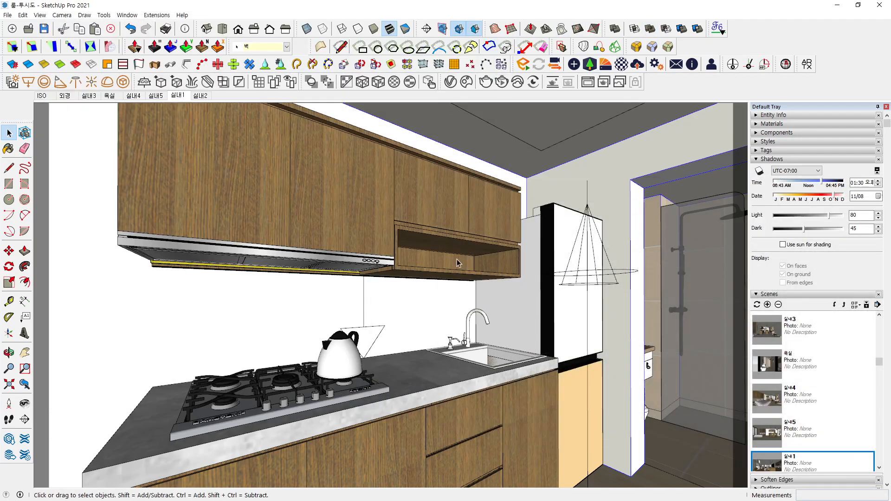
{"action": "scroll", "coordinate": [456, 258], "scroll_direction": "up", "scroll_amount": 3}
{"action": "middle_click_drag", "start_coordinate": [456, 258], "coordinate": [425, 252]}
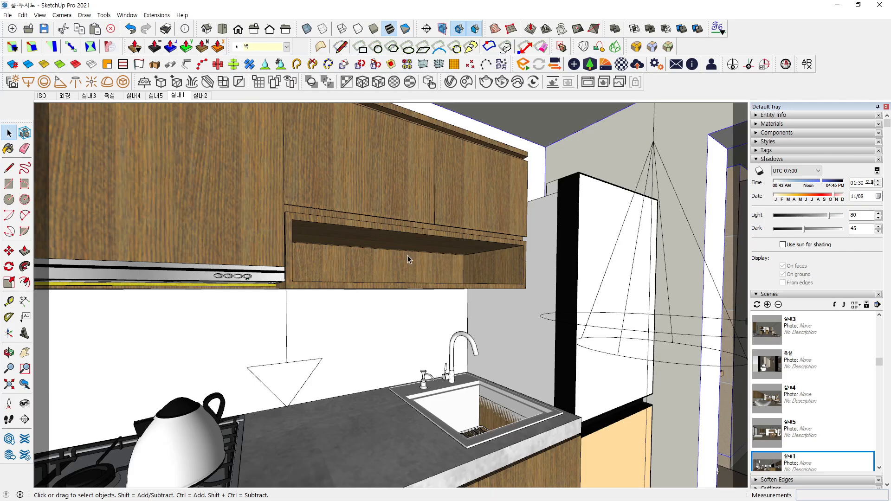
{"action": "scroll", "coordinate": [408, 256], "scroll_direction": "up", "scroll_amount": 2}
{"action": "middle_click_drag", "start_coordinate": [408, 255], "coordinate": [399, 233]}
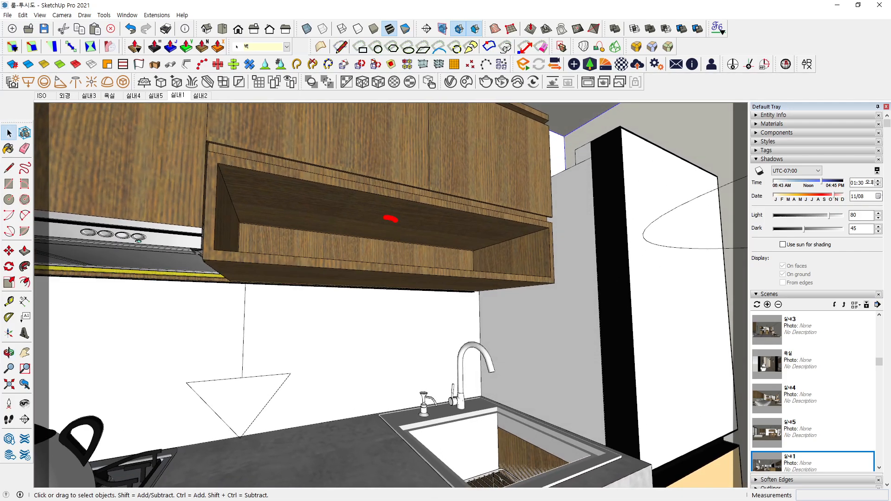
{"action": "left_click_drag", "start_coordinate": [384, 216], "coordinate": [394, 226]}
{"action": "left_click", "coordinate": [390, 233]}
{"action": "key", "text": "Escape"}
{"action": "middle_click_drag", "start_coordinate": [415, 236], "coordinate": [408, 250]}
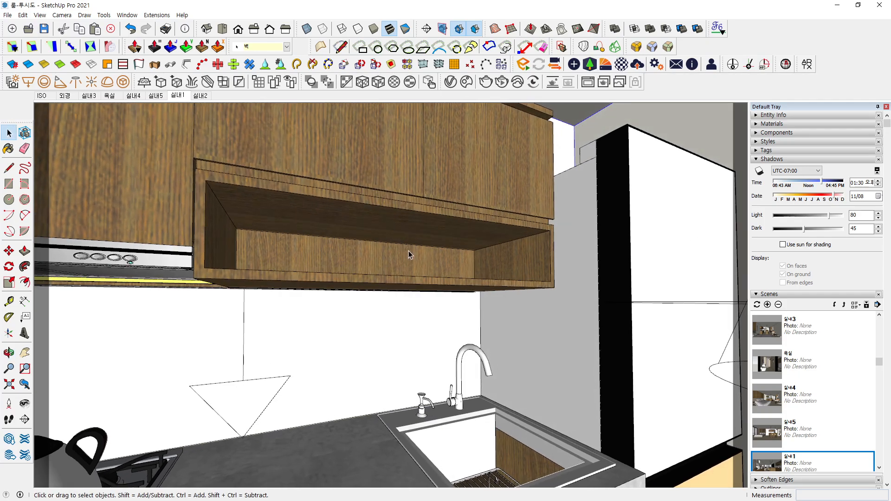
{"action": "middle_click_drag", "start_coordinate": [347, 242], "coordinate": [269, 222]}
{"action": "scroll", "coordinate": [328, 251], "scroll_direction": "up", "scroll_amount": 5}
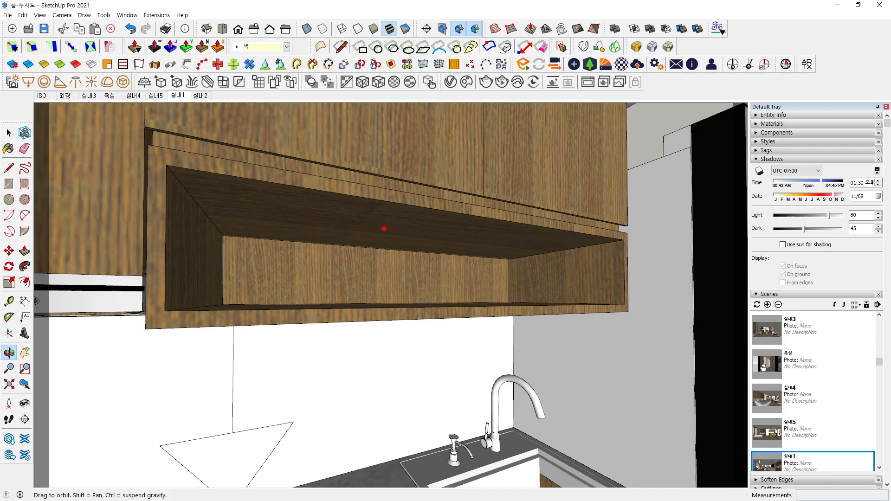
{"action": "mouse_move", "coordinate": [388, 228]}
{"action": "left_mouse_down"}
{"action": "mouse_move", "coordinate": [371, 231]}
{"action": "mouse_move", "coordinate": [350, 262]}
{"action": "mouse_move", "coordinate": [477, 291]}
{"action": "left_mouse_up"}
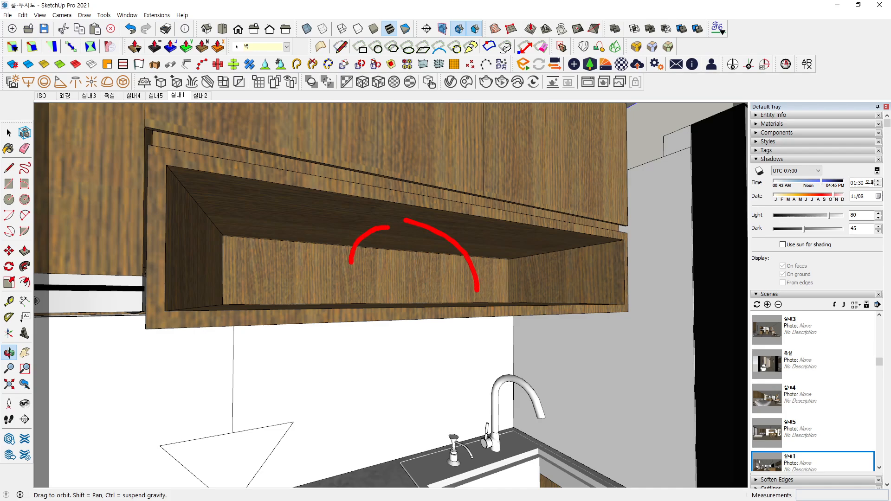
{"action": "key", "text": "Escape"}
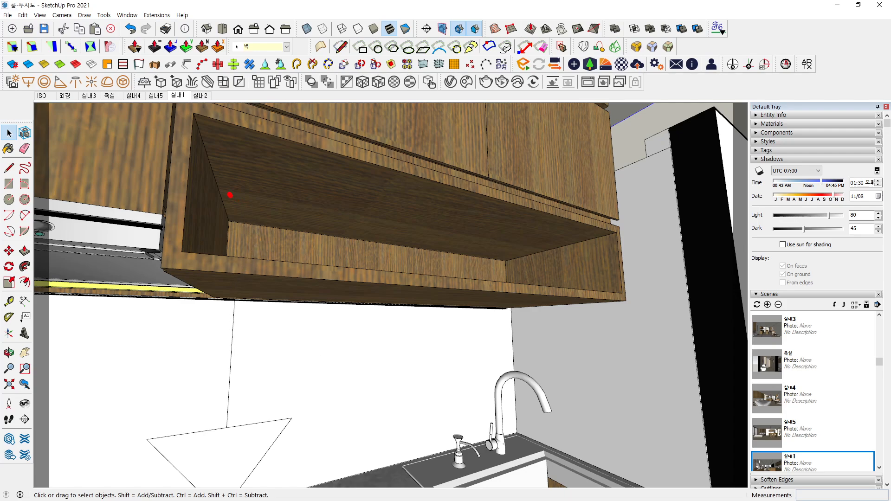
{"action": "mouse_move", "coordinate": [230, 194]}
{"action": "left_mouse_down"}
{"action": "mouse_move", "coordinate": [223, 193]}
{"action": "mouse_move", "coordinate": [527, 257]}
{"action": "mouse_move", "coordinate": [394, 252]}
{"action": "mouse_move", "coordinate": [217, 227]}
{"action": "left_mouse_up"}
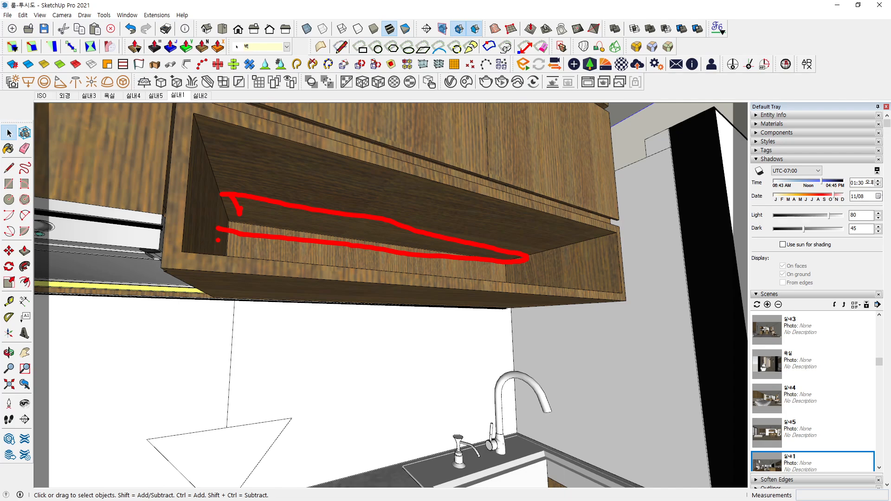
{"action": "key", "text": "Escape"}
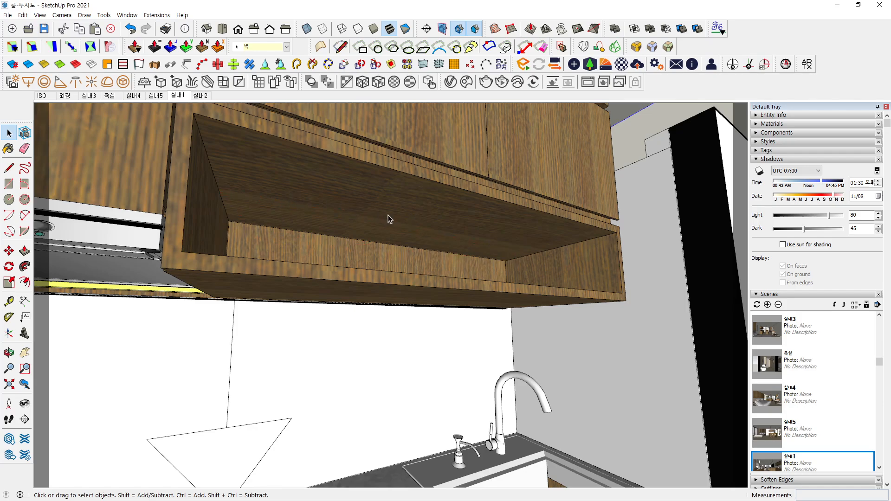
{"action": "middle_click_drag", "start_coordinate": [391, 217], "coordinate": [373, 204]}
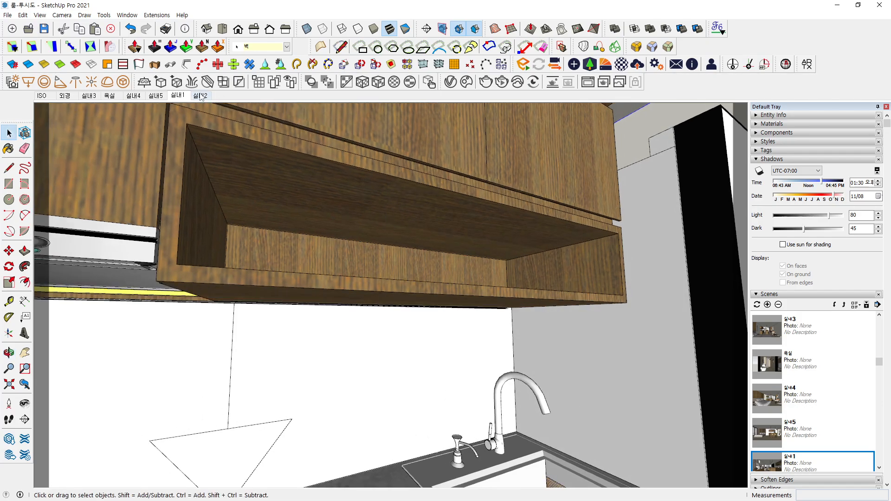
- Place an IES light using the 1.IES file at the middle of the open shelf's inner top face
{"action": "left_click", "coordinate": [75, 82]}
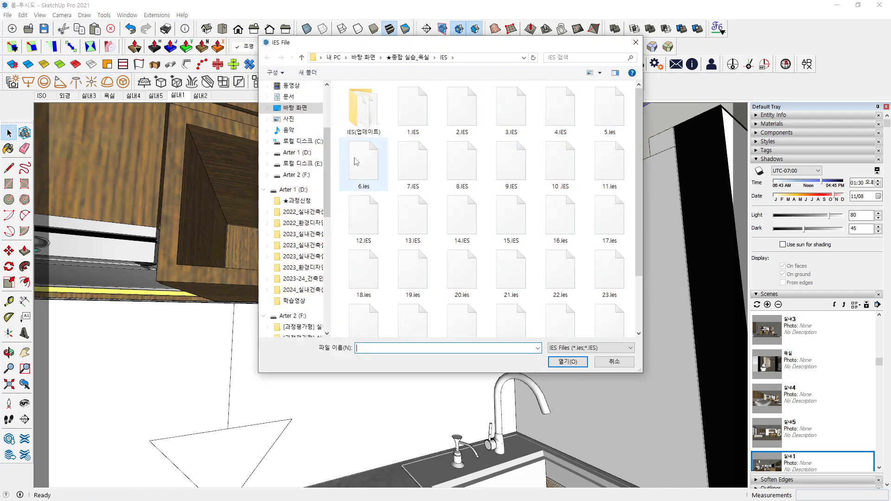
{"action": "double_click", "coordinate": [414, 116]}
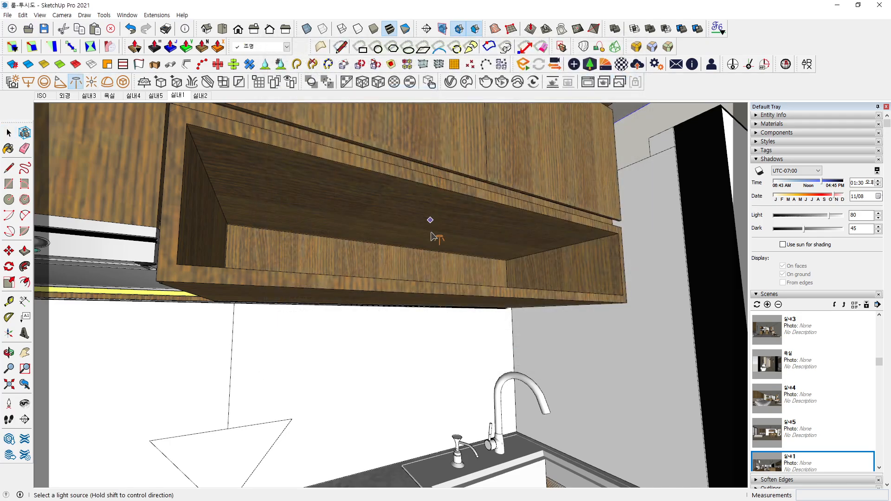
{"action": "left_click", "coordinate": [411, 236]}
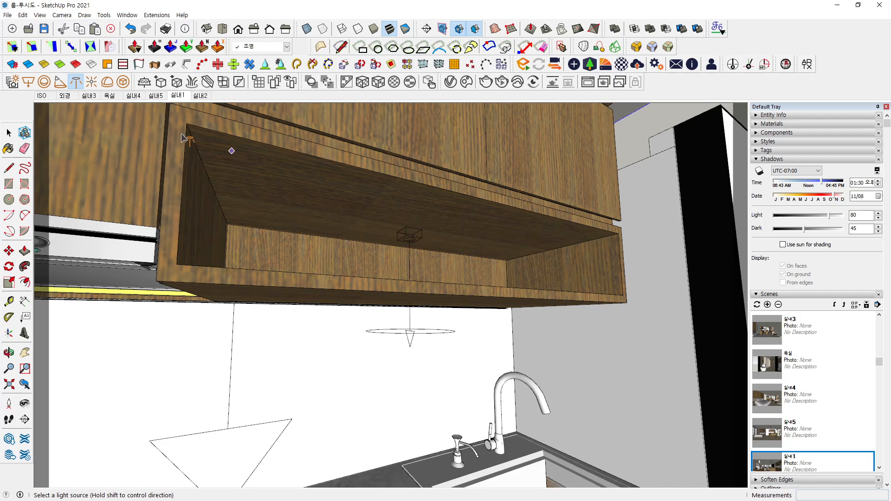
{"action": "mouse_move", "coordinate": [422, 236]}
{"action": "middle_mouse_down"}
{"action": "mouse_move", "coordinate": [428, 243]}
{"action": "mouse_move", "coordinate": [392, 270]}
{"action": "mouse_move", "coordinate": [422, 243]}
{"action": "middle_mouse_up"}
{"action": "scroll", "coordinate": [422, 244], "scroll_direction": "up", "scroll_amount": 2}
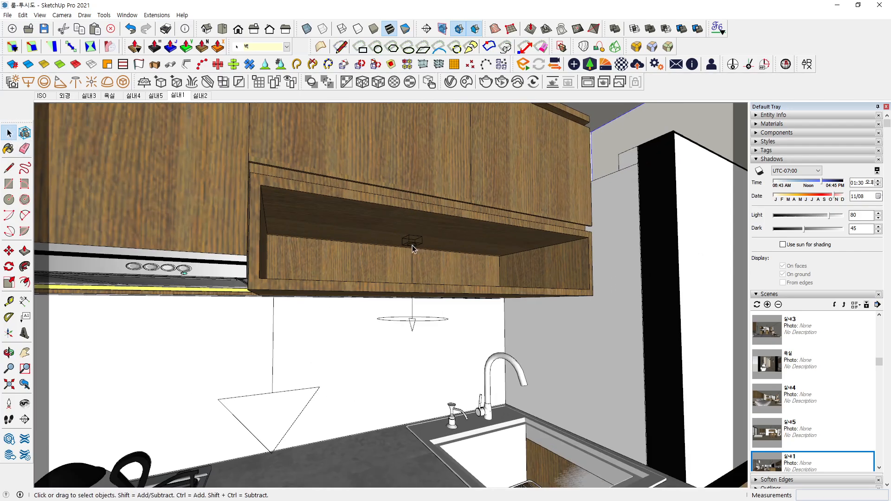
- Move the new IES light 1 mm straight down from the open shelf's inner top face
{"action": "left_click", "coordinate": [411, 243]}
{"action": "left_click", "coordinate": [9, 250]}
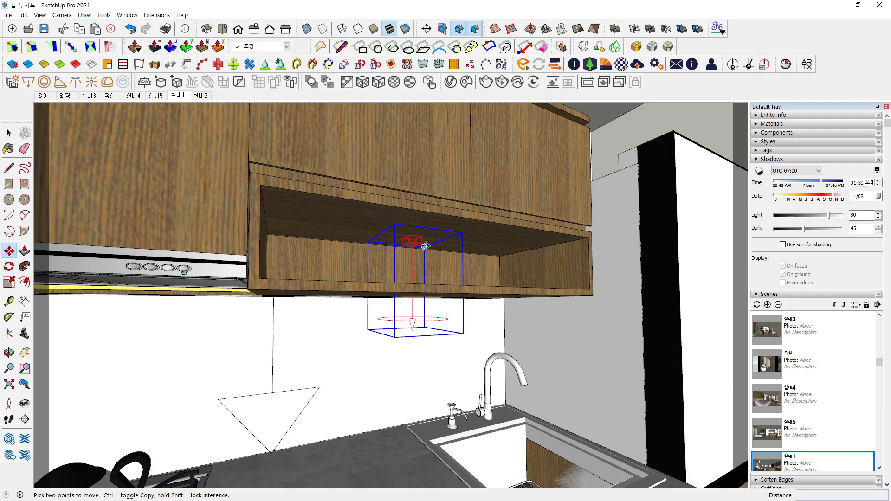
{"action": "left_click", "coordinate": [425, 240]}
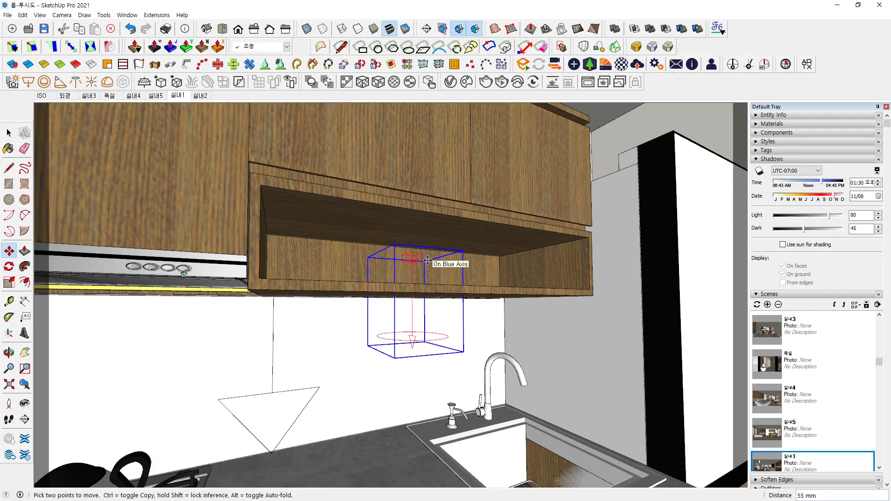
{"action": "type", "text": "1"}
{"action": "key", "text": "Return"}
{"action": "scroll", "coordinate": [455, 134], "scroll_direction": "down", "scroll_amount": 1}
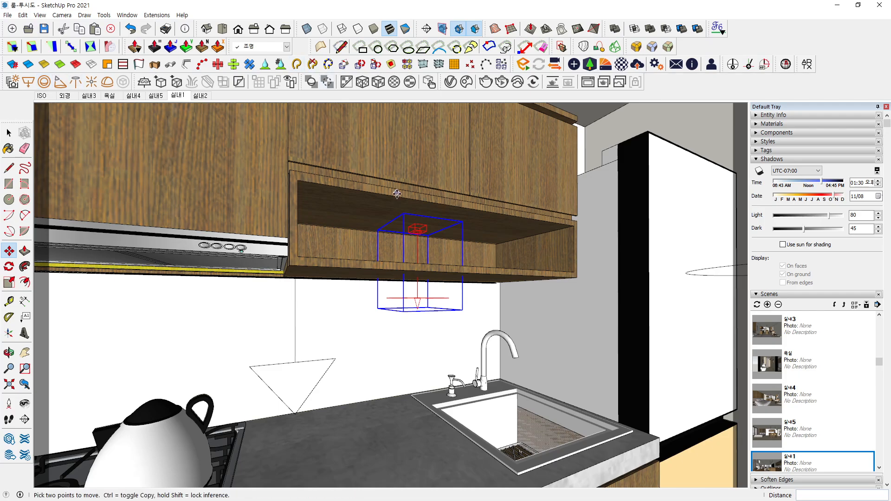
- Bring the V-Ray windows back and override the intensity of IES Light#1 with 17000 lm
{"action": "left_click", "coordinate": [7, 134]}
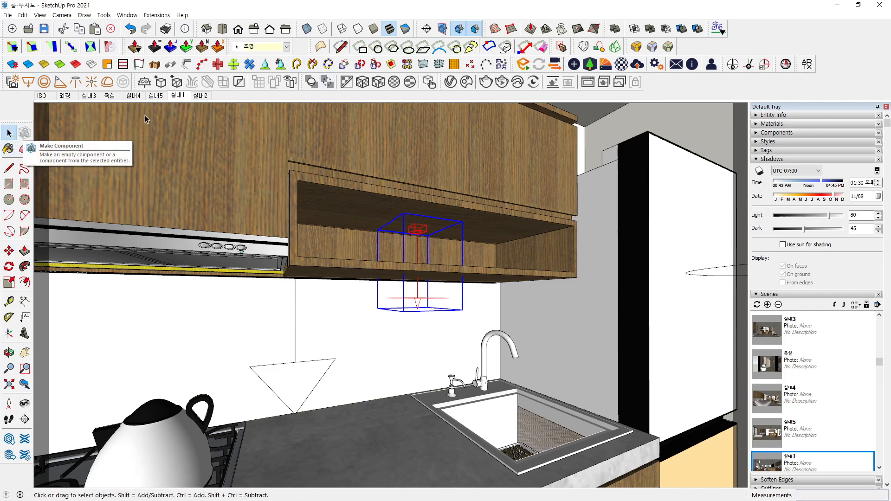
{"action": "left_click", "coordinate": [588, 82]}
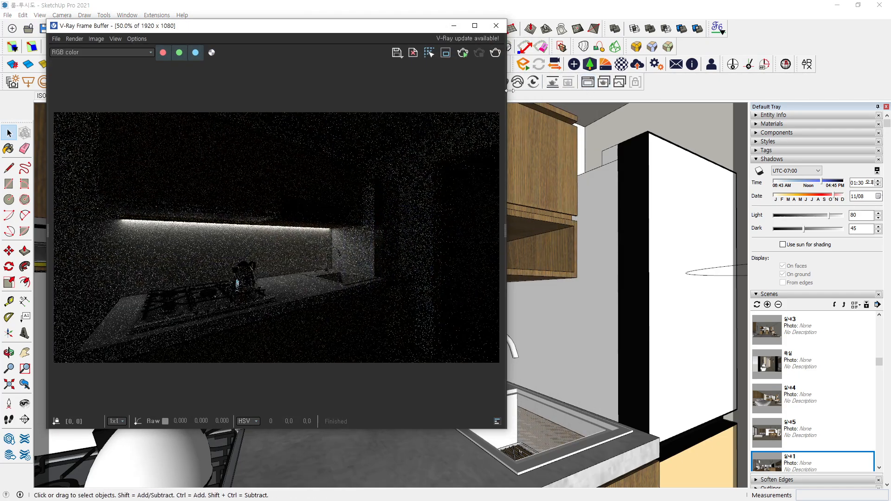
{"action": "left_click_drag", "start_coordinate": [426, 33], "coordinate": [395, 99]}
{"action": "left_click", "coordinate": [456, 67]}
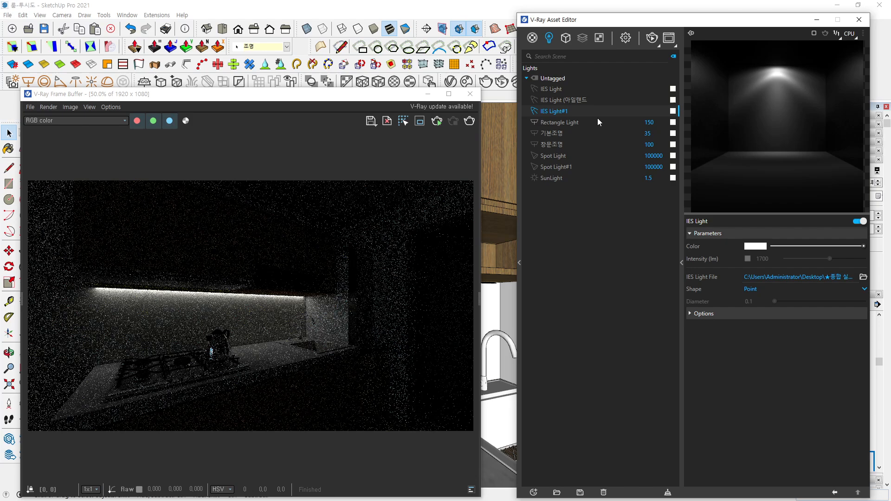
{"action": "left_click", "coordinate": [747, 258]}
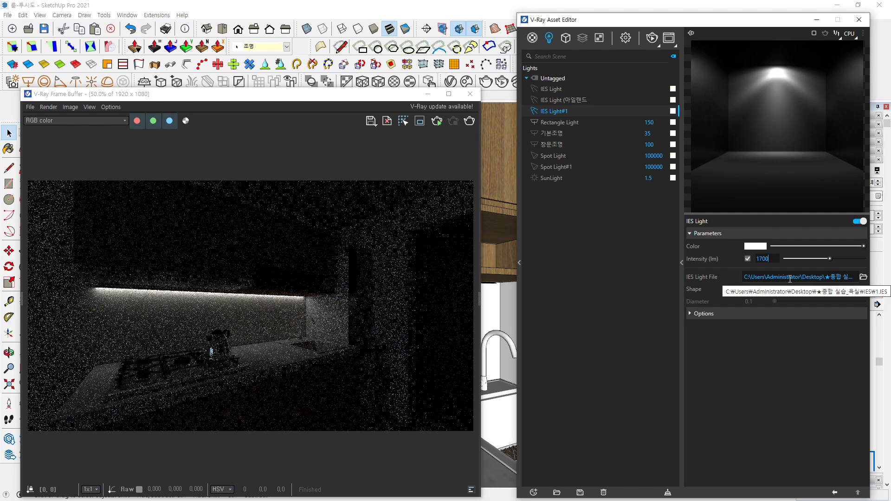
{"action": "type", "text": "0"}
{"action": "key", "text": "Return"}
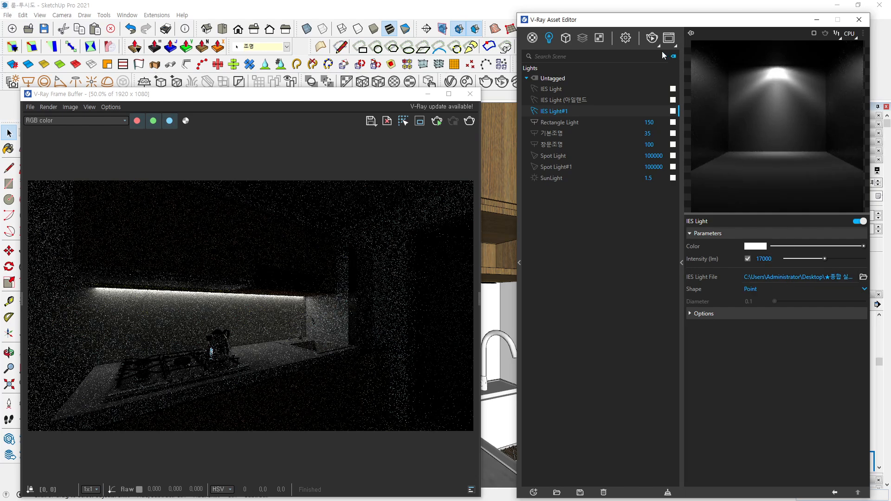
- Run an interactive render and examine the IES light's glow inside the open shelf
{"action": "left_click", "coordinate": [433, 124]}
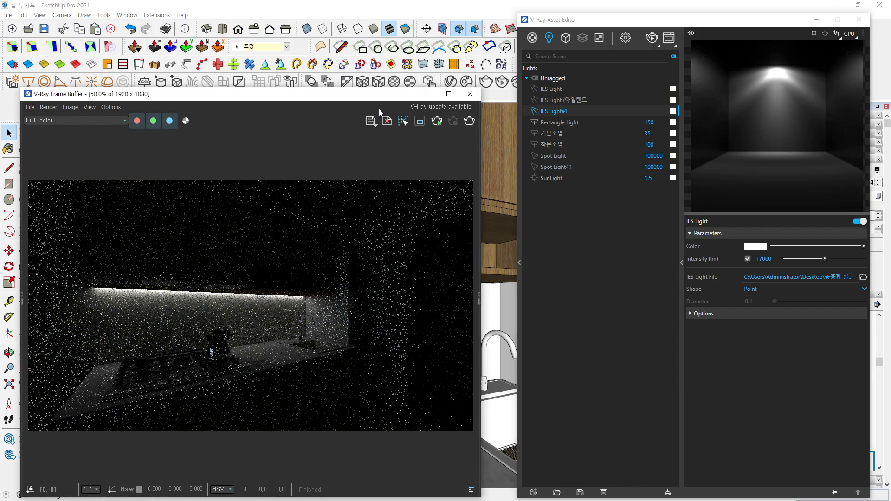
{"action": "left_click_drag", "start_coordinate": [371, 100], "coordinate": [395, 47]}
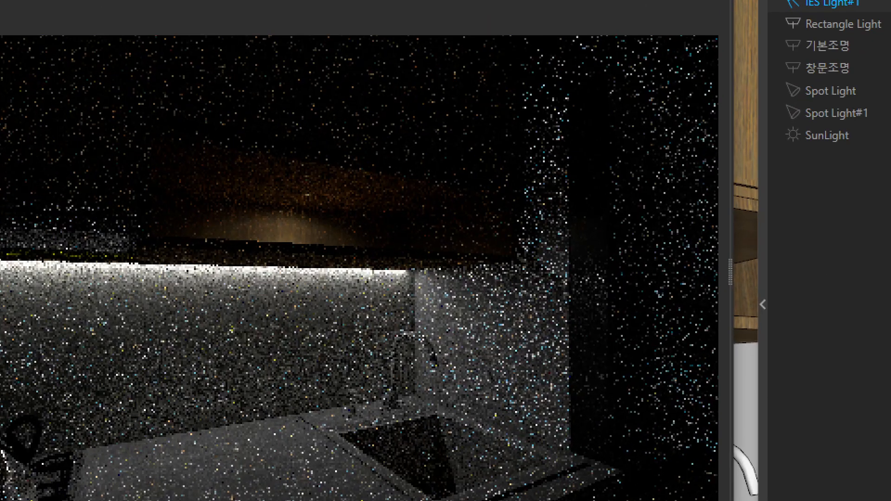
{"action": "mouse_move", "coordinate": [252, 272]}
{"action": "left_mouse_down"}
{"action": "mouse_move", "coordinate": [372, 219]}
{"action": "mouse_move", "coordinate": [248, 288]}
{"action": "left_mouse_up"}
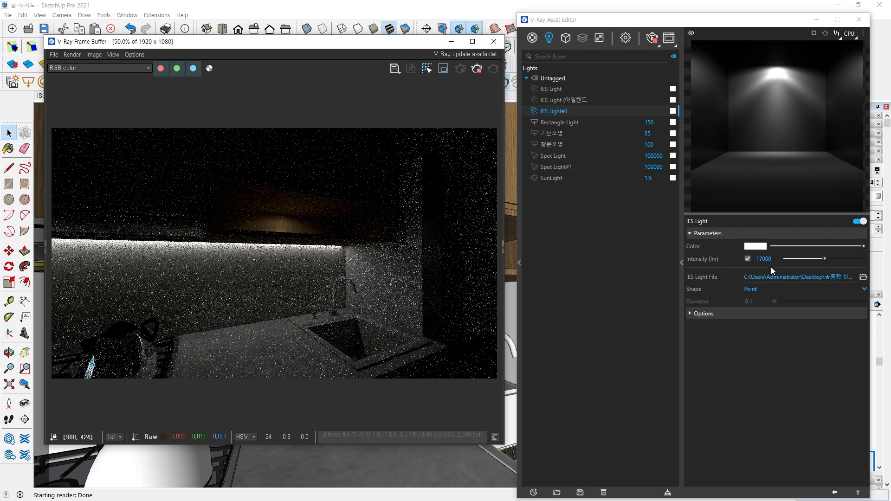
- Set the intensity of IES Light#1 to 170000 lm while the interactive render runs
{"action": "left_click", "coordinate": [770, 260]}
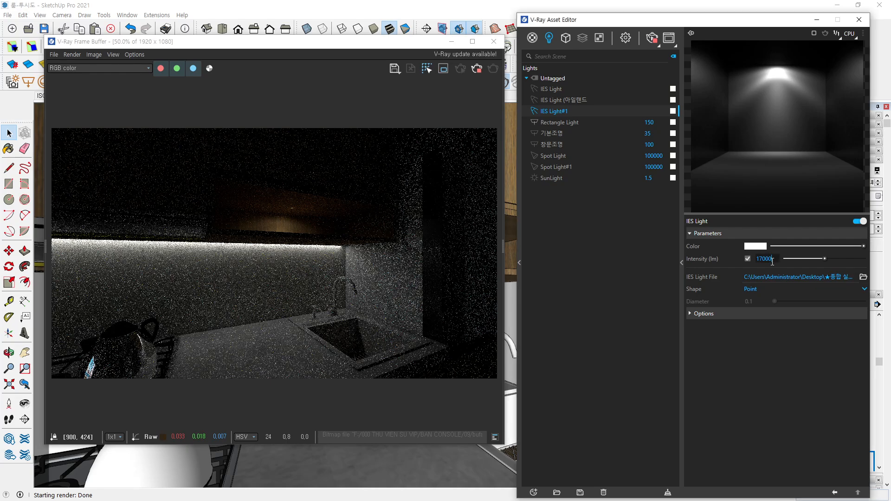
{"action": "type", "text": "0"}
{"action": "key", "text": "Return"}
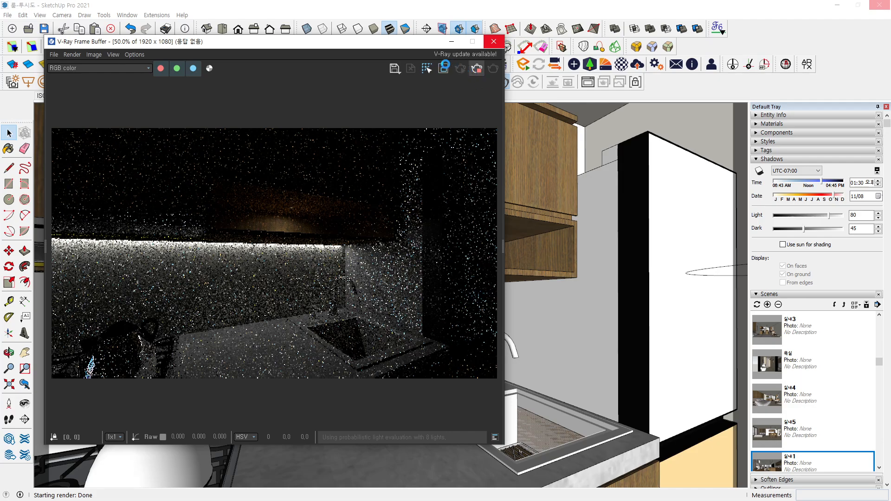
{"action": "left_click_drag", "start_coordinate": [405, 46], "coordinate": [424, 54]}
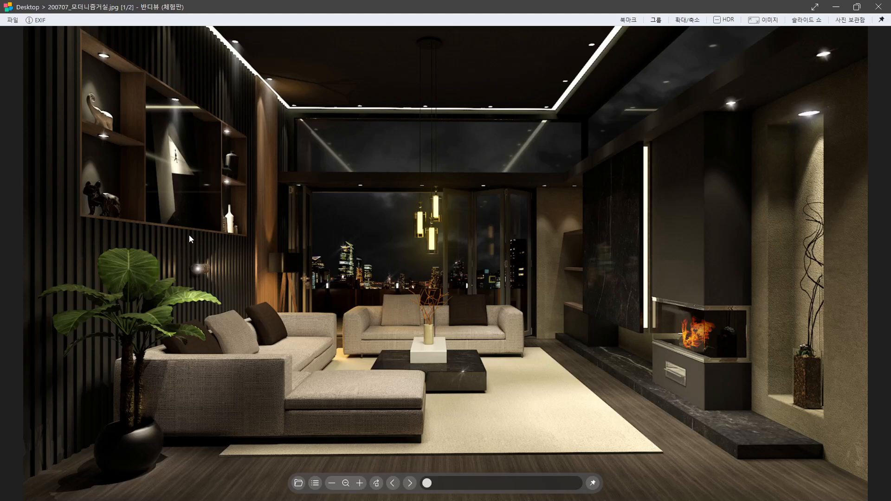
- Mark the light cones below the fireplace wall and niche downlights in the reference image 200707_모더니즘거실.jpg
{"action": "scroll", "coordinate": [626, 195], "scroll_direction": "up", "scroll_amount": 1}
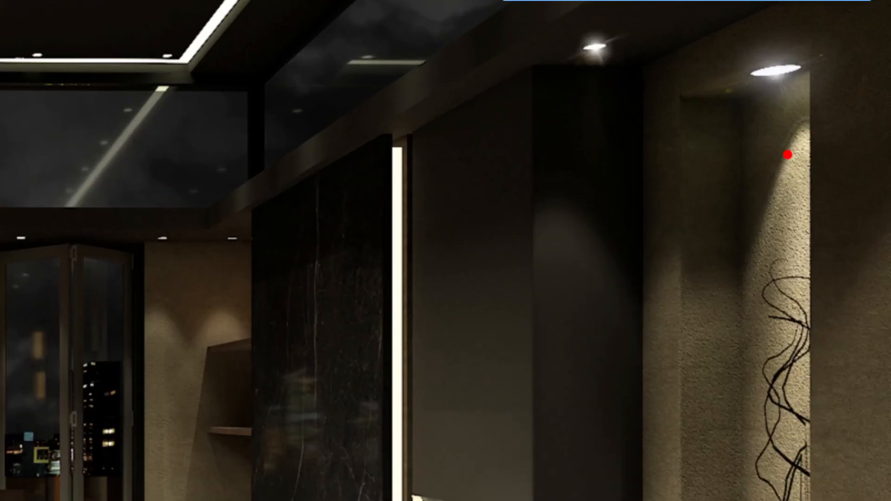
{"action": "mouse_move", "coordinate": [839, 135]}
{"action": "left_mouse_down"}
{"action": "mouse_move", "coordinate": [813, 176]}
{"action": "mouse_move", "coordinate": [859, 171]}
{"action": "left_mouse_up"}
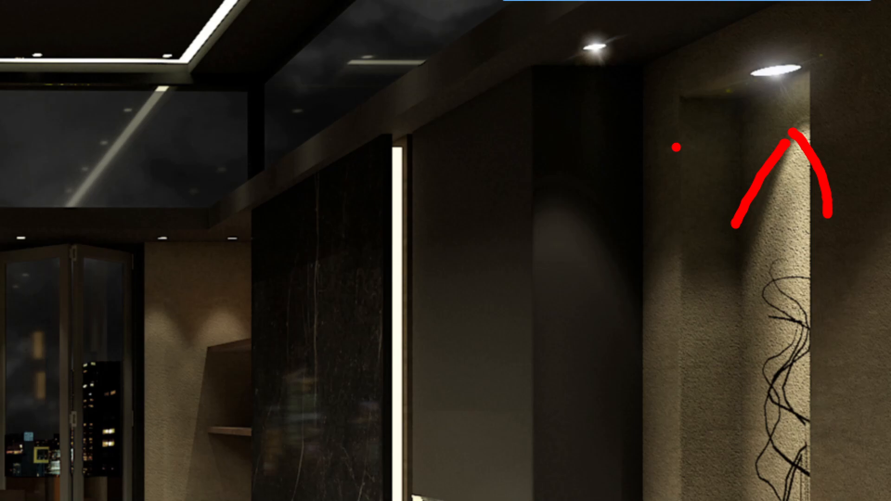
{"action": "left_click_drag", "start_coordinate": [572, 135], "coordinate": [468, 322]}
{"action": "left_click_drag", "start_coordinate": [564, 190], "coordinate": [645, 369]}
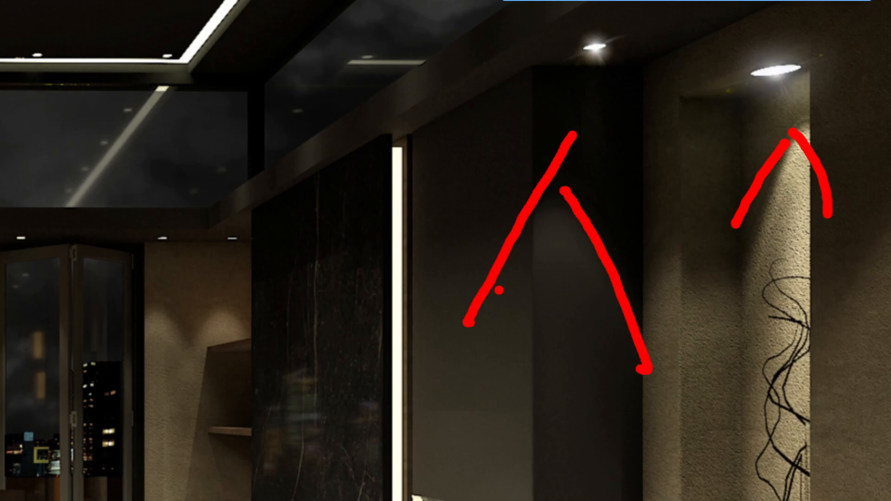
{"action": "key", "text": "Escape"}
- Examine and mark how the small spotlights spread inside the two narrow display-shelf compartments of the reference image
{"action": "key", "text": "ctrl+1"}
{"action": "left_click", "coordinate": [162, 124]}
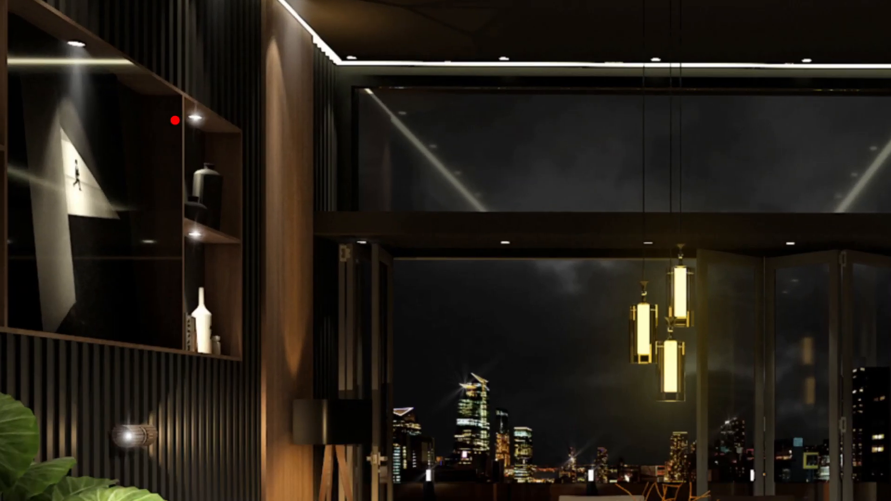
{"action": "mouse_move", "coordinate": [177, 114]}
{"action": "left_mouse_down"}
{"action": "mouse_move", "coordinate": [152, 156]}
{"action": "mouse_move", "coordinate": [230, 172]}
{"action": "left_mouse_up"}
{"action": "mouse_move", "coordinate": [198, 230]}
{"action": "left_mouse_down"}
{"action": "mouse_move", "coordinate": [164, 268]}
{"action": "mouse_move", "coordinate": [231, 331]}
{"action": "left_mouse_up"}
{"action": "key", "text": "Escape"}
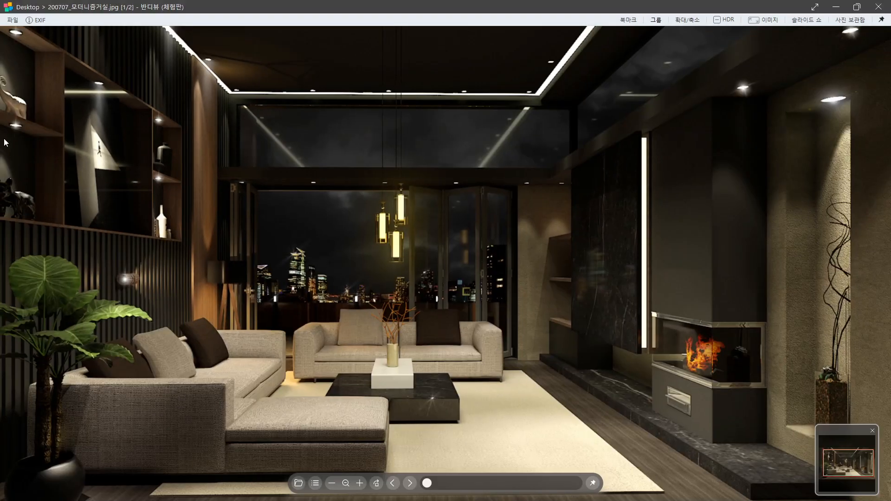
- Mark the spotlit sculptures, picture and vases in the display shelf of the reference living-room image
{"action": "key", "text": "ctrl+1"}
{"action": "left_click", "coordinate": [10, 102]}
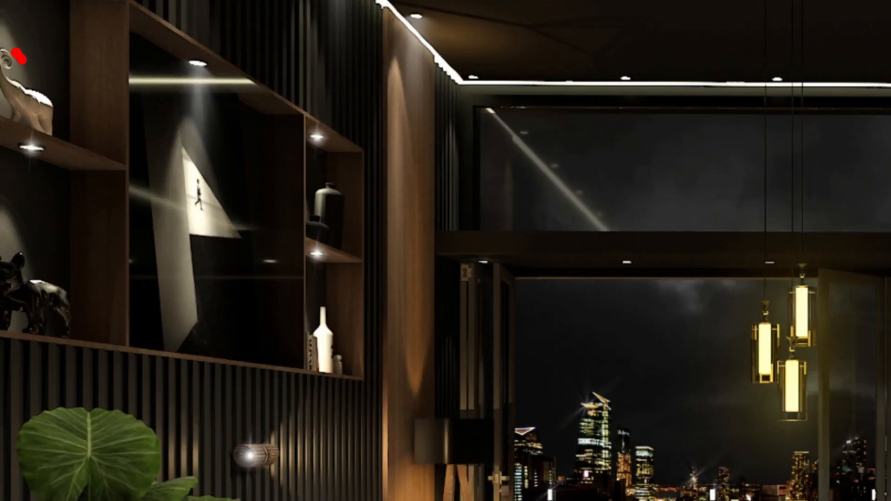
{"action": "left_click_drag", "start_coordinate": [14, 50], "coordinate": [58, 91]}
{"action": "left_click_drag", "start_coordinate": [40, 282], "coordinate": [89, 269]}
{"action": "left_click_drag", "start_coordinate": [215, 176], "coordinate": [254, 198]}
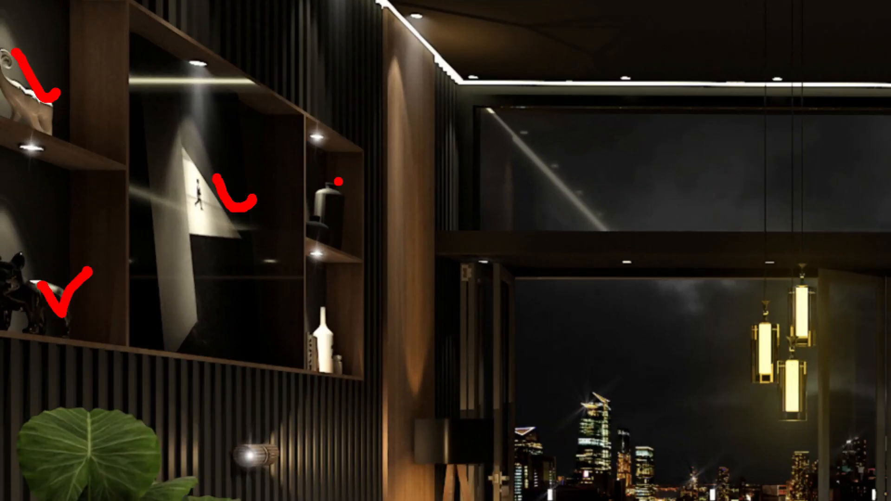
{"action": "left_click_drag", "start_coordinate": [314, 183], "coordinate": [341, 200]}
{"action": "mouse_move", "coordinate": [316, 305]}
{"action": "left_mouse_down"}
{"action": "mouse_move", "coordinate": [356, 318]}
{"action": "mouse_move", "coordinate": [360, 311]}
{"action": "left_mouse_up"}
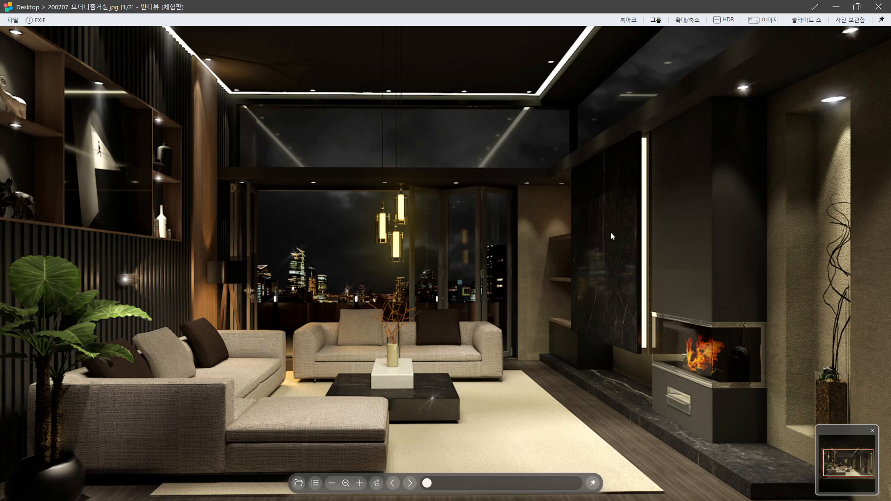
- Close the reference image and force the unresponsive SketchUp to close
{"action": "left_click", "coordinate": [879, 7]}
{"action": "left_click", "coordinate": [487, 173]}
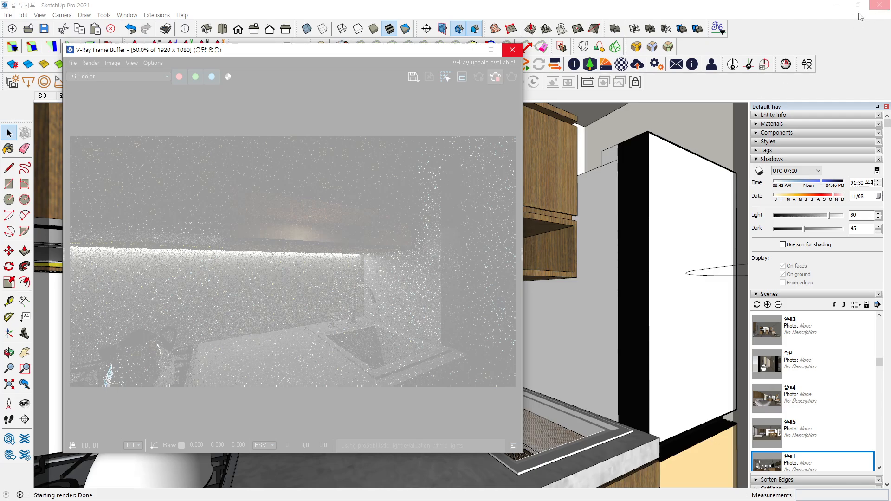
{"action": "left_click", "coordinate": [873, 10]}
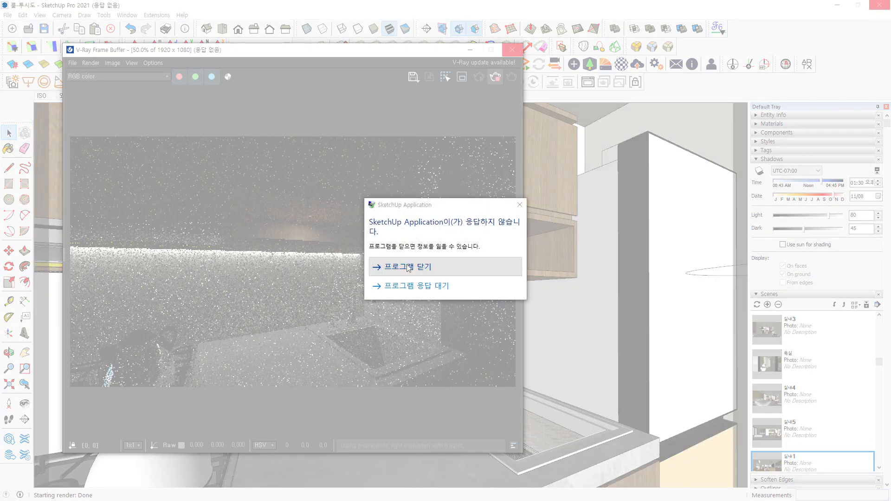
{"action": "left_click", "coordinate": [423, 268]}
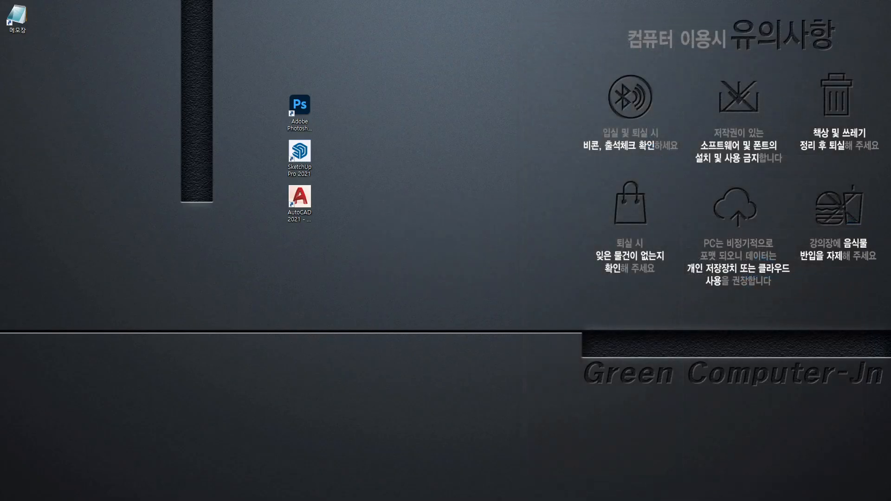
{"action": "left_click_drag", "start_coordinate": [557, 29], "coordinate": [170, 398]}
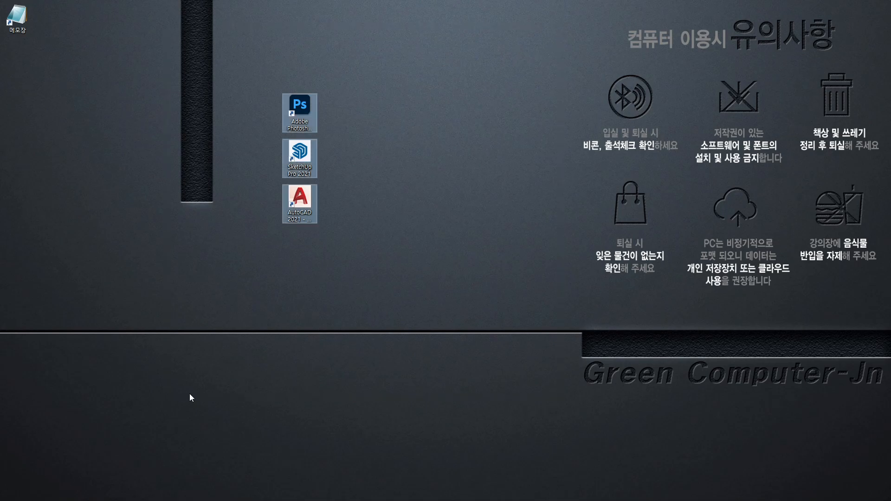
{"action": "left_click", "coordinate": [179, 379]}
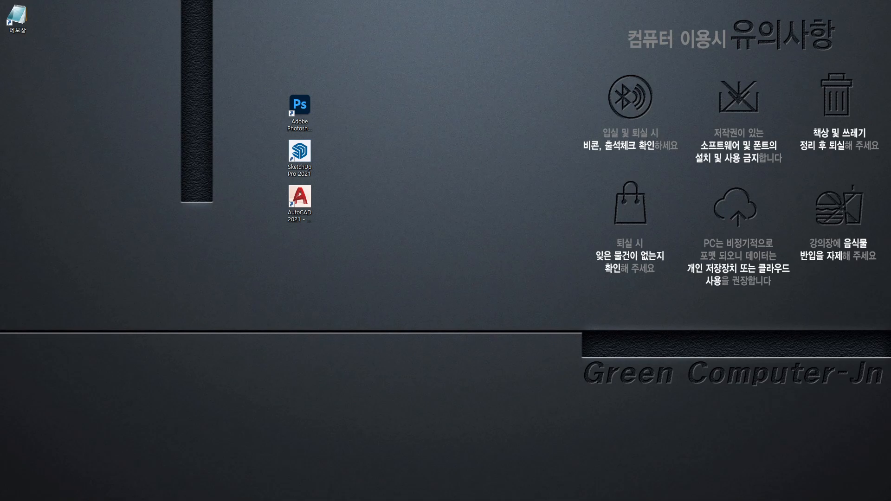
- Switch to the 0729- notes in Notepad and fill in item 6 with "국부조명-포인트조명"
{"action": "left_click_drag", "start_coordinate": [890, 102], "coordinate": [800, 3]}
{"action": "double_click", "coordinate": [800, 2]}
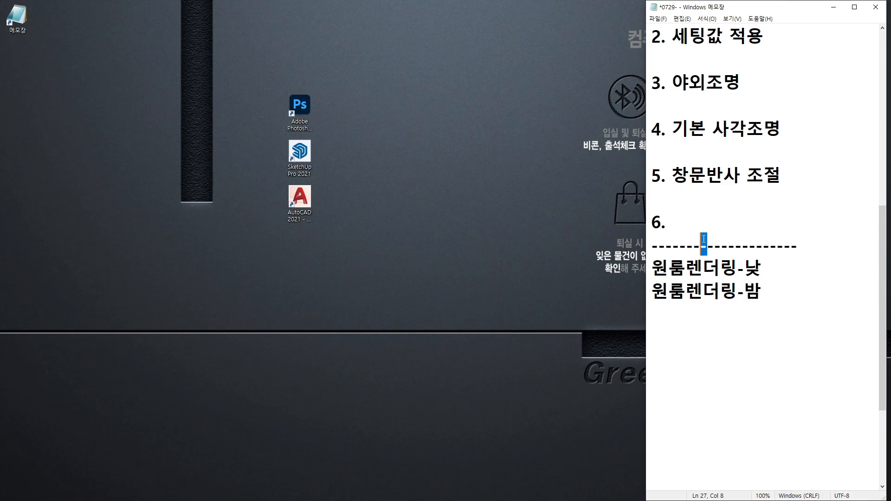
{"action": "left_click", "coordinate": [752, 223]}
{"action": "type", "text": "국보"}
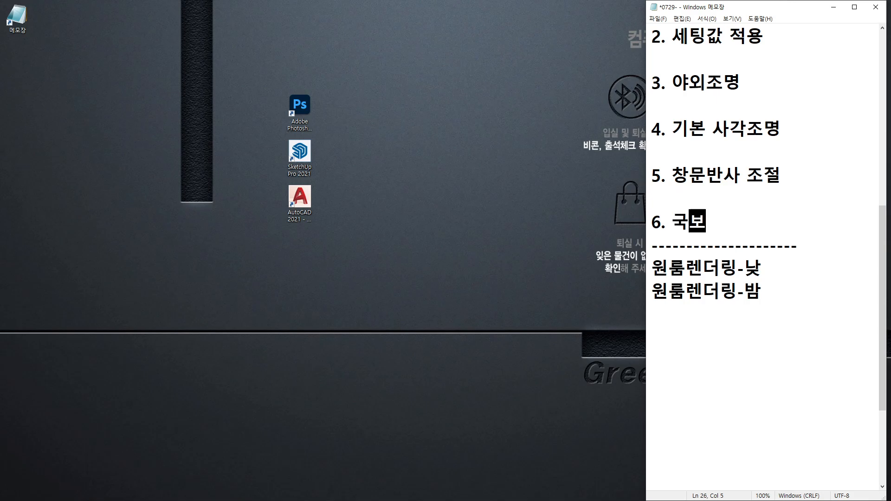
{"action": "key", "text": "BackSpace"}
{"action": "type", "text": "부"}
{"action": "type", "text": "조명-포인트좀"}
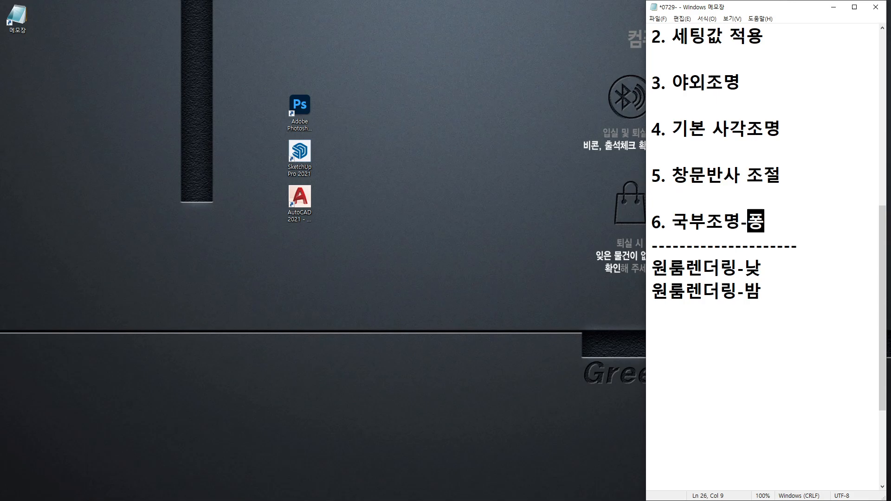
{"action": "type", "text": "명"}
{"action": "key", "text": "Return"}
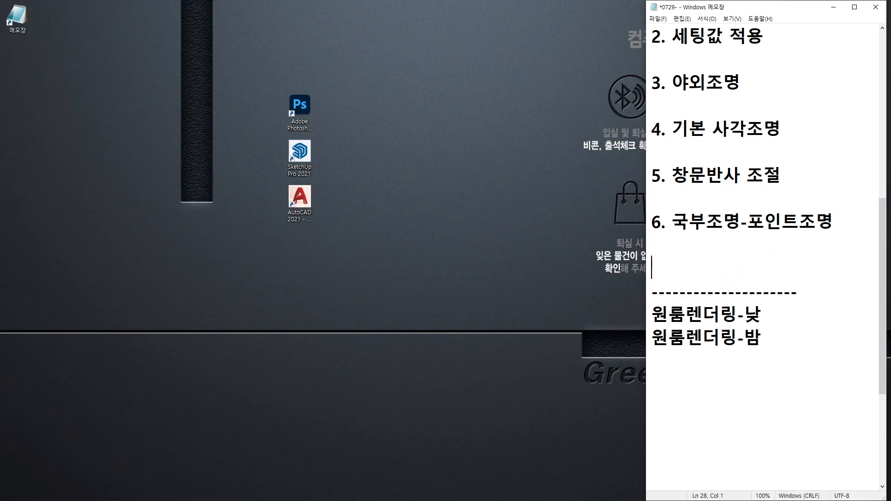
- Add the sub-point "-바닥을향하는 조명(스팟)" under item 6
{"action": "type", "text": "바가으"}
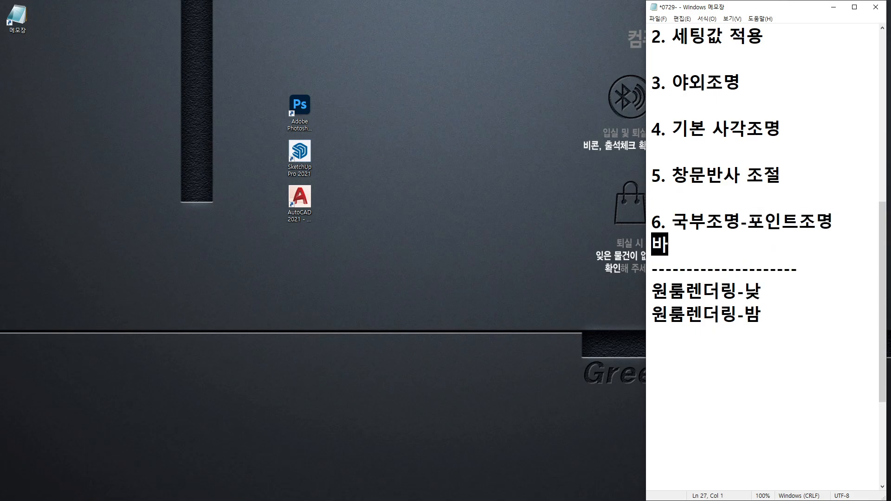
{"action": "key", "text": "BackSpace"}
{"action": "key", "text": "BackSpace"}
{"action": "key", "text": "BackSpace"}
{"action": "type", "text": "-바"}
{"action": "type", "text": "닥을향하는 ㅈ"}
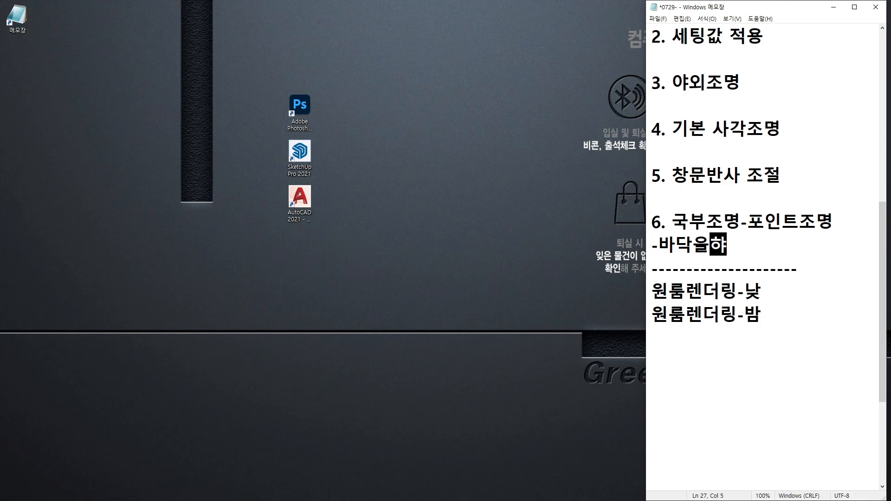
{"action": "type", "text": "ㅗ명"}
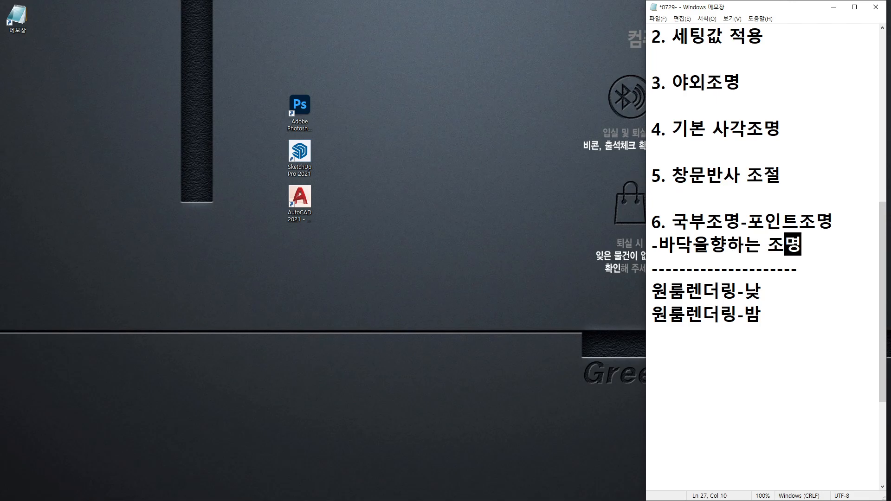
{"action": "type", "text": "(스팟)"}
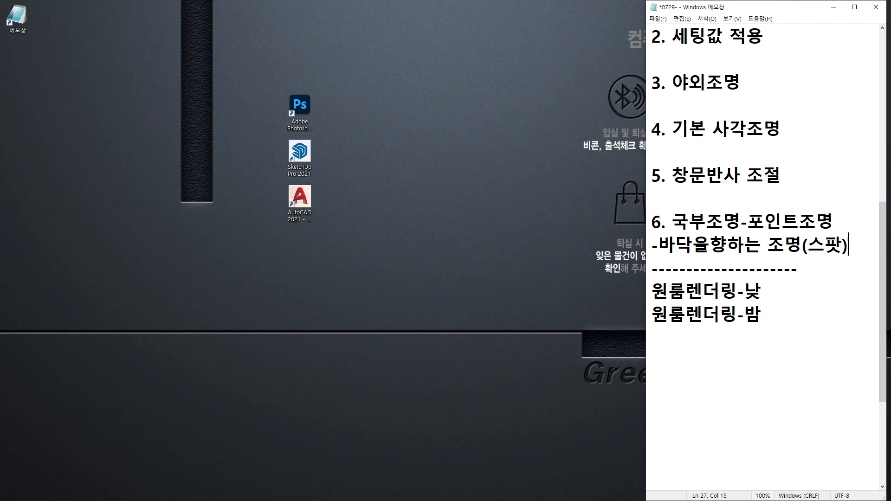
- Add a second sub-point "-소품,장식(ies)" under item 6
{"action": "key", "text": "Return"}
{"action": "type", "text": "-"}
{"action": "type", "text": "소품,"}
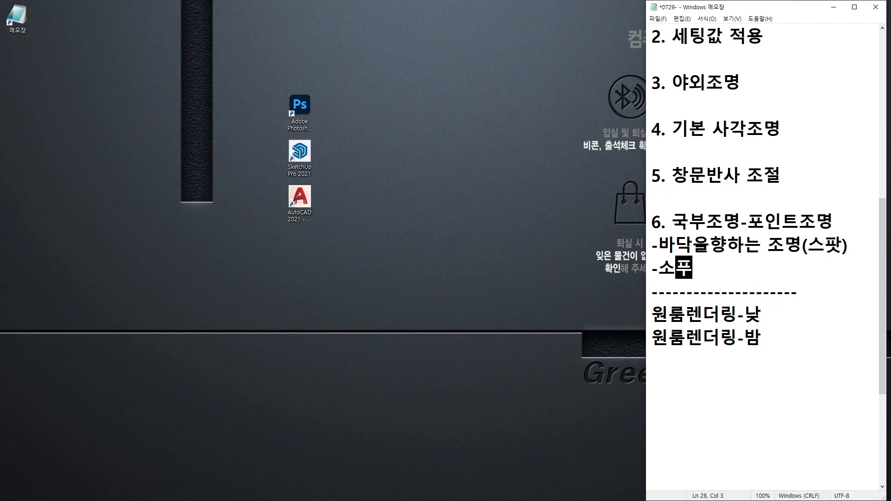
{"action": "type", "text": "장식"}
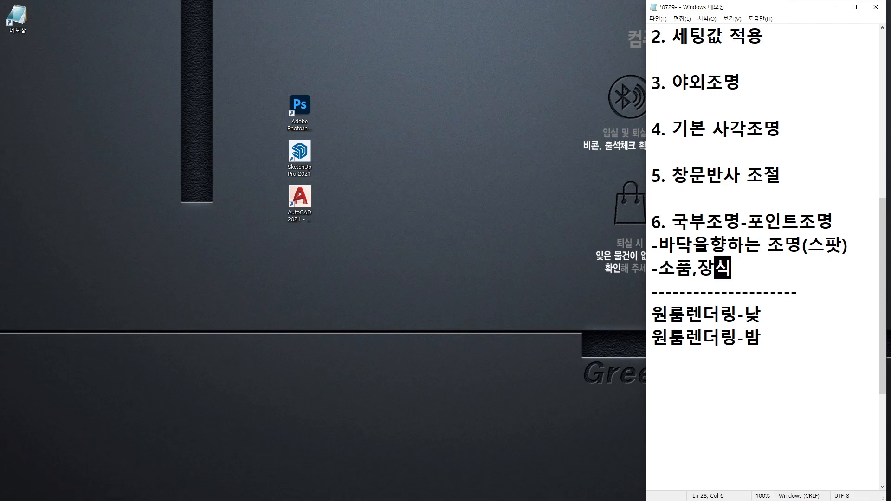
{"action": "type", "text": "(is"}
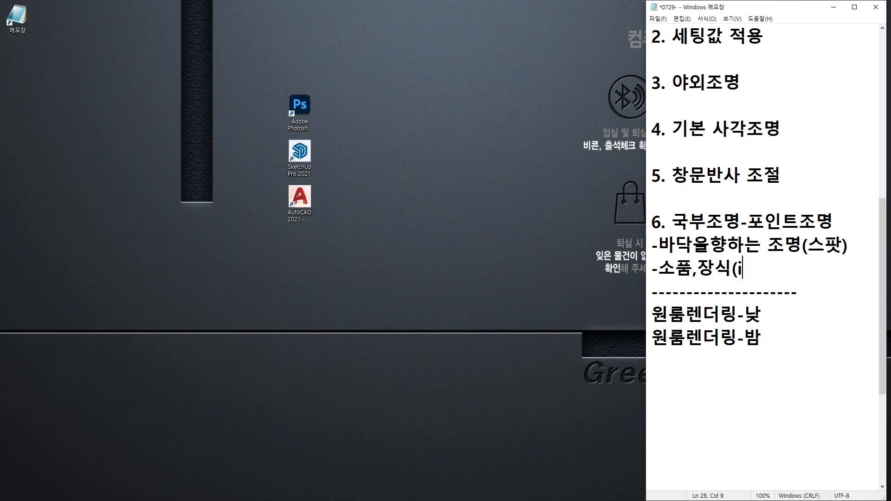
{"action": "key", "text": "BackSpace"}
{"action": "type", "text": "es)"}
- Leave a blank line after item 6 and add the item "7. 전체적인 조명 밝기"
{"action": "key", "text": "Return"}
{"action": "key", "text": "Return"}
{"action": "type", "text": "7."}
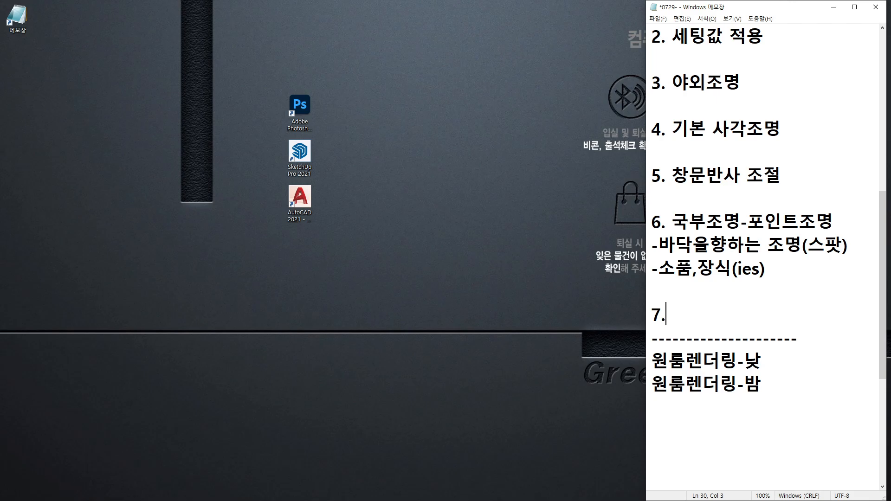
{"action": "type", "text": " wjs"}
{"action": "key", "text": "BackSpace"}
{"action": "key", "text": "BackSpace"}
{"action": "key", "text": "BackSpace"}
{"action": "key", "text": "Hangul"}
{"action": "type", "text": "전체적인 조명"}
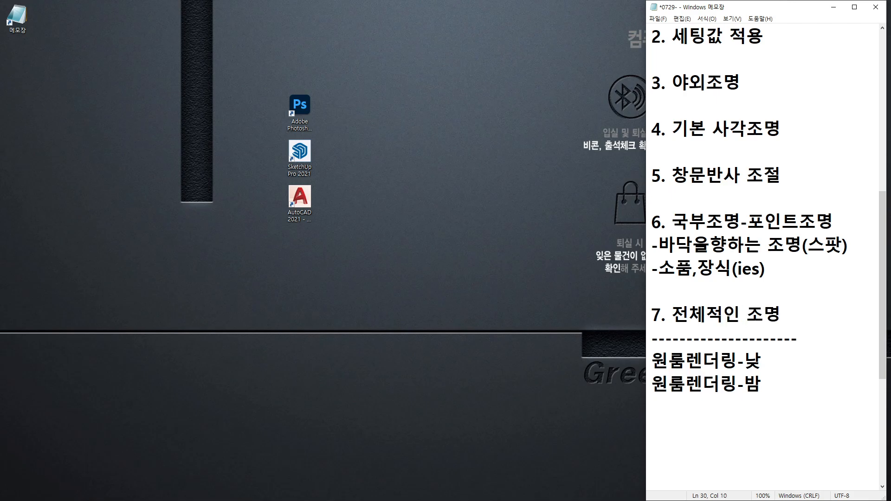
{"action": "type", "text": " 밝기"}
{"action": "key", "text": "Return"}
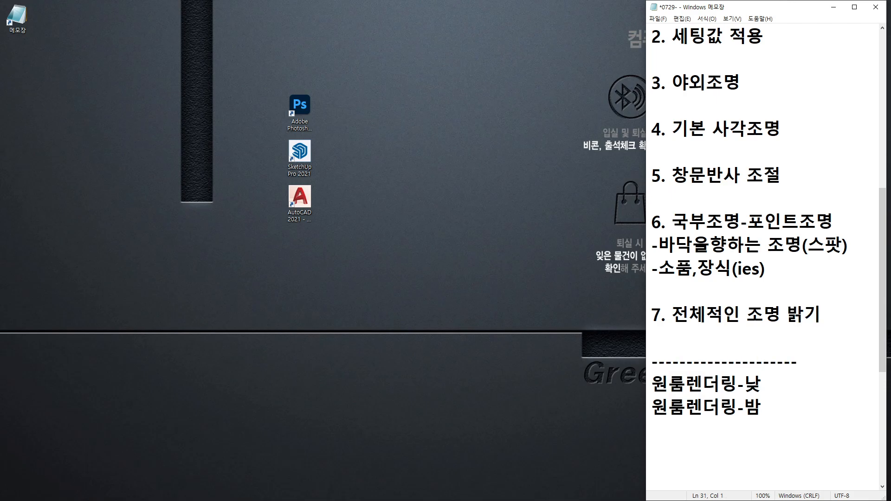
- Add the sub-points "-기본조명" and "-국부조명" under item 7, and highlight the list from item 2 through item 7
{"action": "type", "text": "-기본조명"}
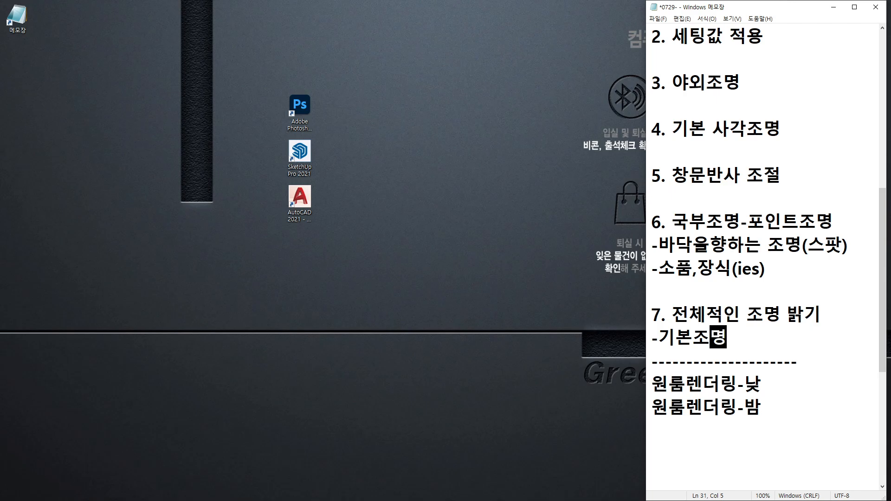
{"action": "key", "text": "Return"}
{"action": "type", "text": "-국ㅈ"}
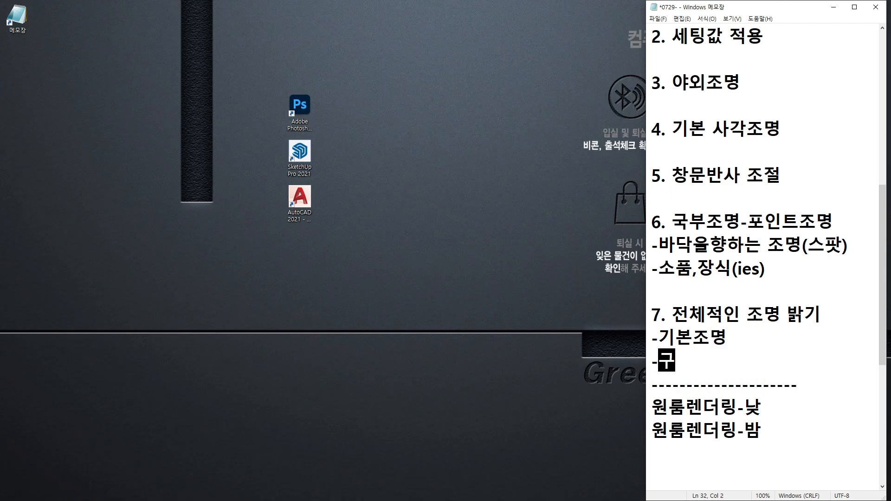
{"action": "key", "text": "BackSpace"}
{"action": "type", "text": "부조명"}
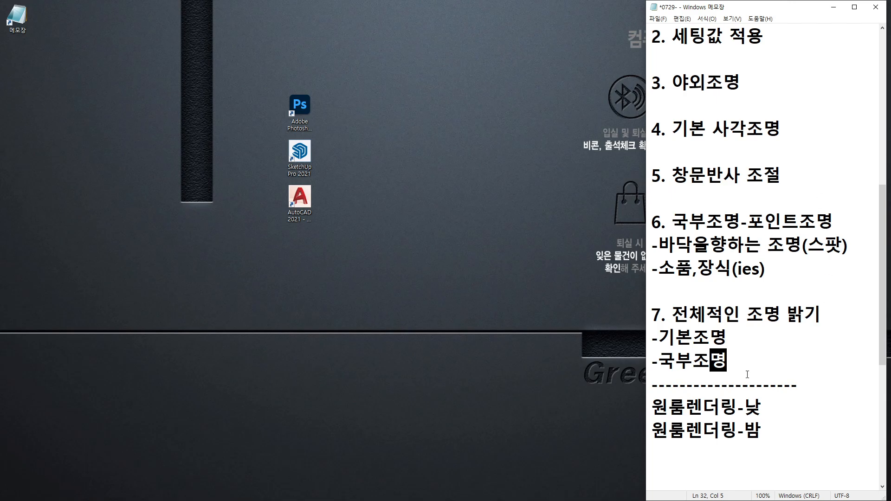
{"action": "left_click_drag", "start_coordinate": [747, 374], "coordinate": [653, 37]}
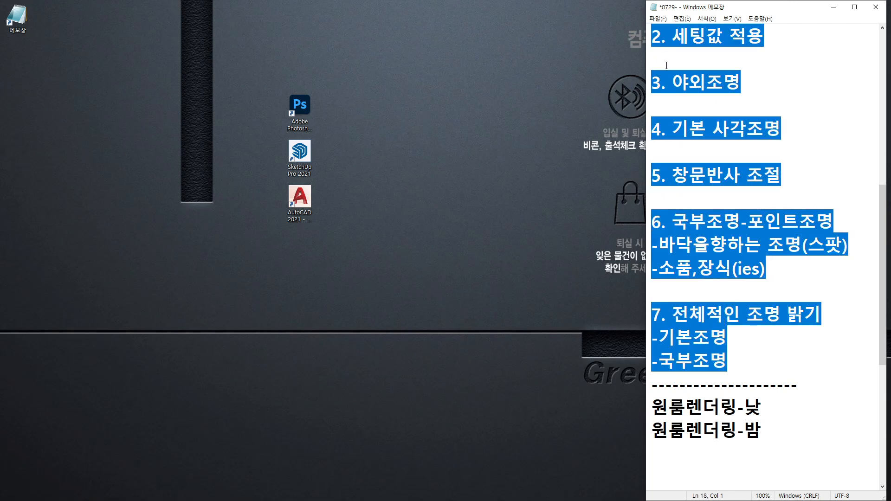